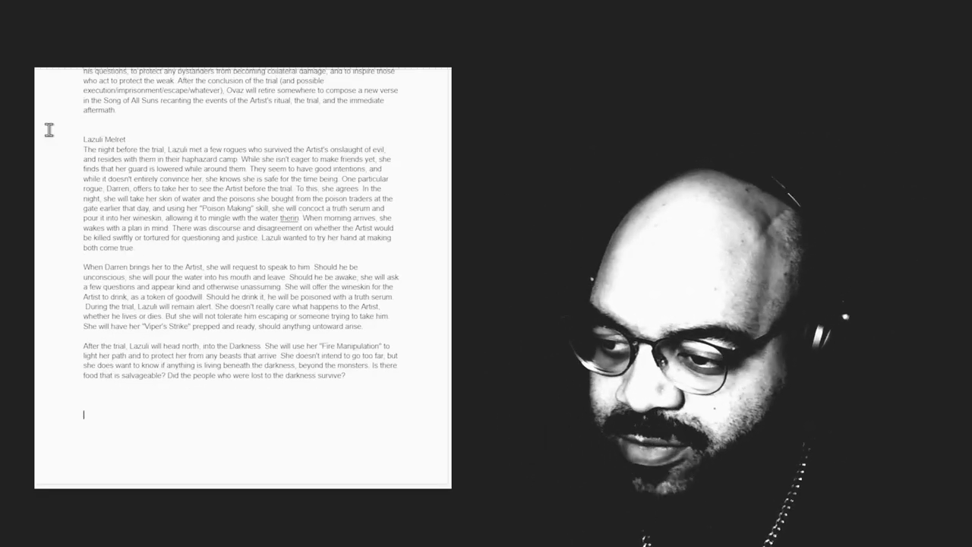
Type the section lines Before Trial, Trial and Post Trial.
type("Before Trial")
key("ctrl+Return")
type("Trial")
key("Return")
type("Post Tr")
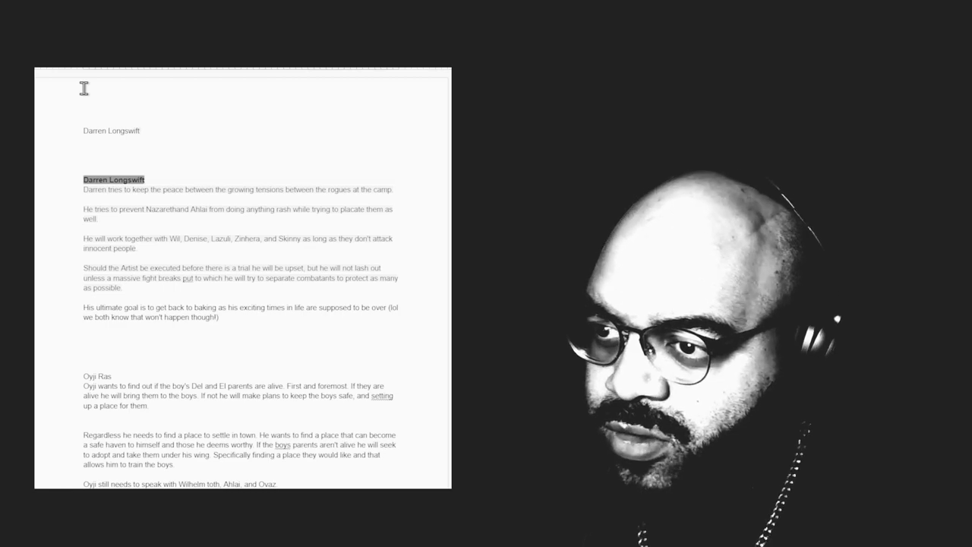
List Darren's goals: peacekeeping with Wil and Denise, Get Back to baking, and find El/Del parents.
type("peacekeeping/preven")
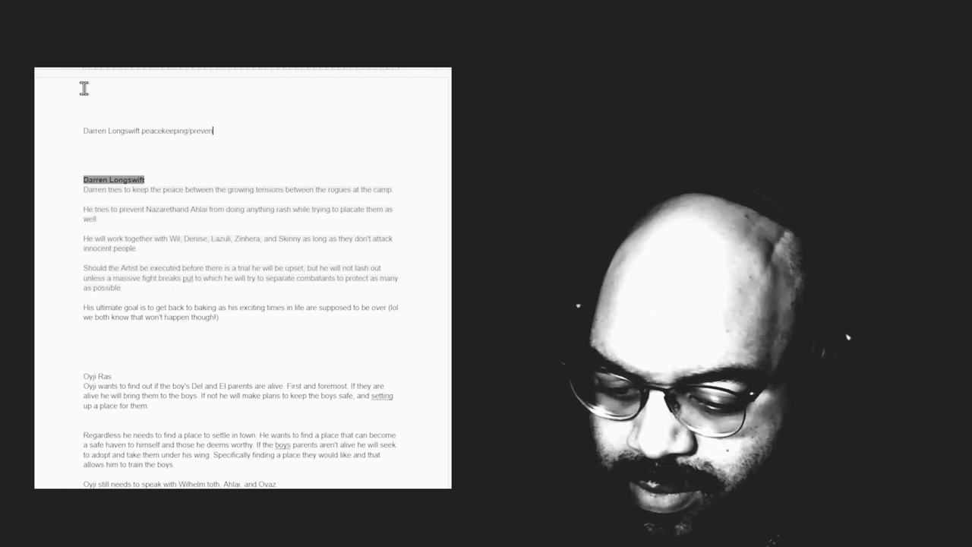
type("ting Naz")
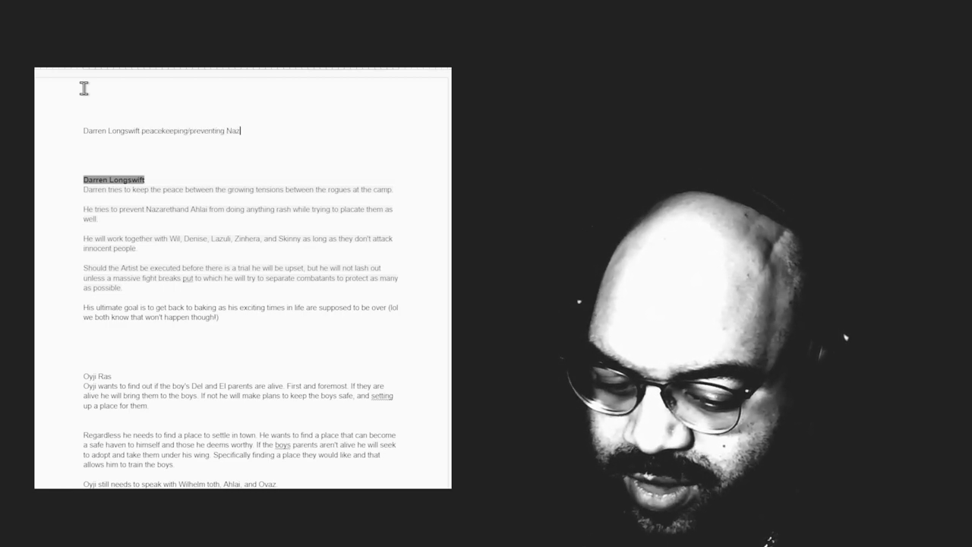
type("/Aliah")
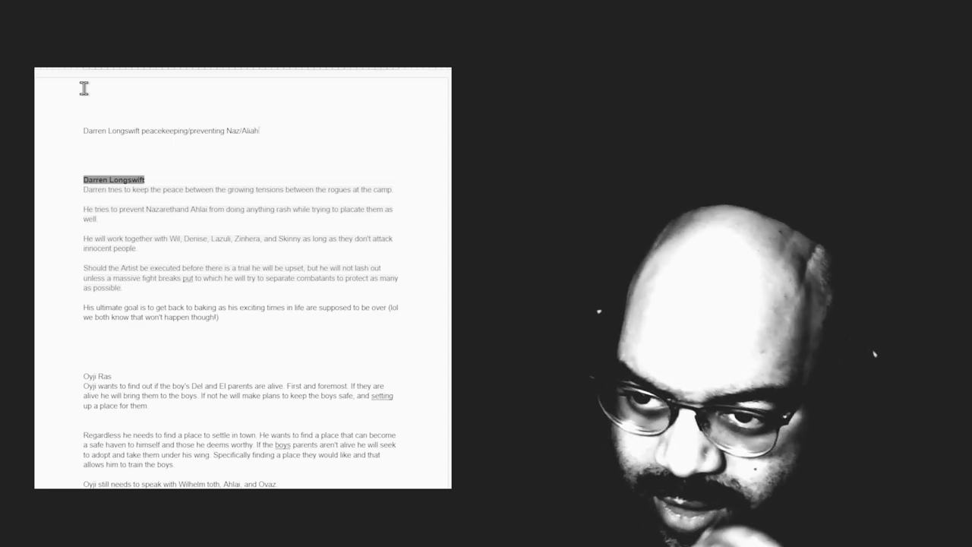
type(" + working with Wil")
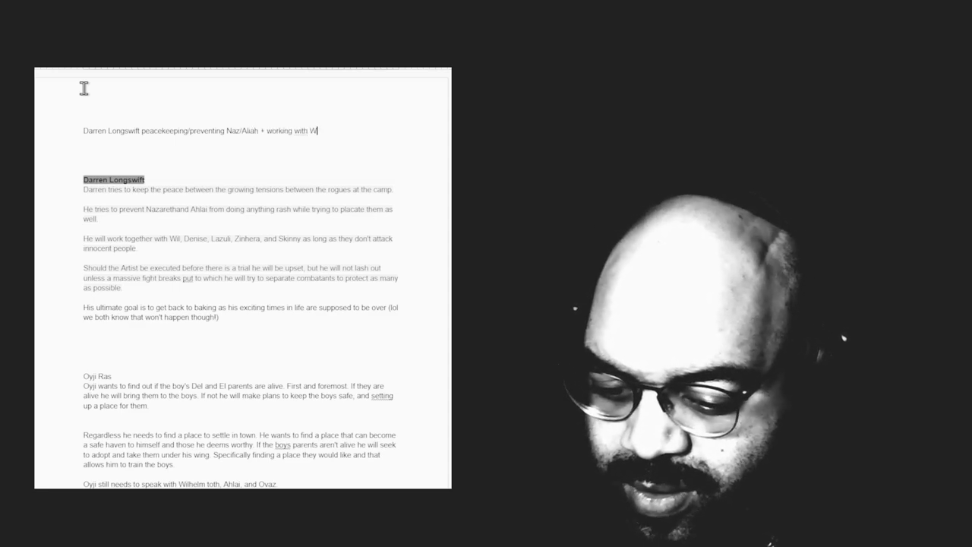
type(", Denise etc")
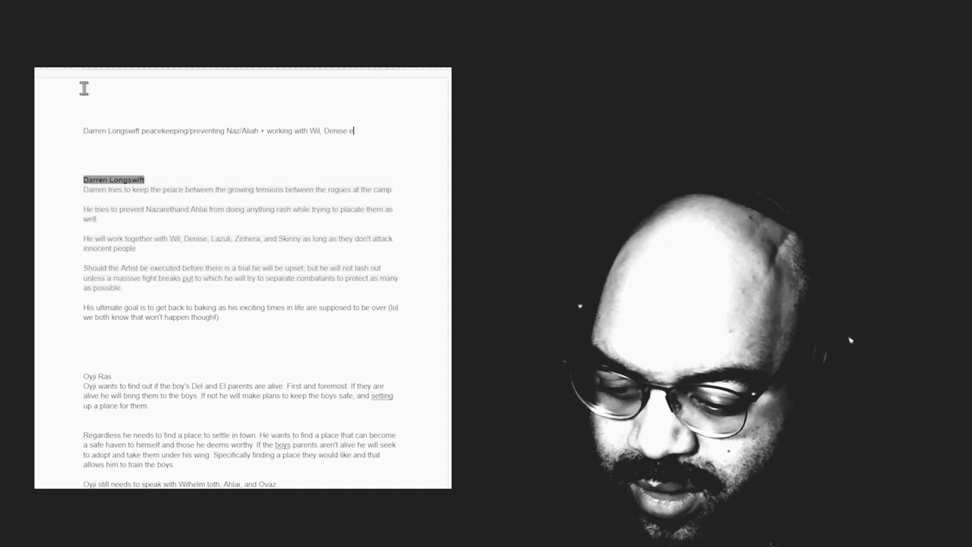
key("Return")
type("Get Back to ")
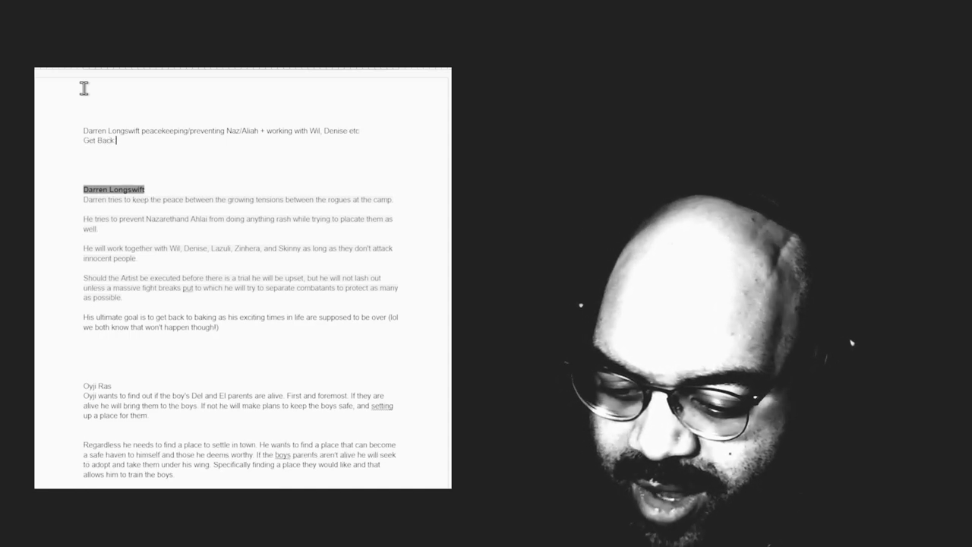
type("baking")
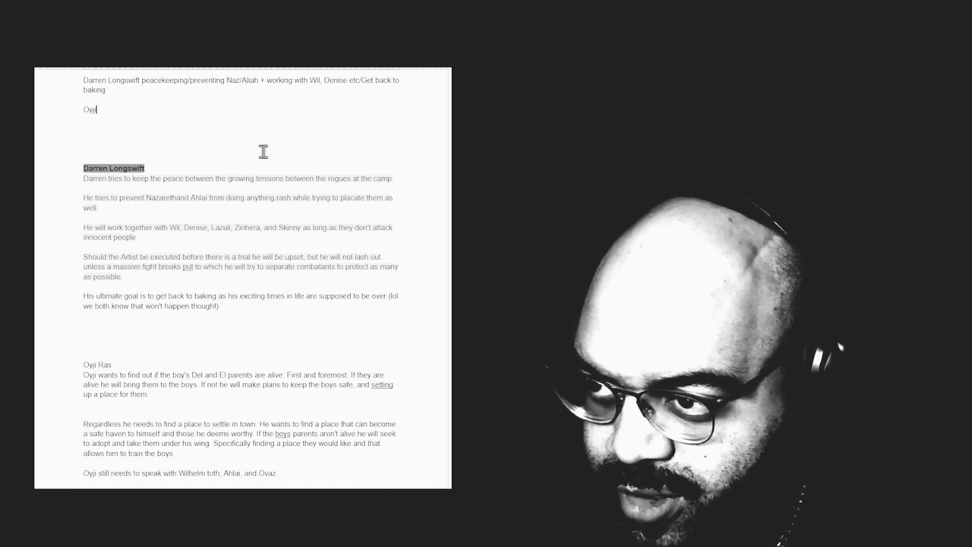
type("- fi")
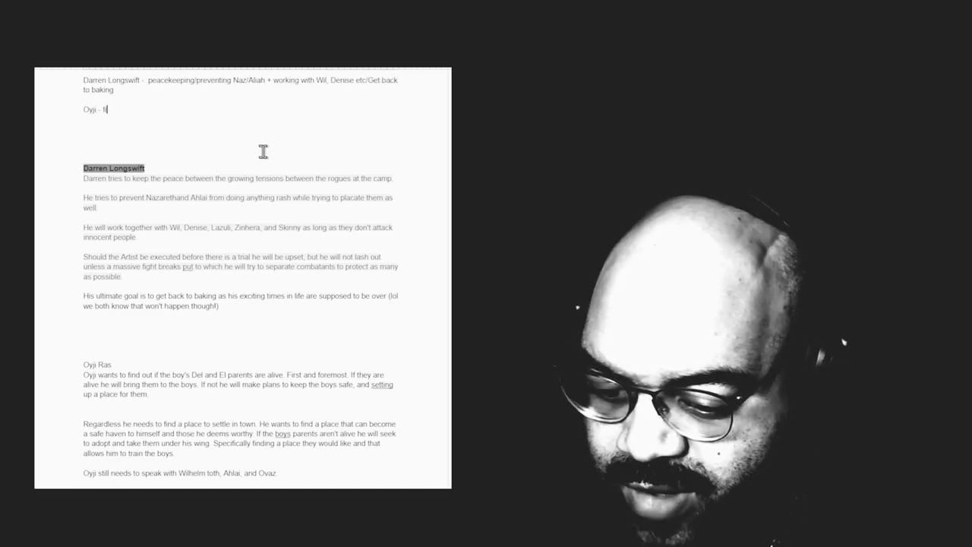
type("nd El/Del parents  Reunite or adop")
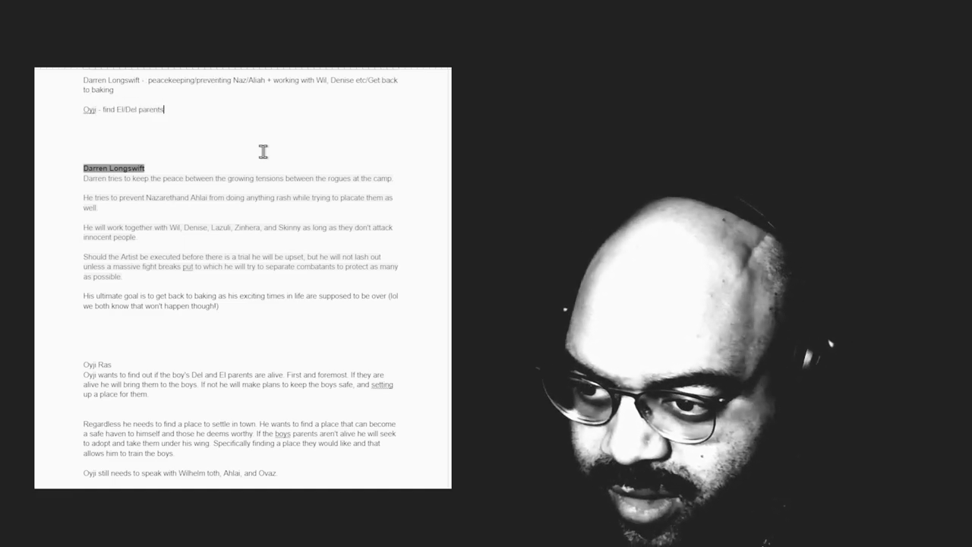
type("t, set")
scroll(314, 316, "down", 2)
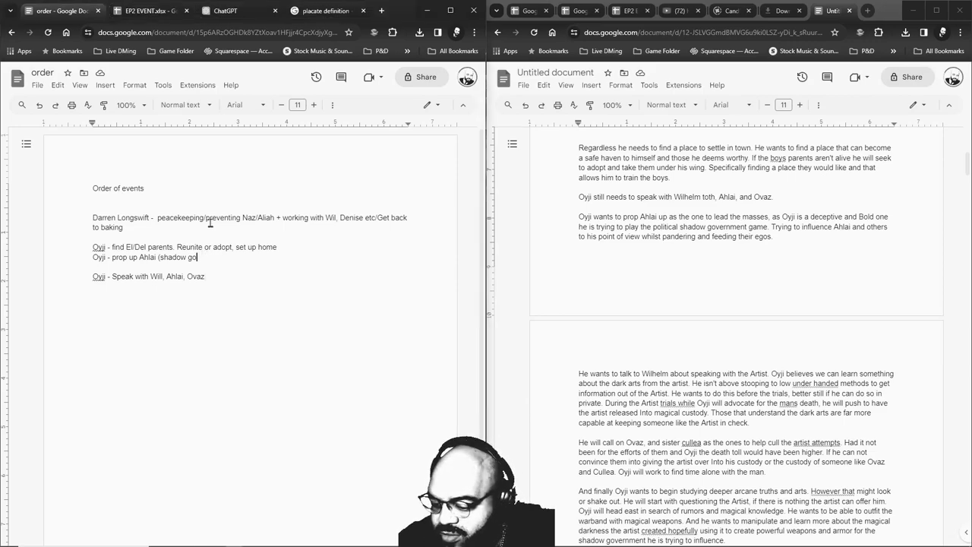
Give Oyji's meetings reasons: Ahlai '(feed ego)', and Will 'about speaking with artist'.
type(" game)")
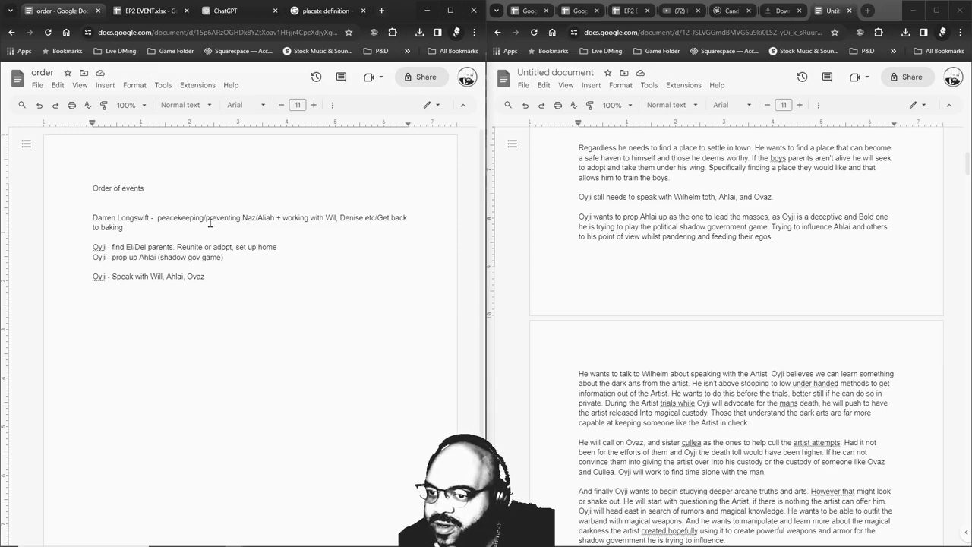
left_click(184, 276)
type("(feed")
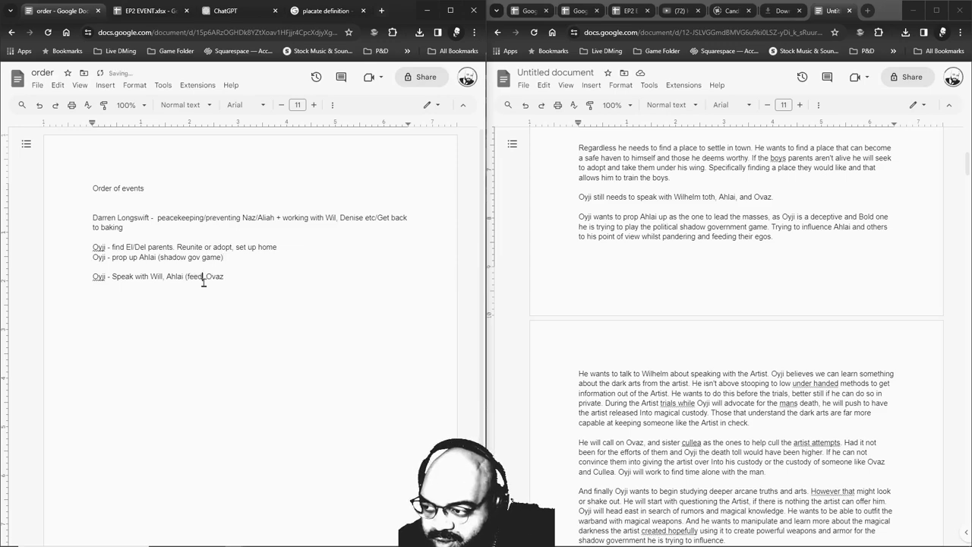
type(" ego)")
scroll(847, 393, "down", 2)
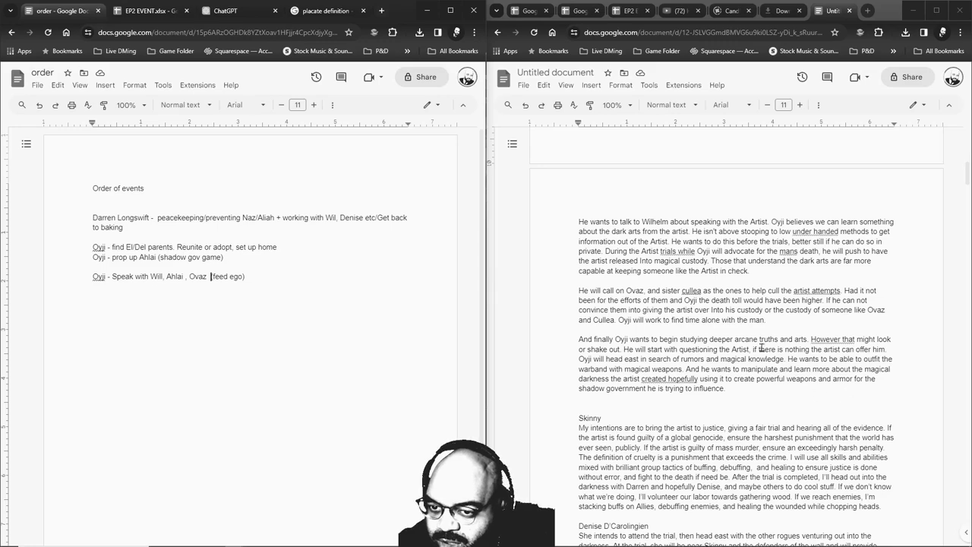
left_click(167, 277)
type("about speaking with")
type(" artist")
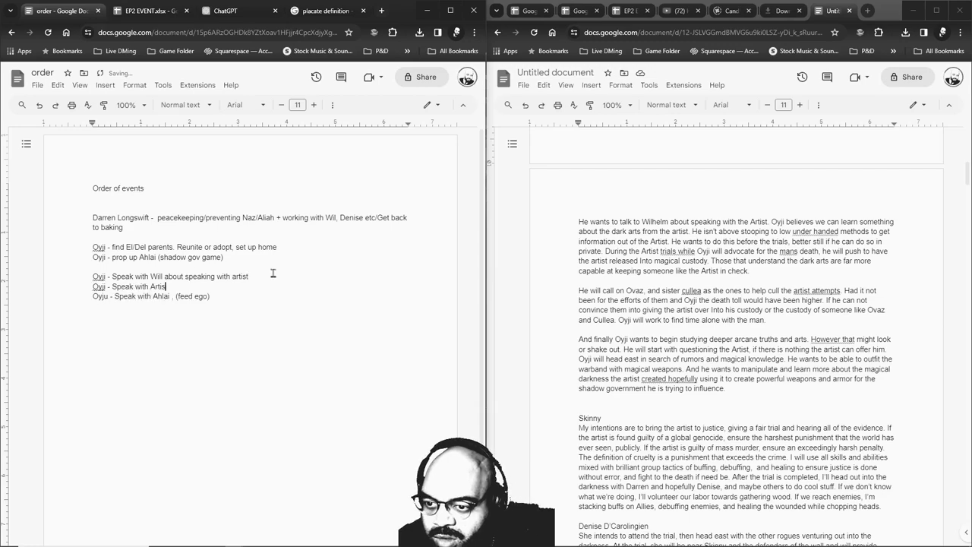
type("t")
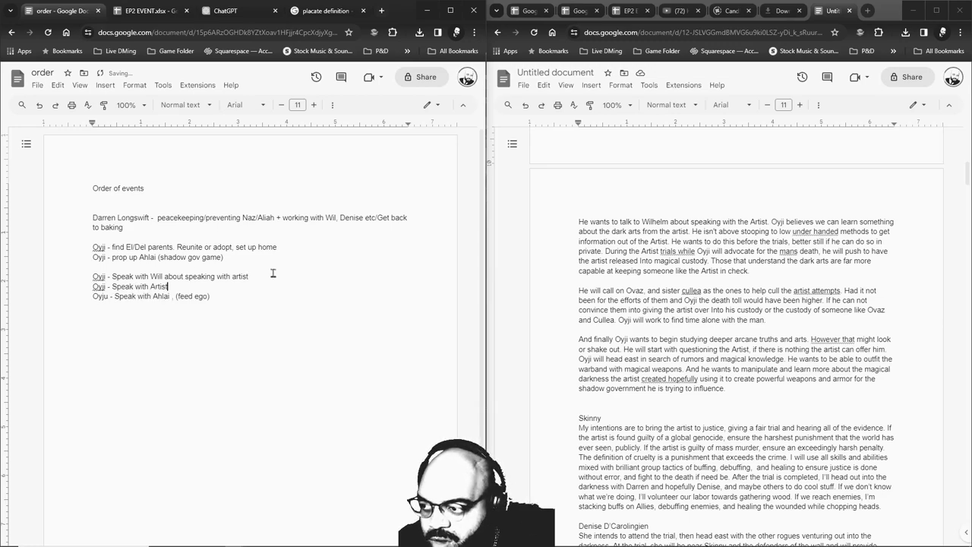
type("/get know")
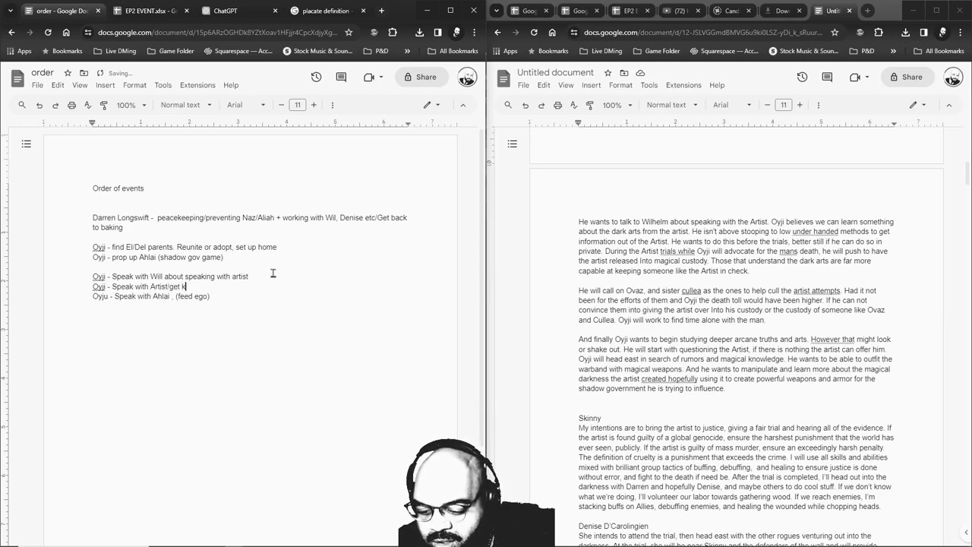
type("ledge about")
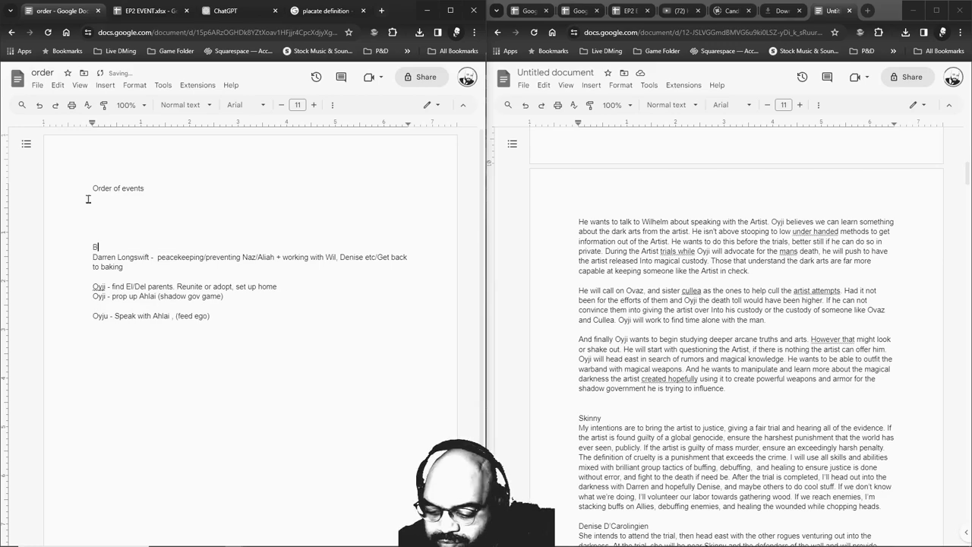
Add BEFORE TRIAL with Oyji's meeting lines, then TRIAL and POST TRIAL, making the Artist meeting private.
type("EFORE TRIAL")
key("Return")
type("Oyji - Speak with Will about speaking with artist Oyji - Speak with Artist/get knowledge/information")
key("Return")
type("TRIAL")
key("Return")
key("Return")
type("TRIAL")
key("Return")
left_click(169, 267)
type("in provate")
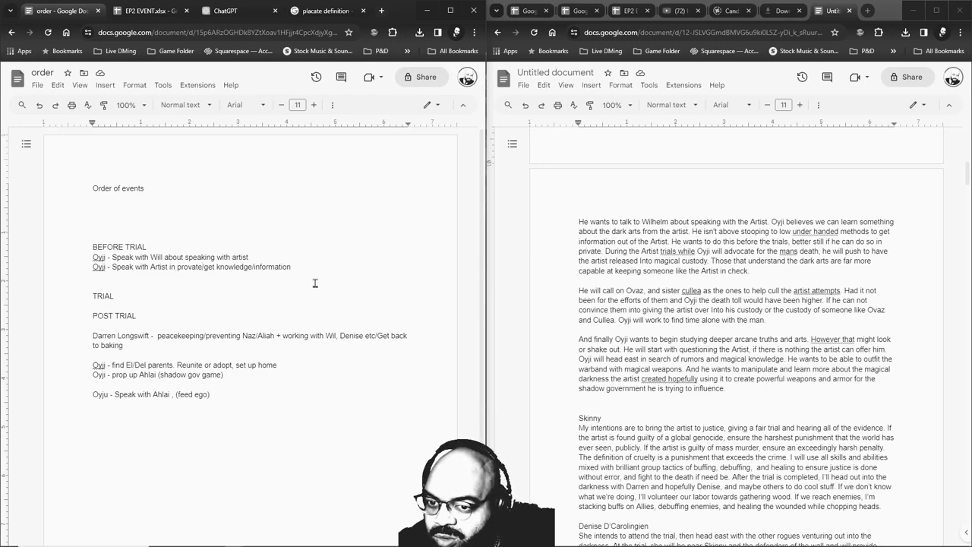
Under TRIAL, add 'Oyji- advocate for death, if alive, keep in magic custody (Ovaz, Cillea)'.
left_click(139, 305)
type("Oyji- advocate for death")
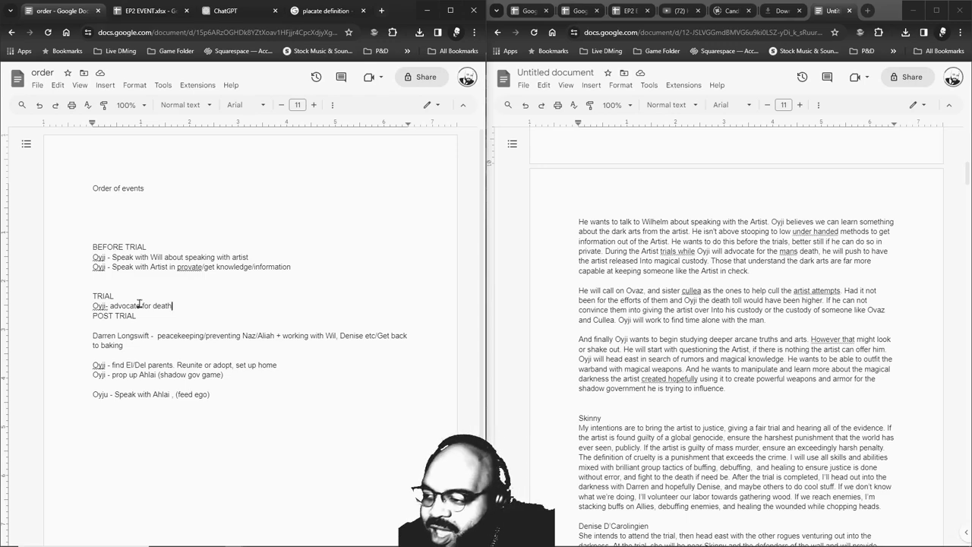
type(", if")
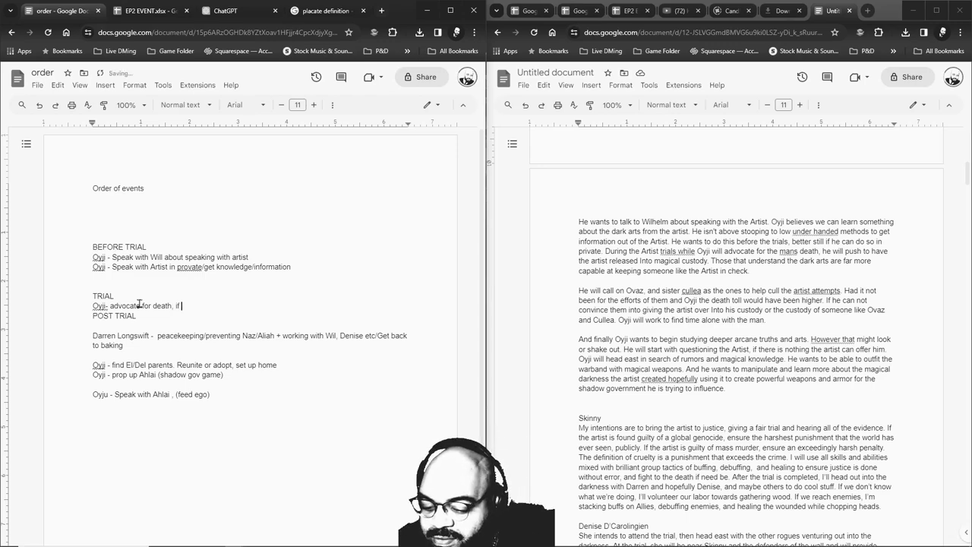
type(" alive, keep in ")
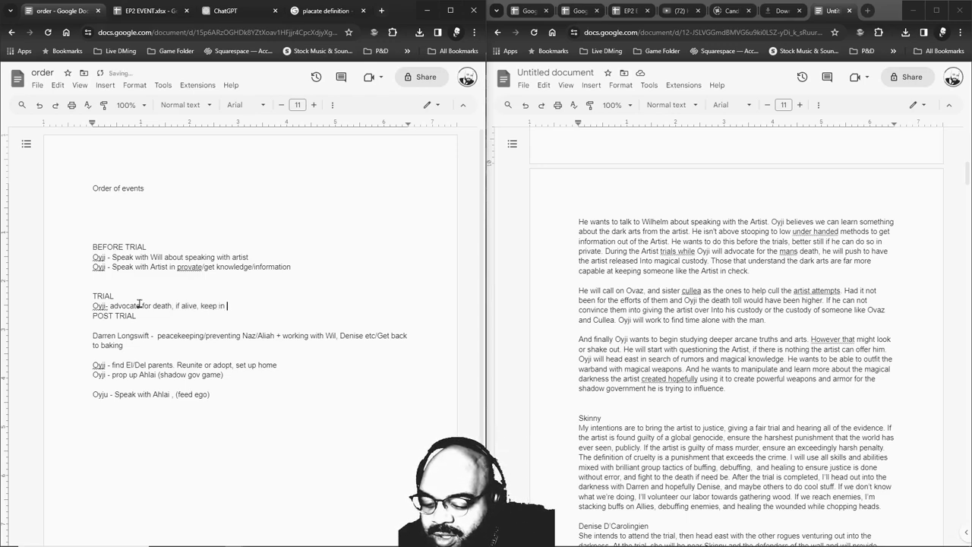
type("magic custody")
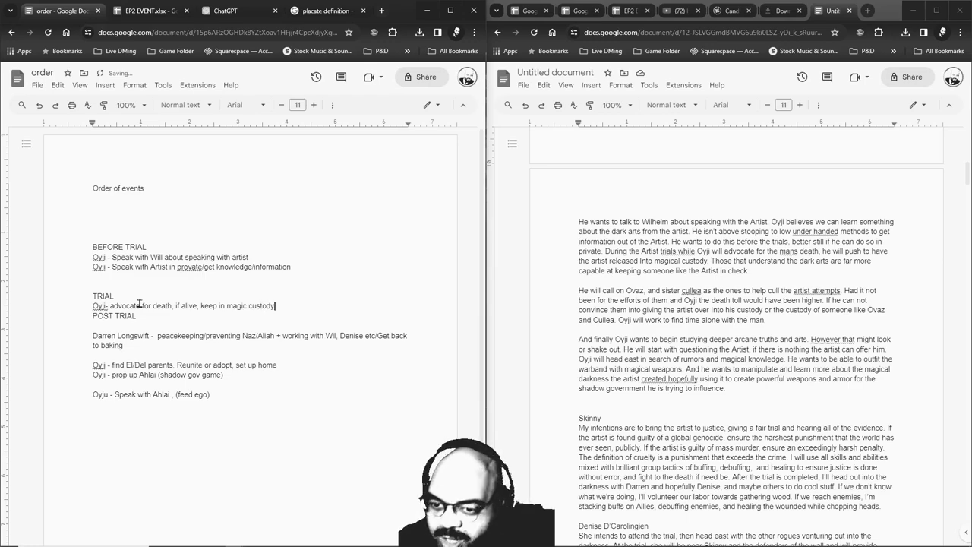
type(" (Ovaz")
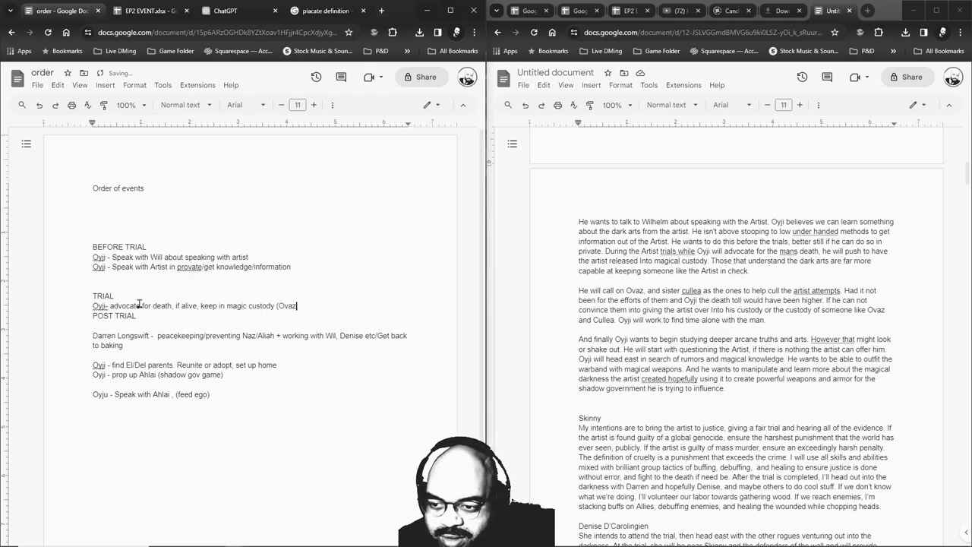
type(", Cillea")
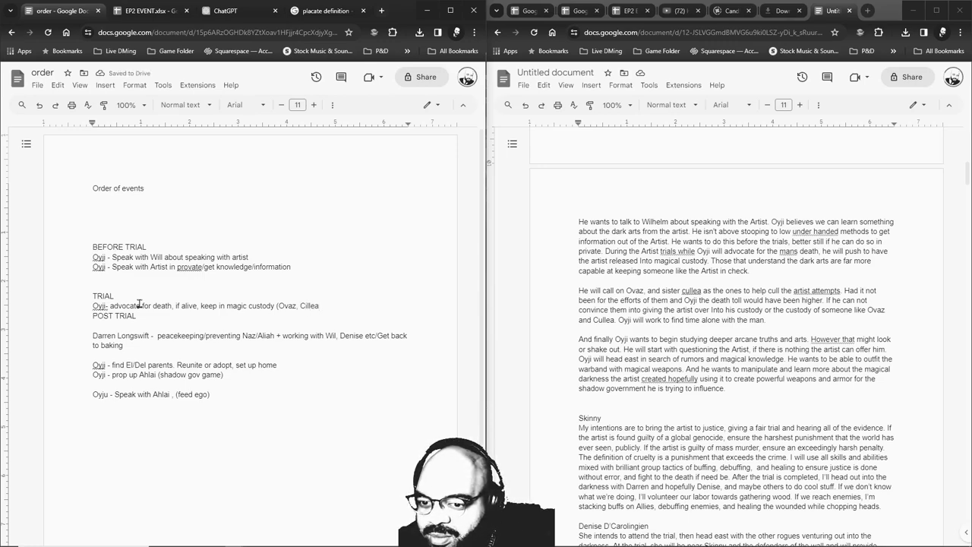
type(") and find ti")
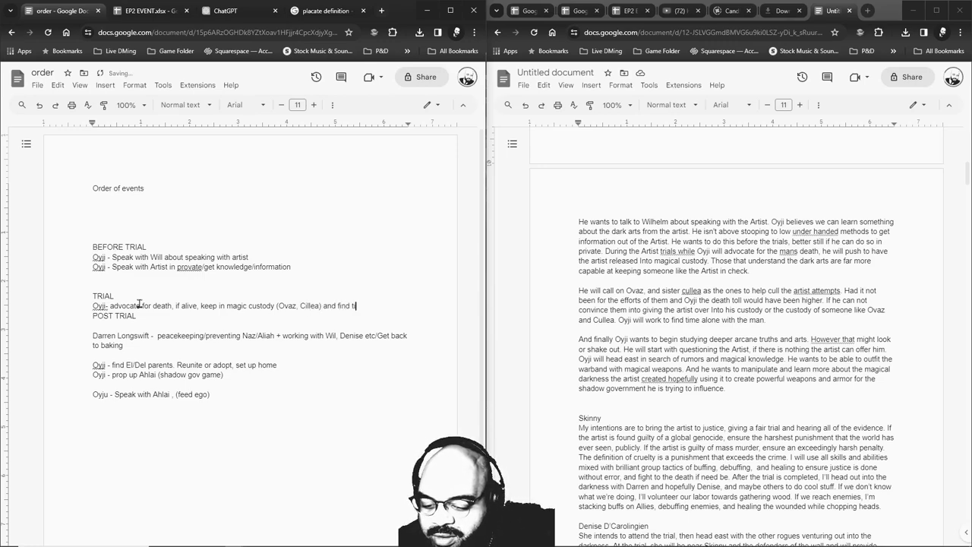
type("mer alone")
Correct 'timer' to 'time' and append '/ question dark arts' to Oyji's Artist line.
left_click(370, 306)
key("BackSpace")
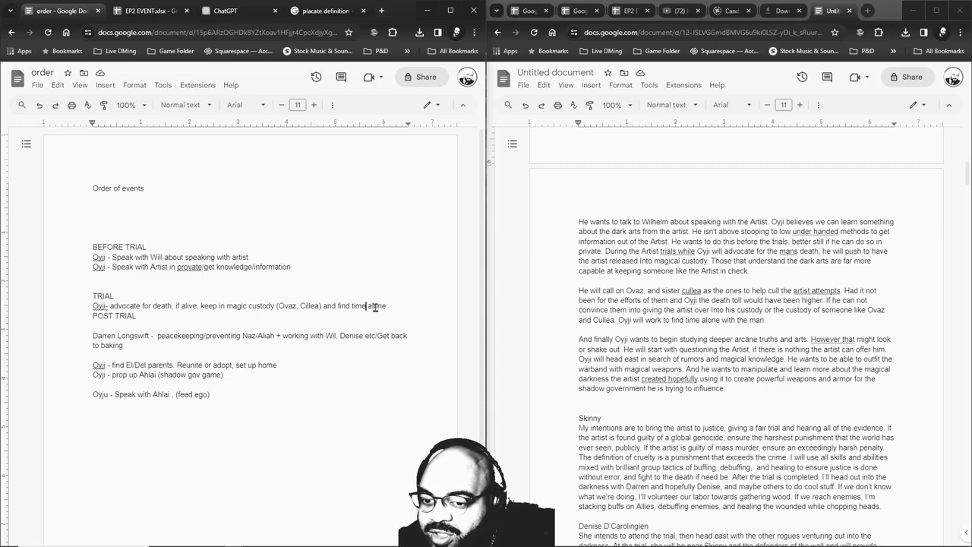
left_click(297, 265)
type("/ ")
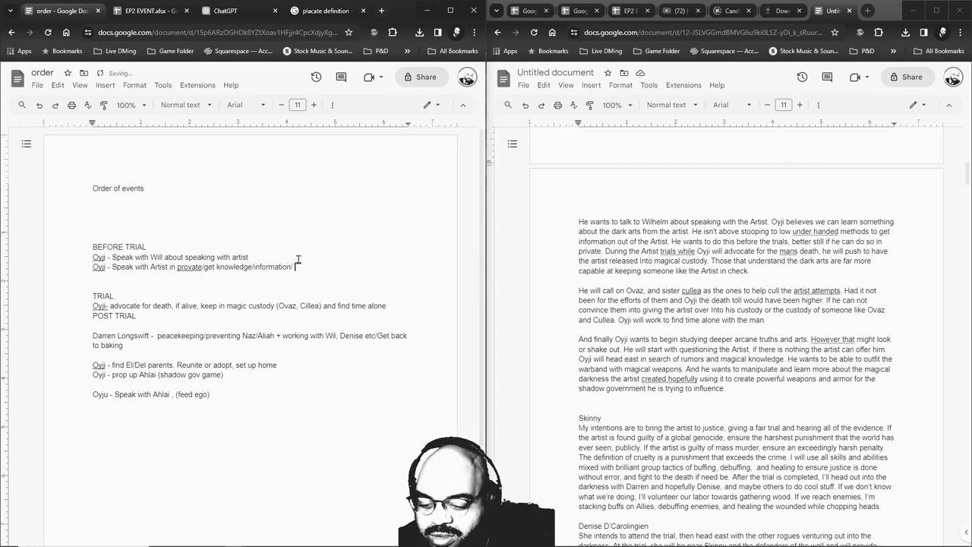
type("question dark arts")
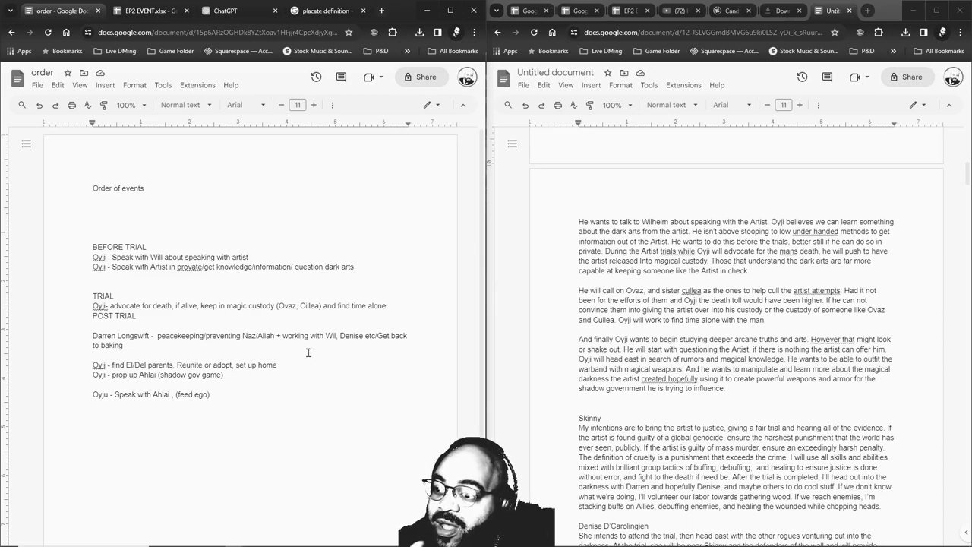
Under POST TRIAL, add 'Oyji - Roll for magic found in forest?' about benefiting the warband.
left_click(149, 318)
key("Return")
type("Oyji - Roll")
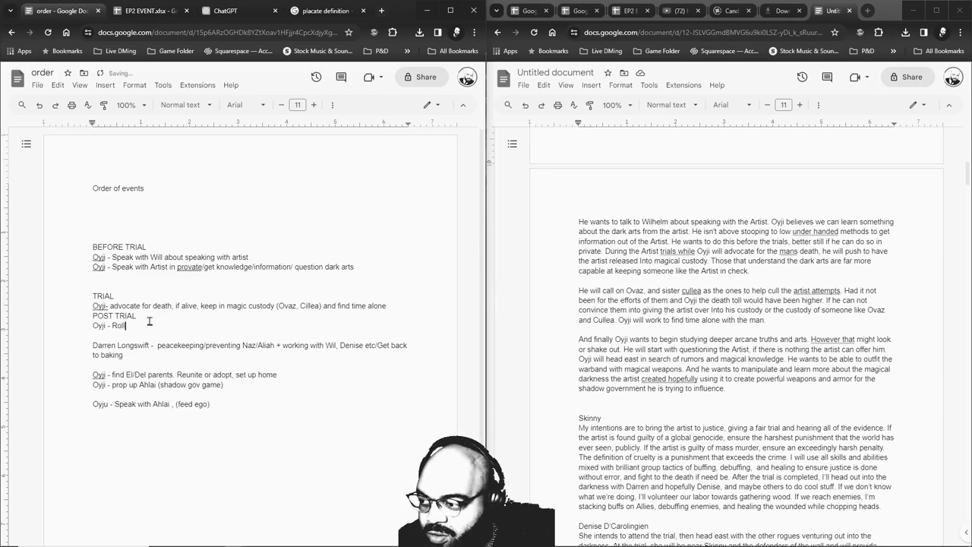
type(" for magic f")
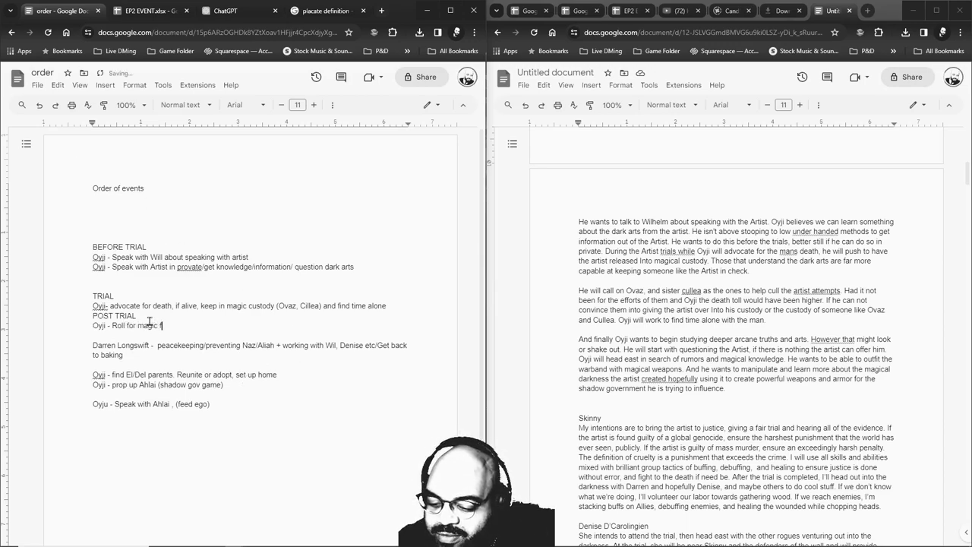
type("ound in forest? O")
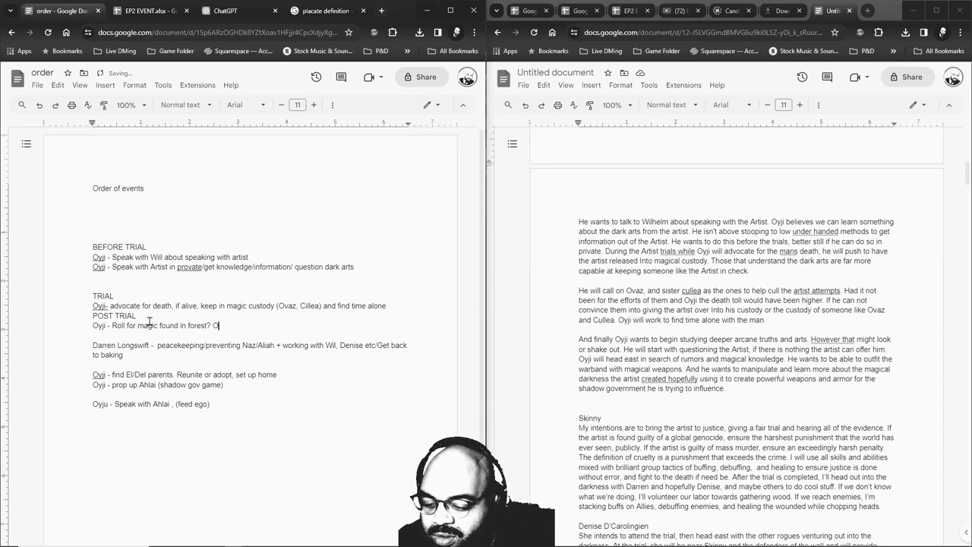
type("yji looking ")
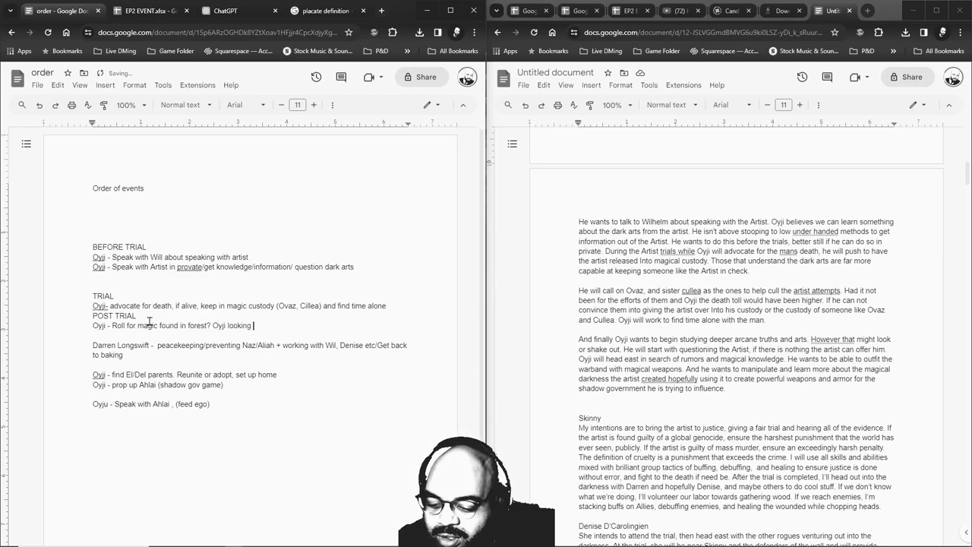
type("for something t")
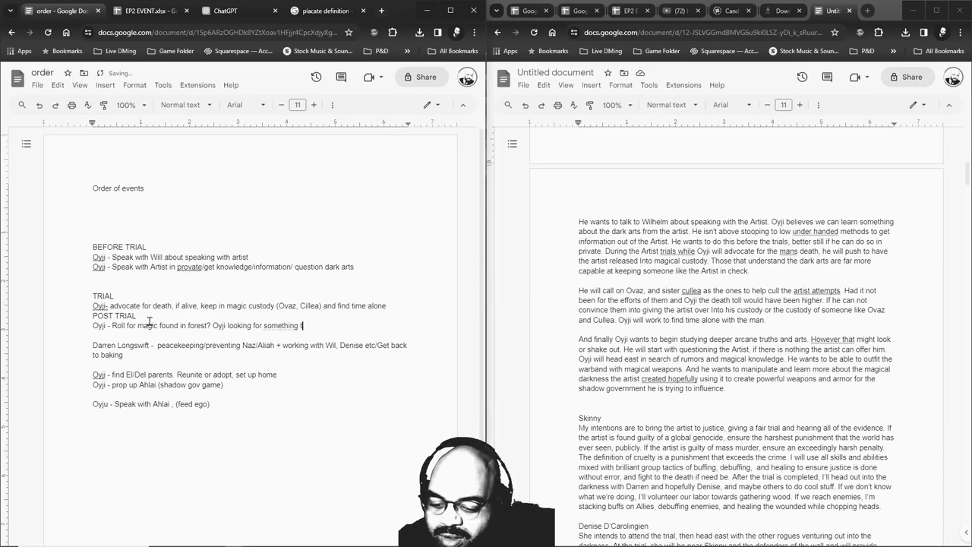
type("o benefit ")
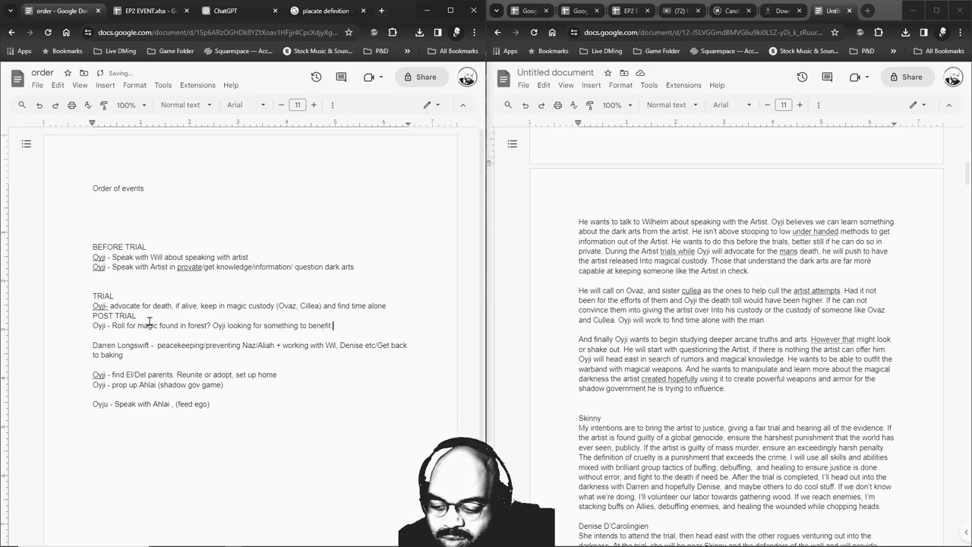
type("warband ala magiuc weapons")
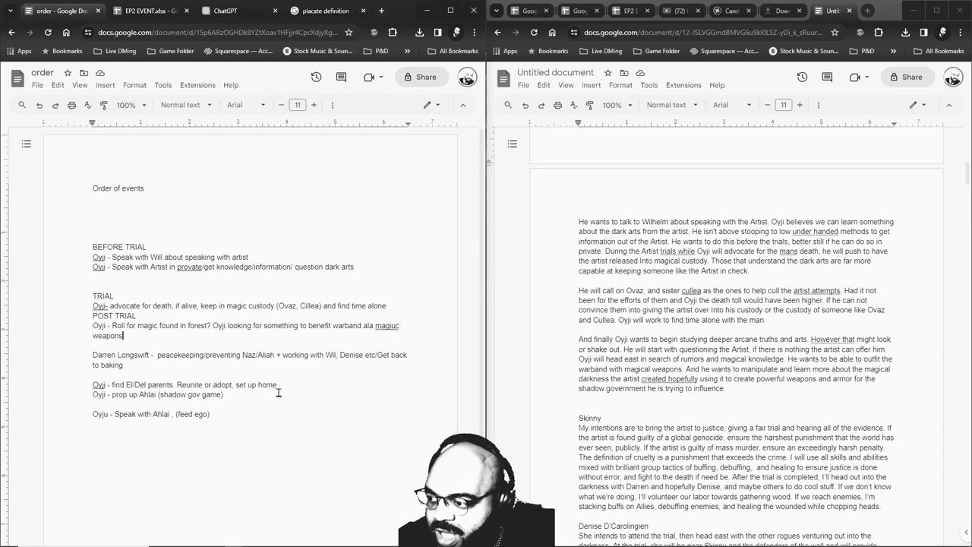
Move Oyji's El/Del parents and prop up Ahlai lines under BEFORE TRIAL.
left_click_drag(281, 385, 78, 389)
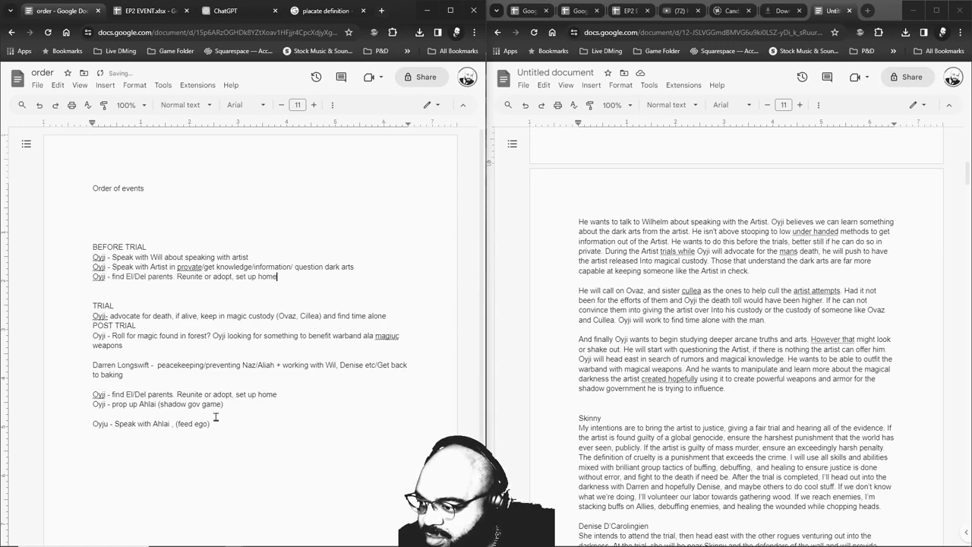
left_click_drag(69, 403, 282, 280)
left_click_drag(213, 414, 79, 414)
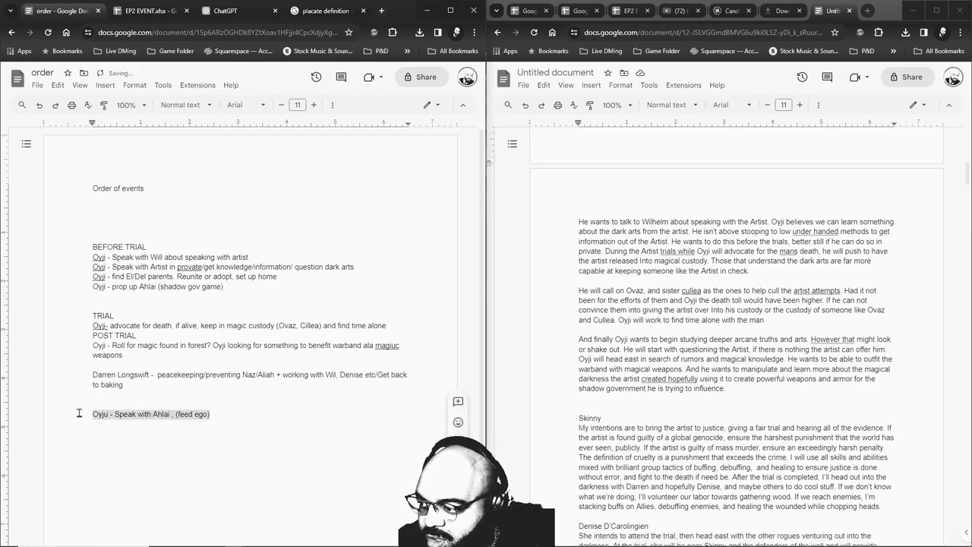
Place Speak with Ahlai below prop up Ahlai; end the list with 'Skinny - guilty - harshest public punishment'.
key("ctrl+c")
left_click(225, 287)
key("Return")
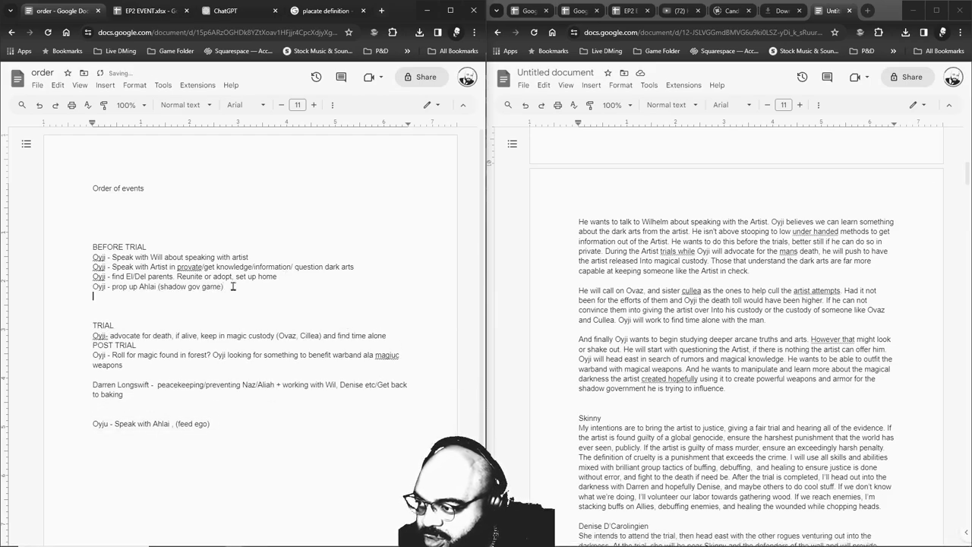
key("ctrl+v")
scroll(683, 355, "down", 3)
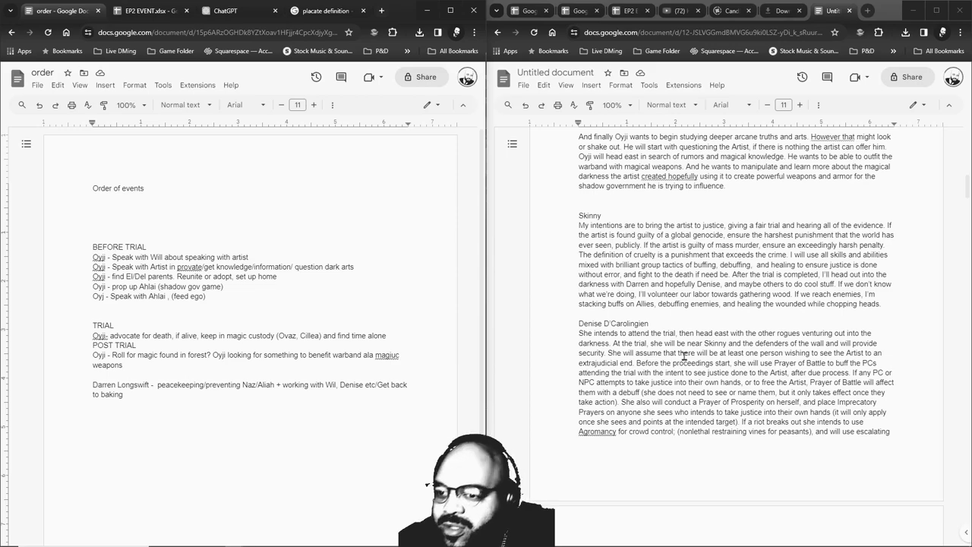
type("Skinny - guilty - harshest public punishment")
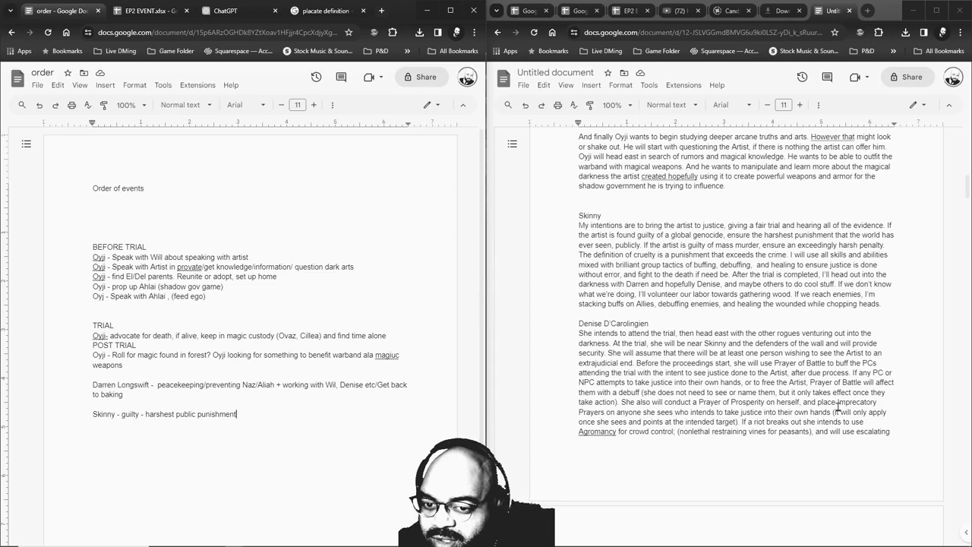
Bring Skinny's skills tactics and after-trial plans from the notes into TRIAL and POST TRIAL.
left_click_drag(795, 256, 742, 299)
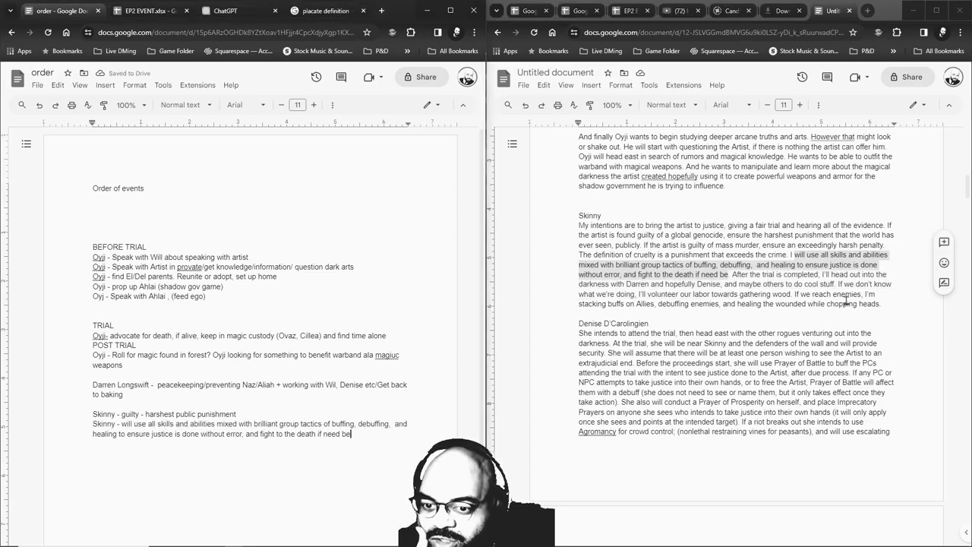
left_click_drag(831, 274, 836, 284)
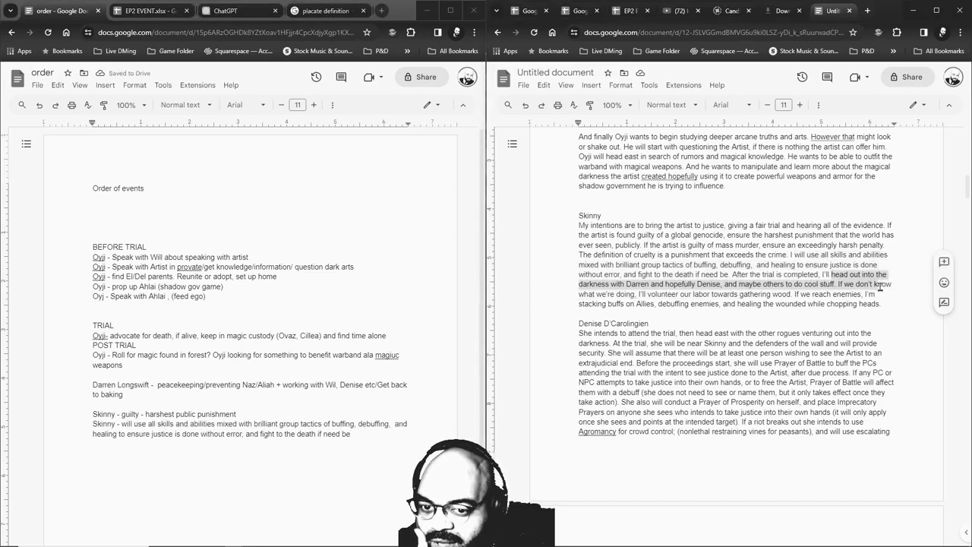
left_click_drag(732, 274, 663, 284)
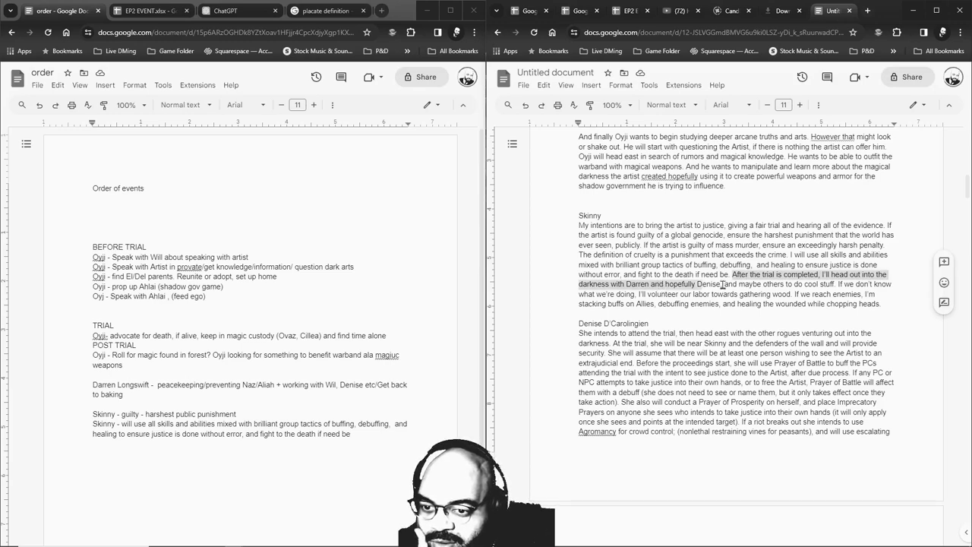
left_click_drag(730, 275, 836, 312)
left_click(149, 367)
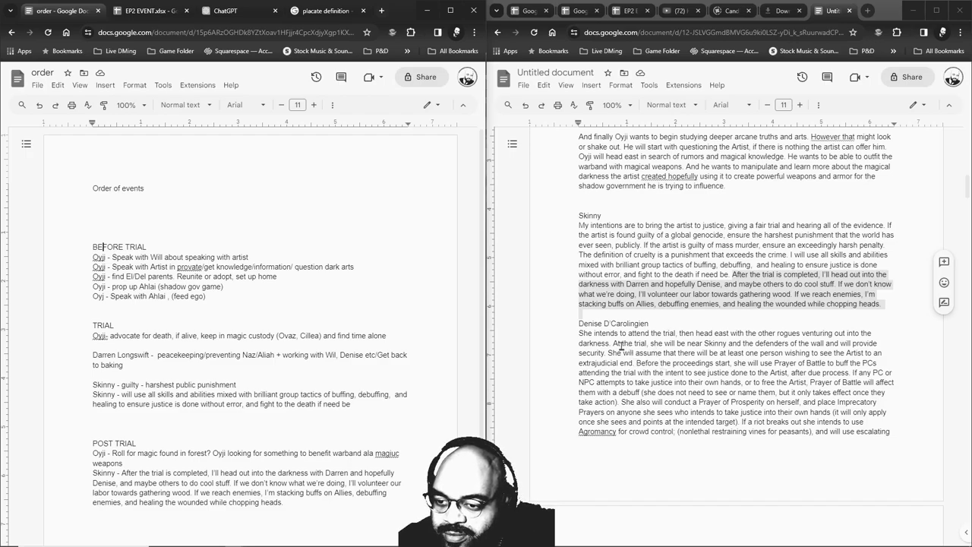
mouse_move(614, 343)
left_mouse_down()
mouse_move(674, 335)
mouse_move(723, 353)
mouse_move(792, 342)
mouse_move(859, 354)
mouse_move(767, 333)
mouse_move(602, 357)
mouse_move(610, 347)
left_mouse_up()
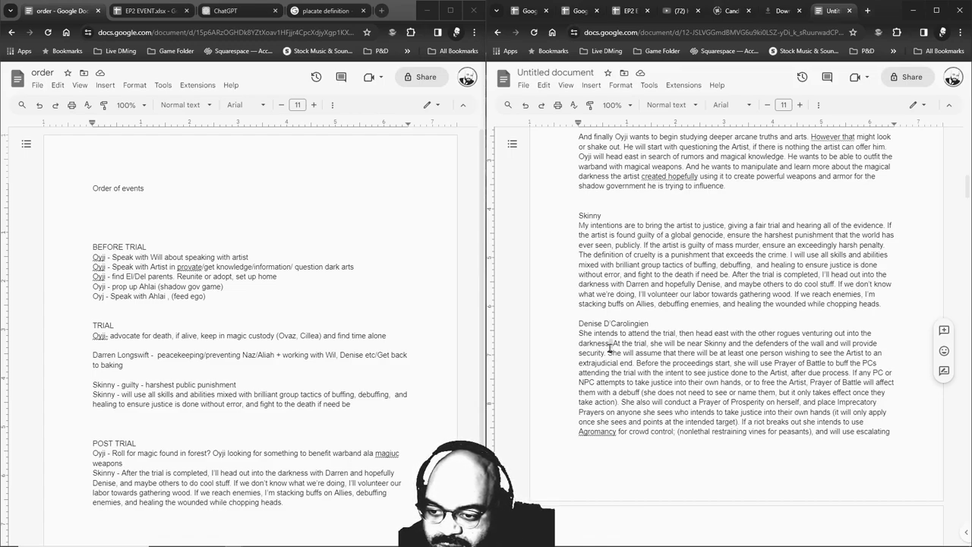
left_click_drag(610, 347, 180, 376)
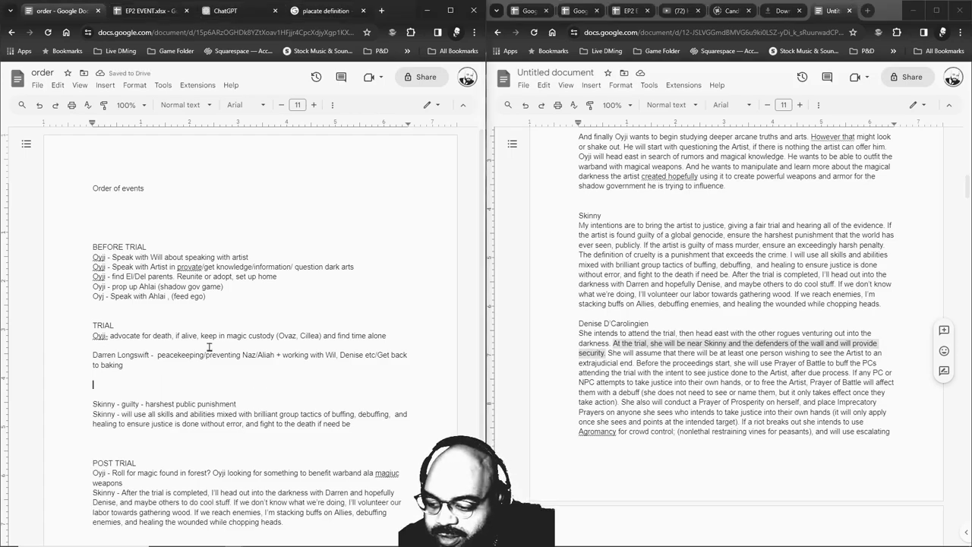
Add Denise's Prayer of Battle and Imprecatory Prayers plans to the TRIAL section.
left_click_drag(636, 363, 693, 372)
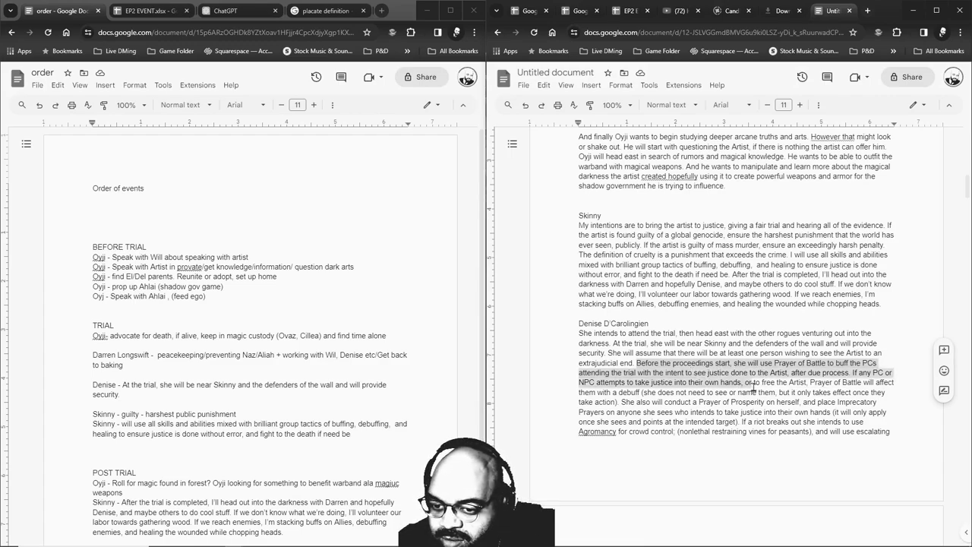
left_click_drag(757, 386, 639, 391)
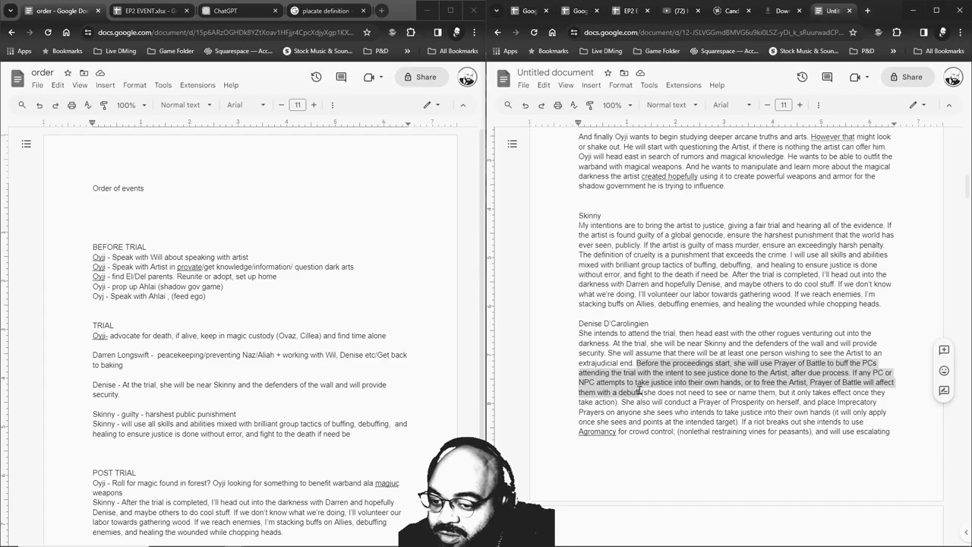
left_click_drag(640, 392, 731, 418)
left_click(130, 387)
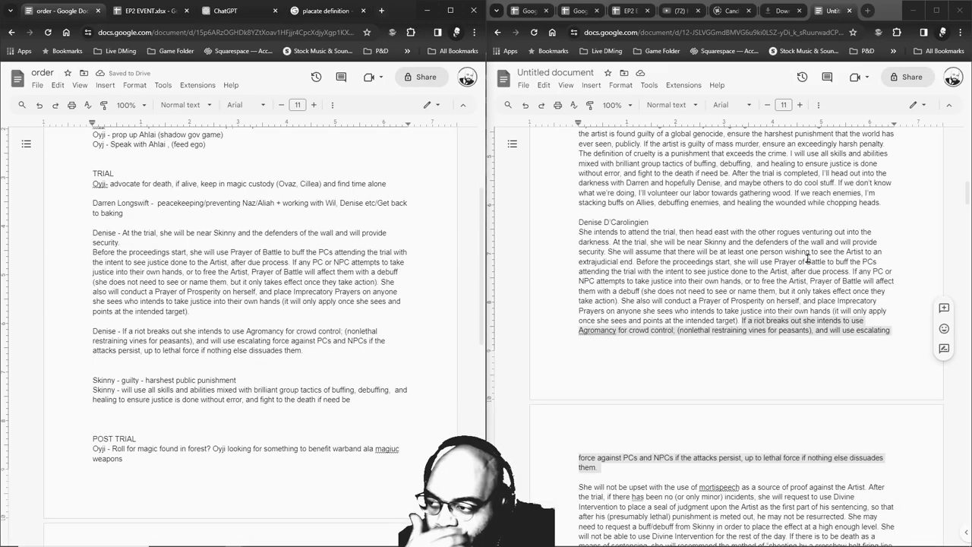
scroll(751, 262, "down", 3)
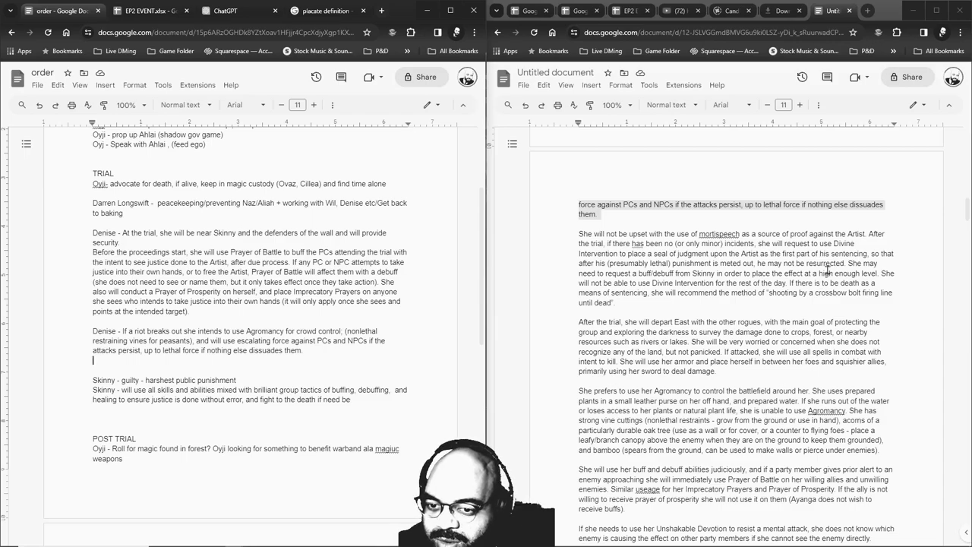
Paste Denise's after-trial Divine Intervention sentencing request into her TRIAL line.
left_click_drag(869, 234, 781, 271)
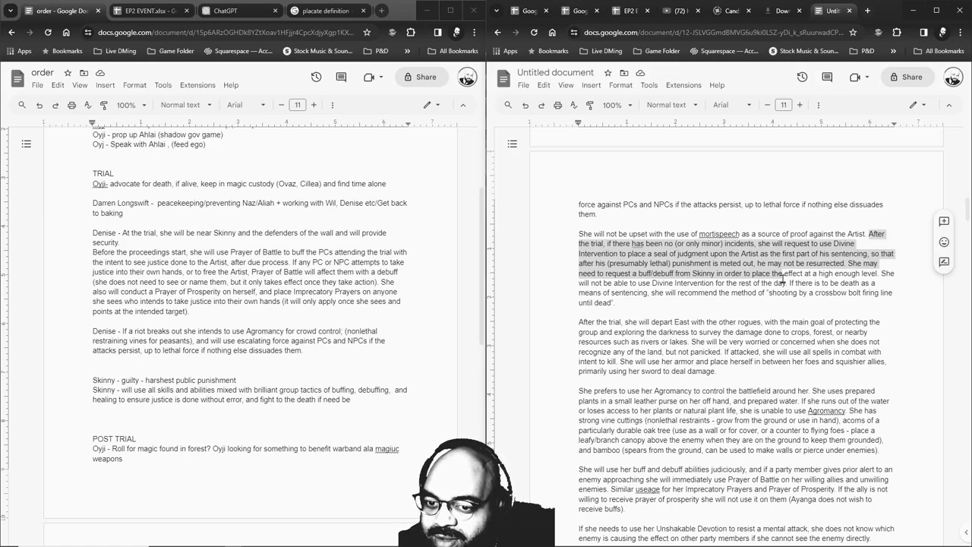
left_click_drag(782, 279, 840, 268)
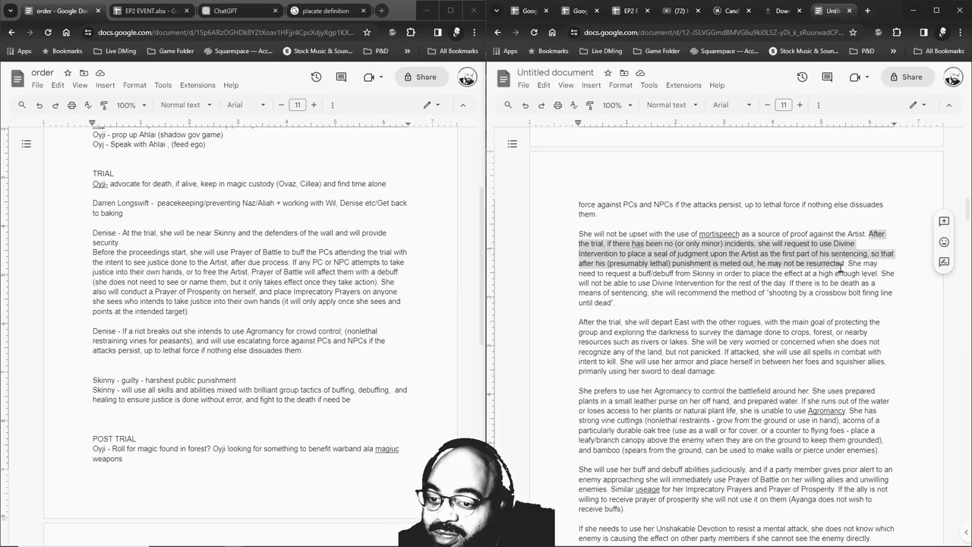
mouse_move(840, 268)
left_mouse_down()
mouse_move(824, 233)
mouse_move(836, 270)
left_mouse_up()
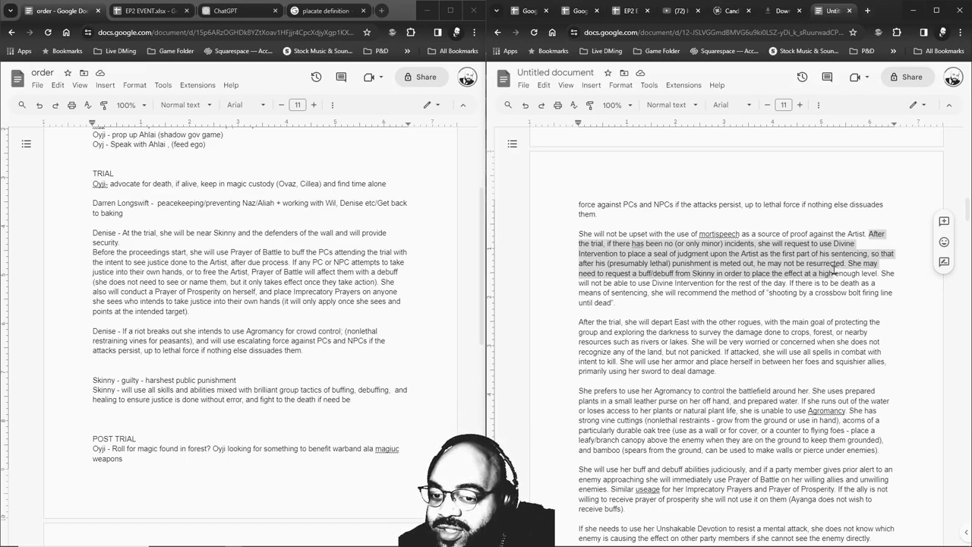
left_click_drag(833, 270, 619, 302)
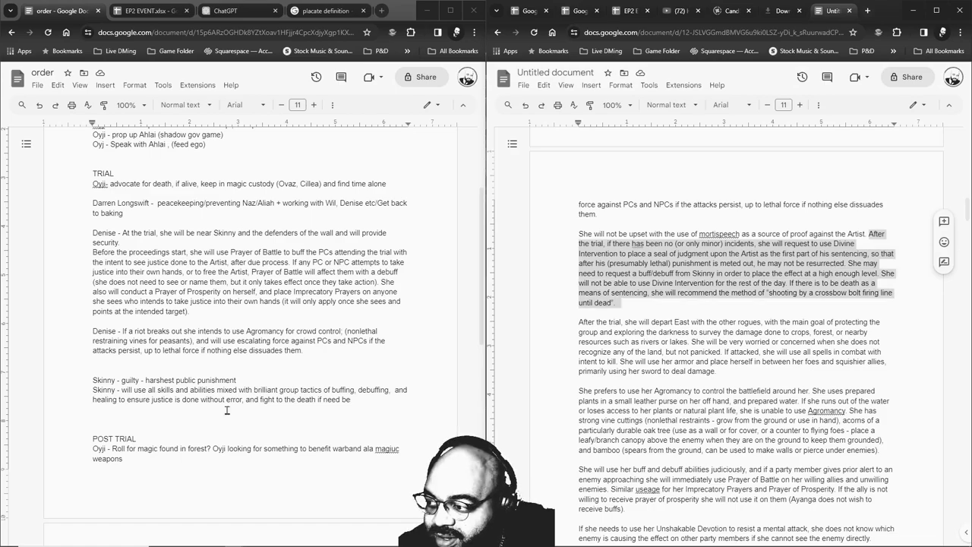
key("ctrl+c")
left_click(441, 293)
key("ctrl+v")
Select Denise's crossbow firing line method and her plan to depart east in the notes.
scroll(374, 309, "down", 4)
scroll(739, 380, "down", 2)
scroll(758, 340, "up", 2)
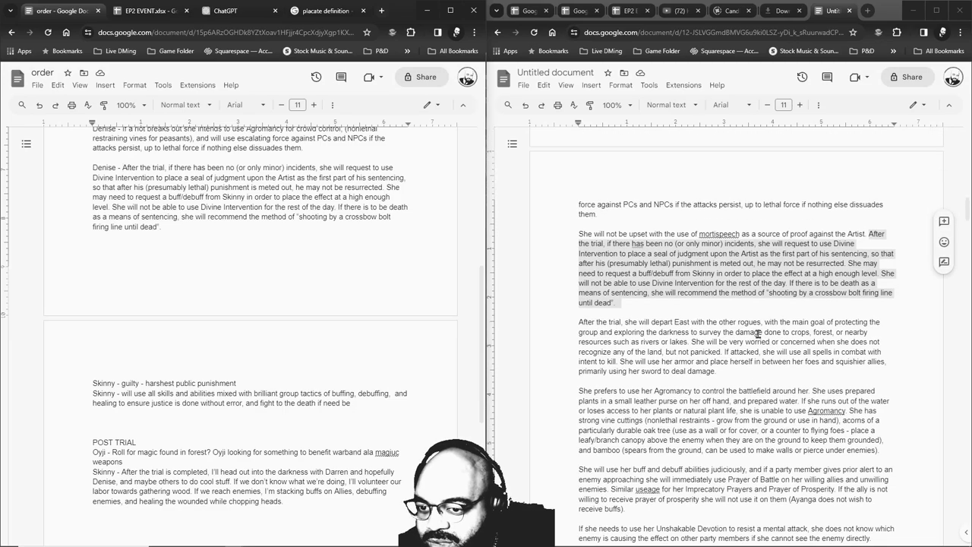
left_click_drag(581, 318, 715, 297)
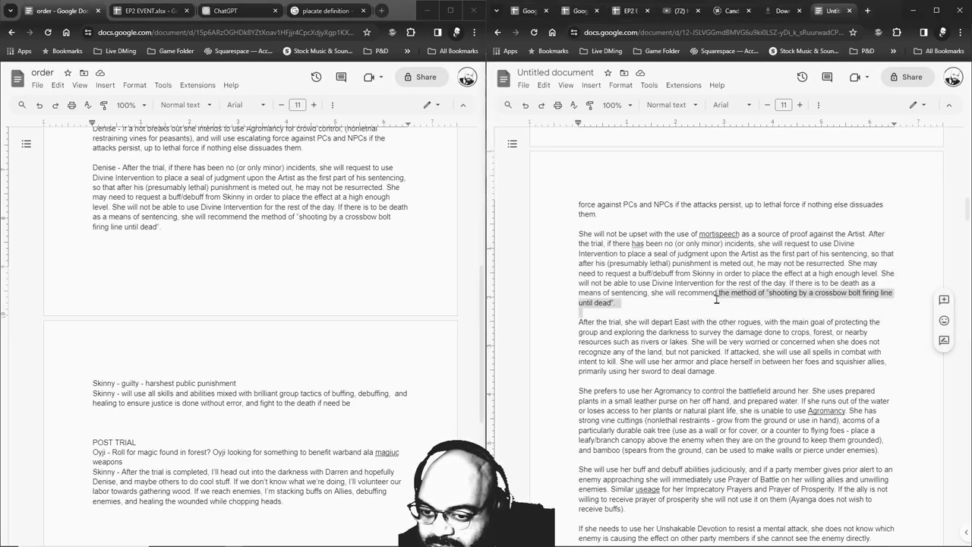
left_click(579, 322)
left_click(858, 322, "shift")
left_click_drag(858, 322, 678, 335)
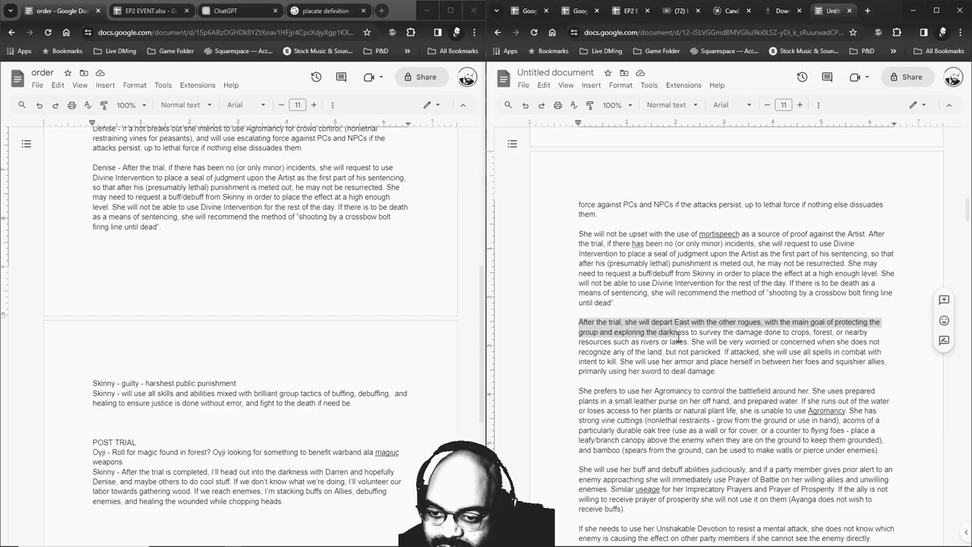
left_click_drag(678, 335, 718, 372)
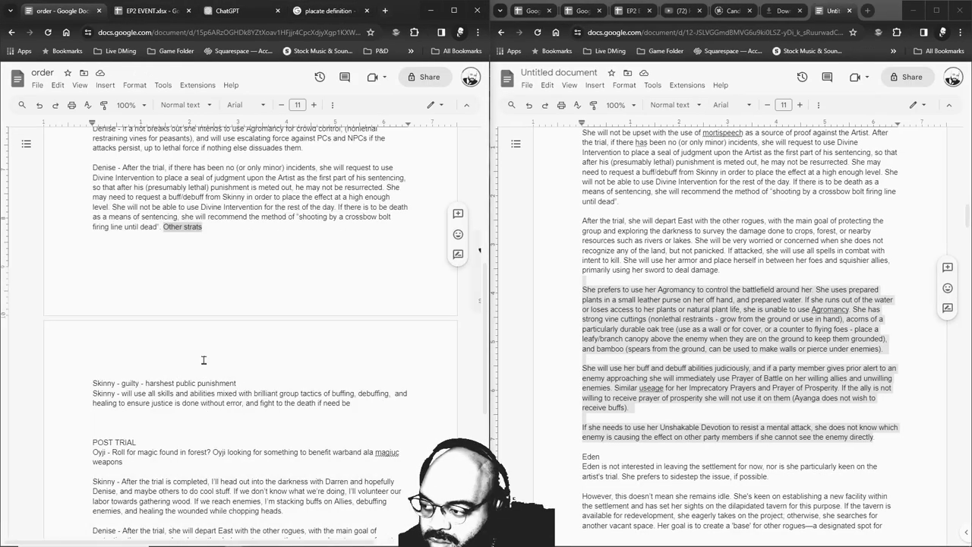
Extend Eden's line with 'new facility (eat sleep. healing, work) She is the mediator.'.
scroll(204, 360, "down", 2)
scroll(654, 409, "down", 3)
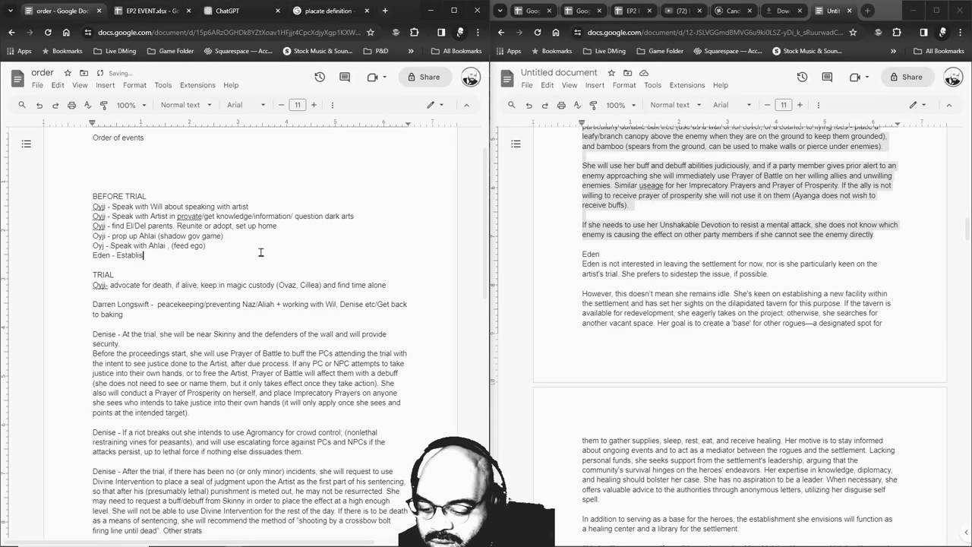
type("h new facility")
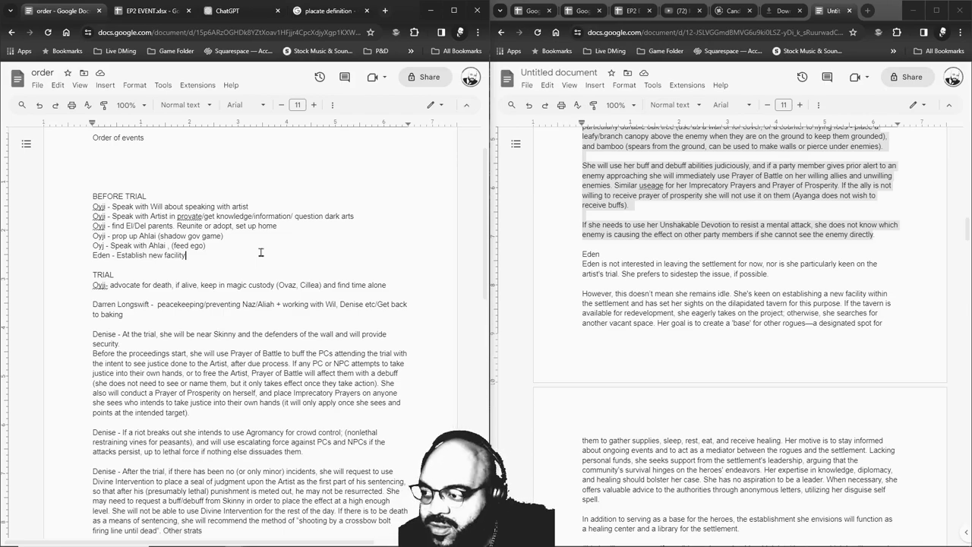
type("(eat sleep. heal")
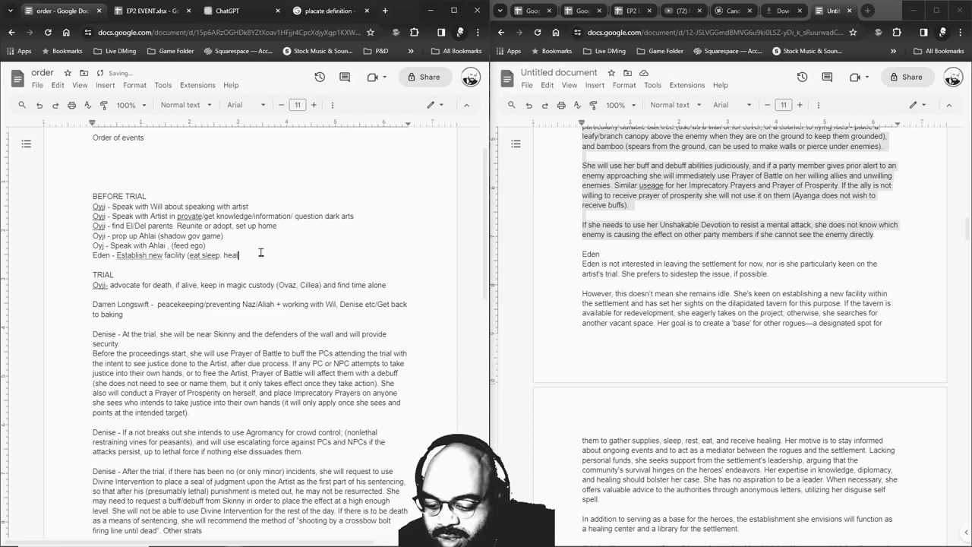
type("ing, work) S")
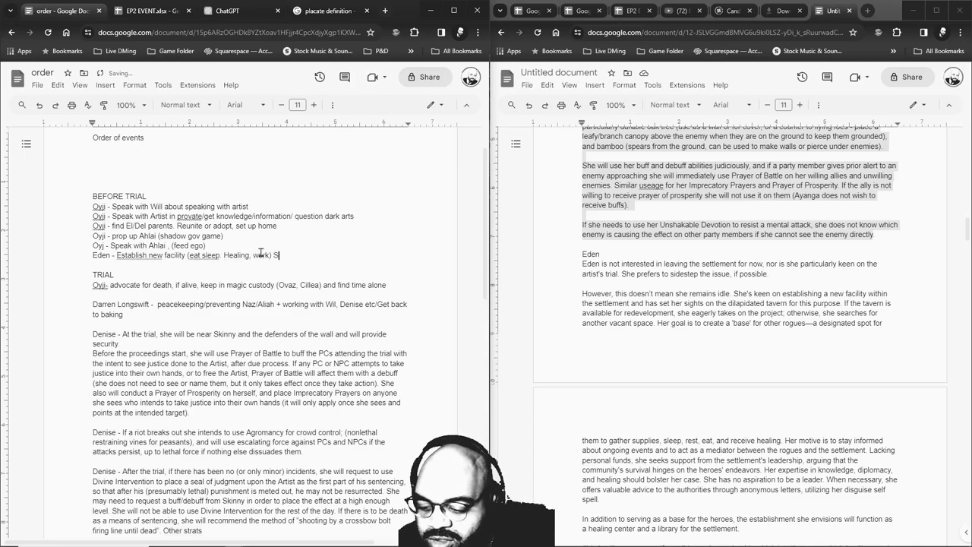
type("he is th eme")
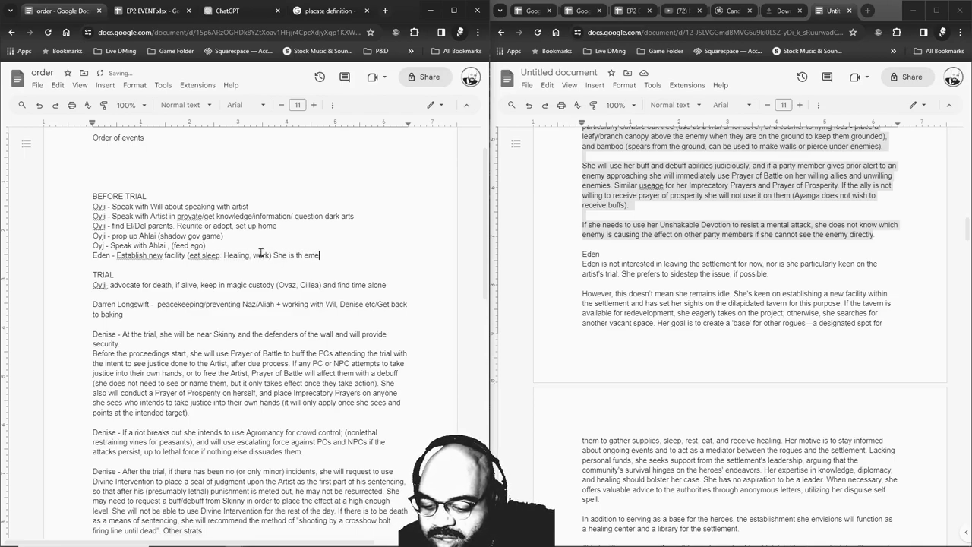
type("diator")
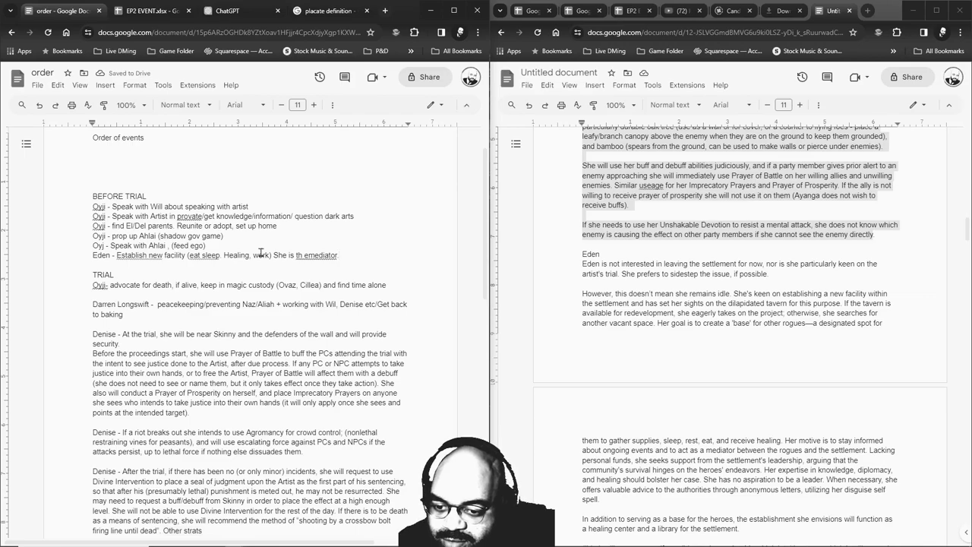
key("BackSpace")
type(". Seek supp")
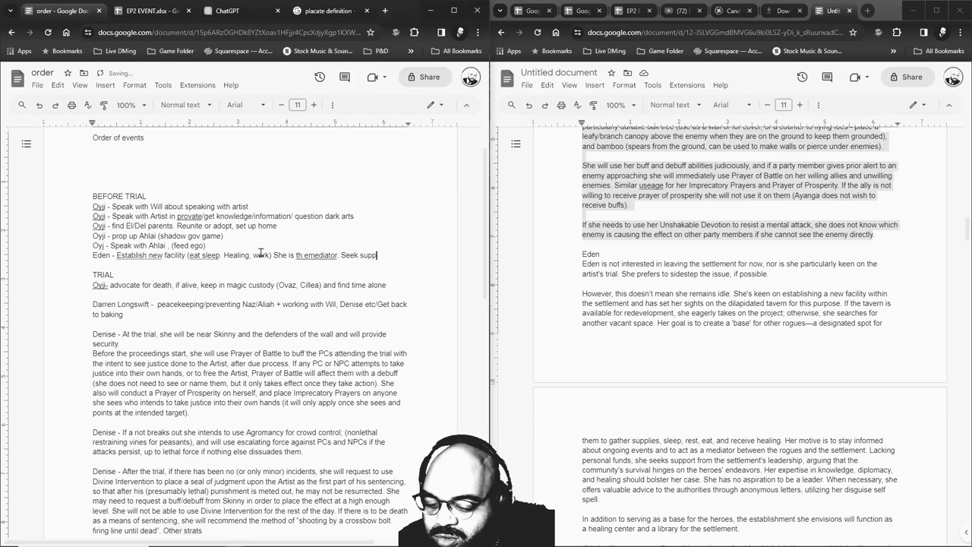
Paste the notes' sentence about Eden lacking personal funds into her line.
left_click_drag(869, 449, 762, 471)
key("ctrl+c")
key("alt+Tab")
key("ctrl+v")
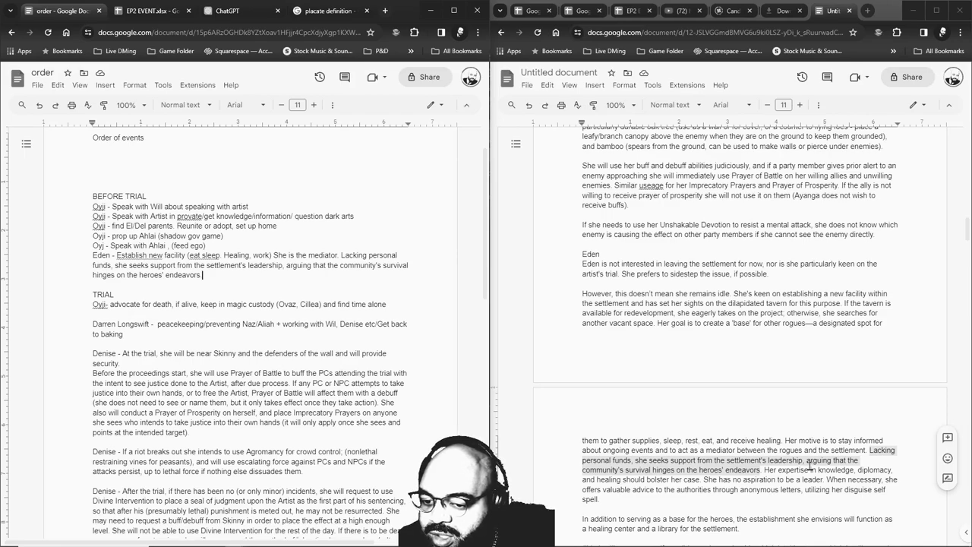
left_click_drag(765, 469, 602, 501)
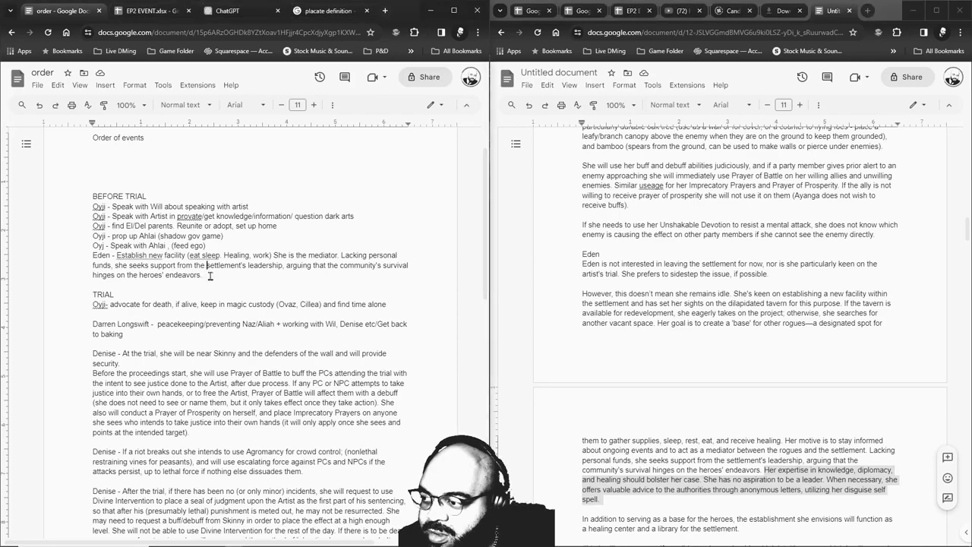
scroll(746, 403, "down", 2)
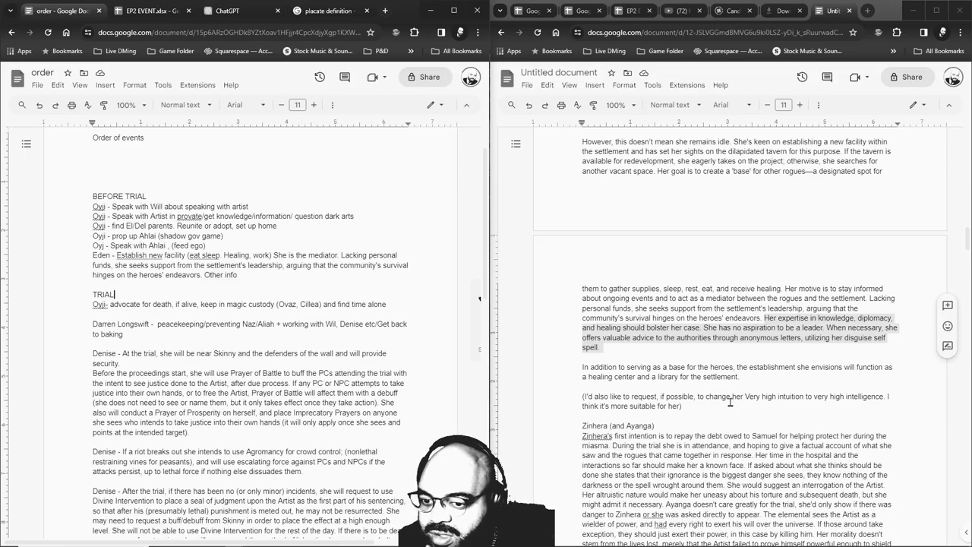
Insert 'library' before work in Eden's line and add 'Zinher - factual account' under Skinny's trial lines.
left_click(258, 255)
type("library")
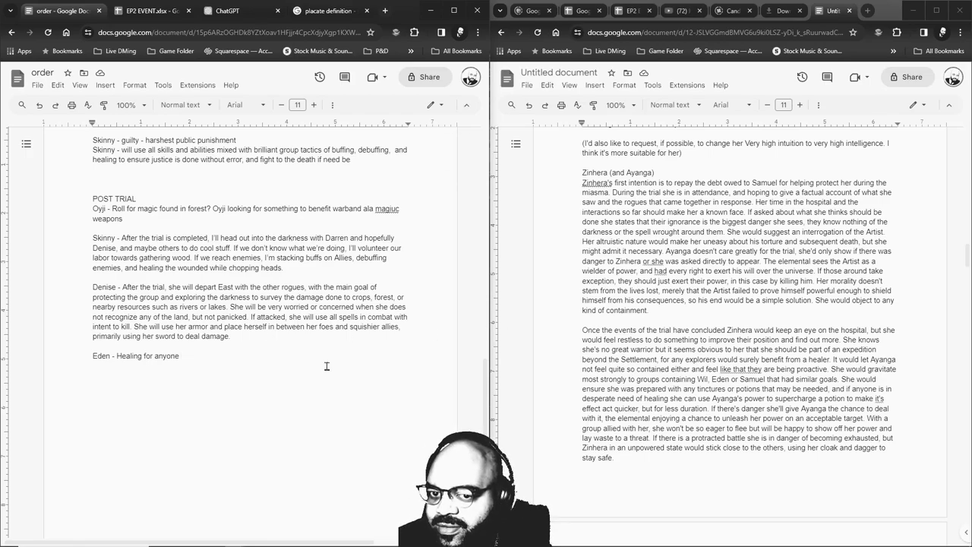
key("ctrl+z")
type("ccount")
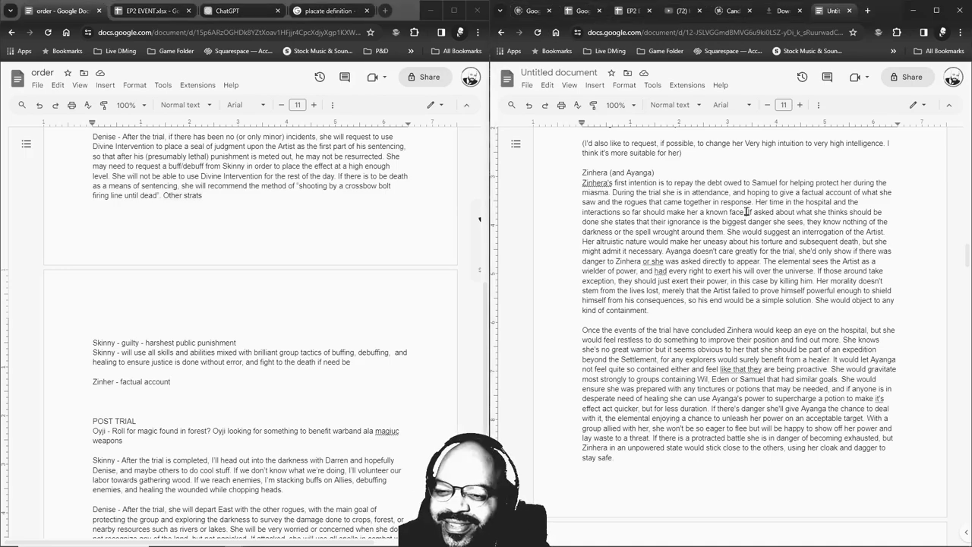
Copy Zinhera's interrogation view from the notes and paste it after 'factual account +'.
left_click_drag(747, 213, 725, 232)
left_click_drag(663, 228, 663, 250)
key("ctrl+c")
key("alt+Tab")
type("+")
key("ctrl+v")
key("Return")
Add an 'Ayange -' line holding the elemental's paragraph opposing any containment of the Artist.
type("Ayange -")
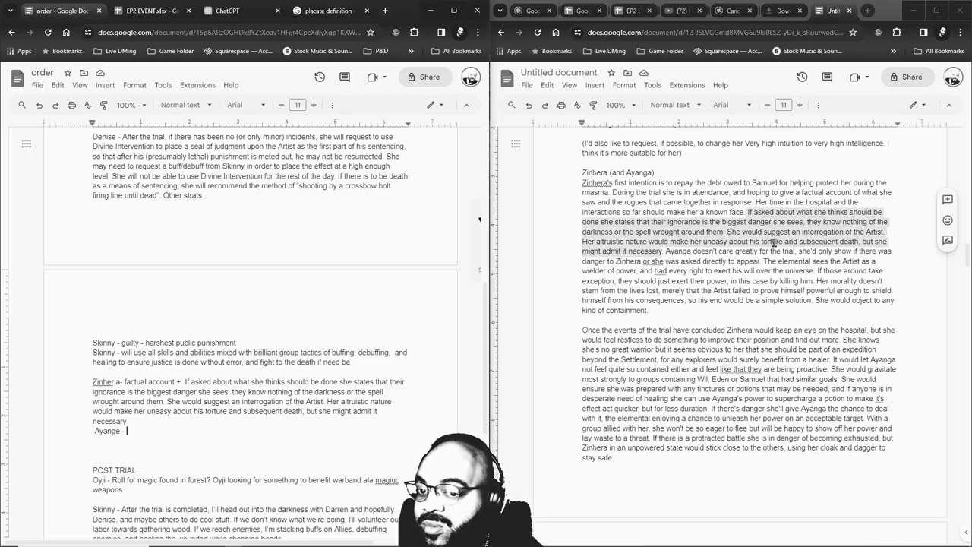
left_click_drag(764, 260, 808, 260)
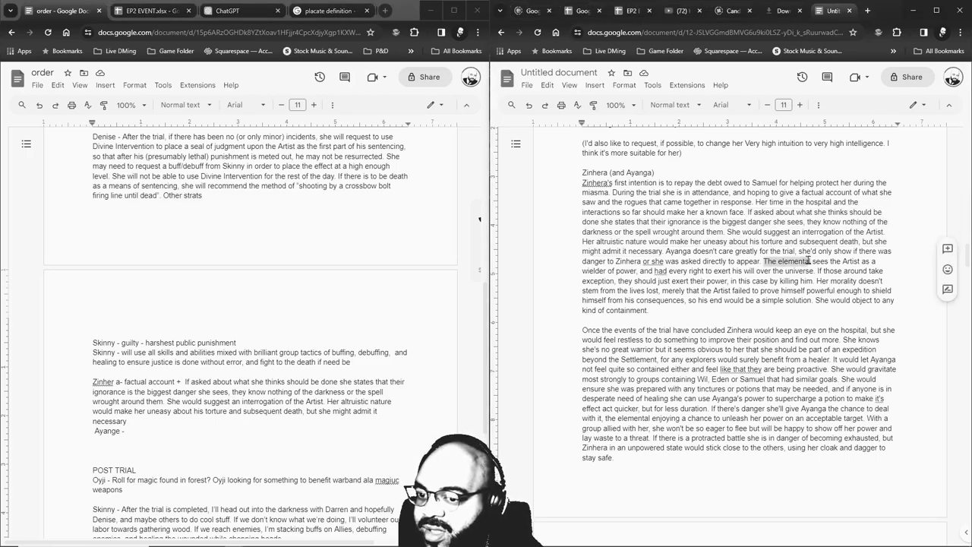
left_click_drag(808, 261, 841, 305)
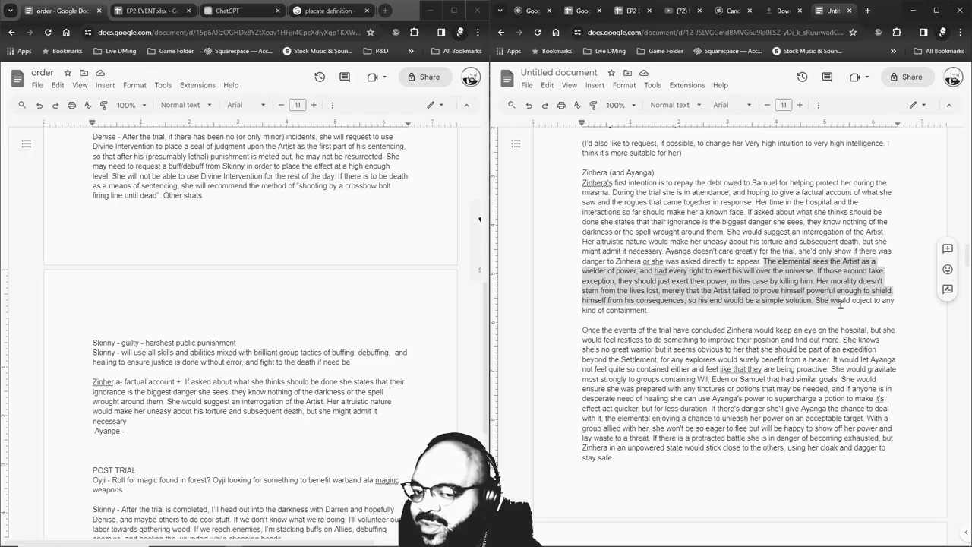
left_click_drag(840, 304, 686, 310)
right_click(685, 310)
left_click(700, 315)
left_click(183, 431)
key("ctrl+v")
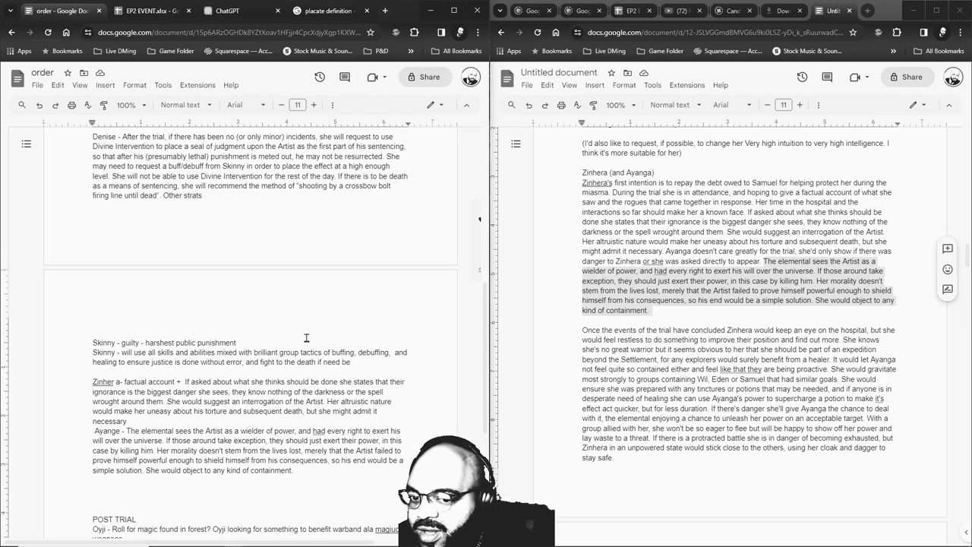
Add the line 'Zinhera- wants to help hospital, travel with Wil North' below Eden's entry.
scroll(308, 334, "up", 5)
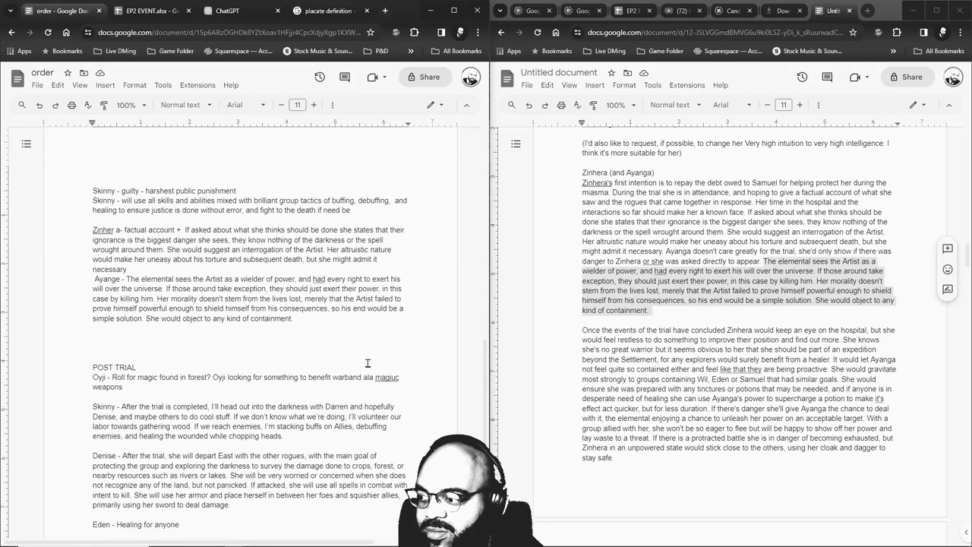
left_click(319, 313)
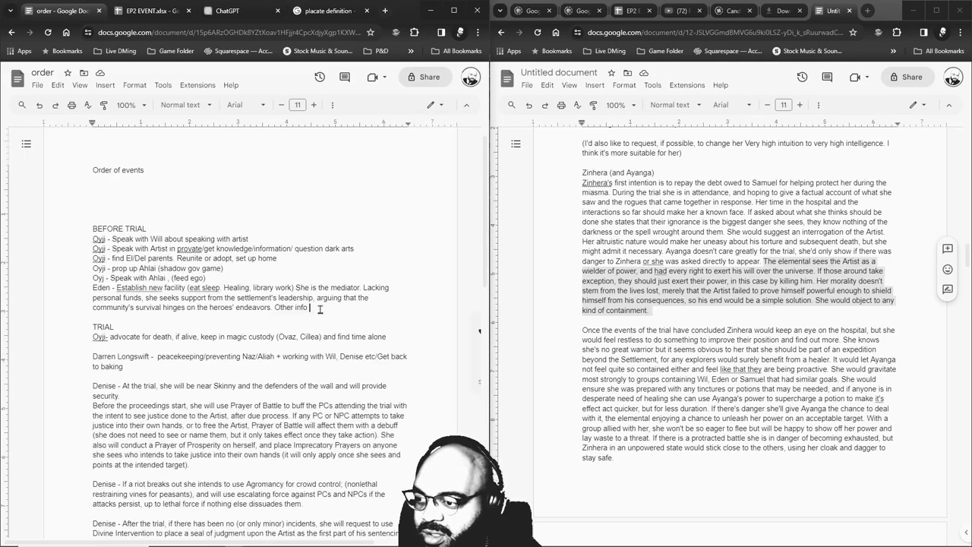
key("Return")
type("Zinhera- wants to h")
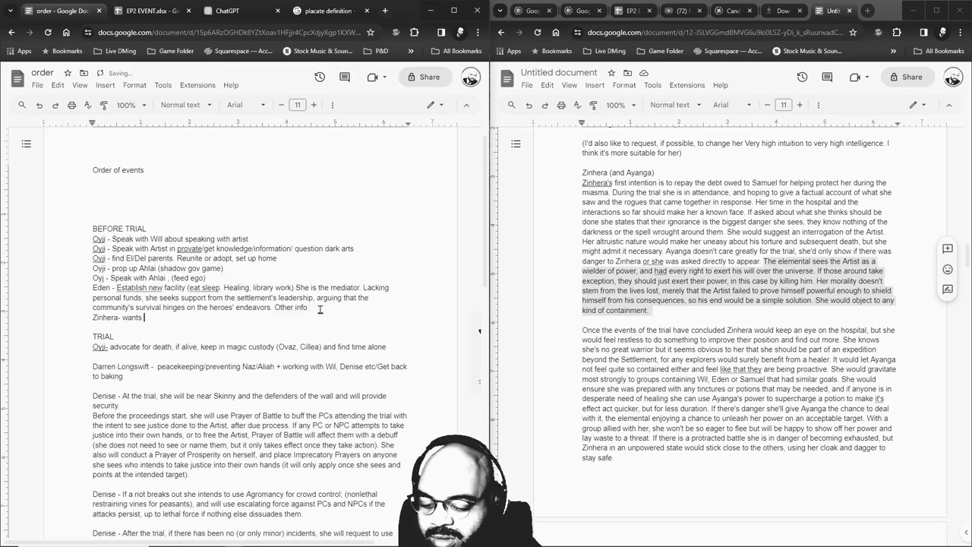
type("elp hospital")
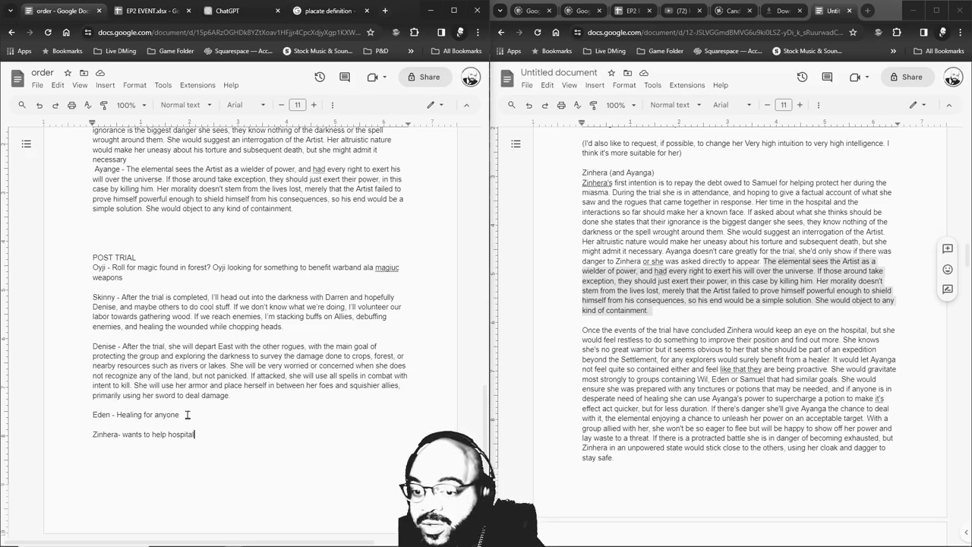
type(", travel w")
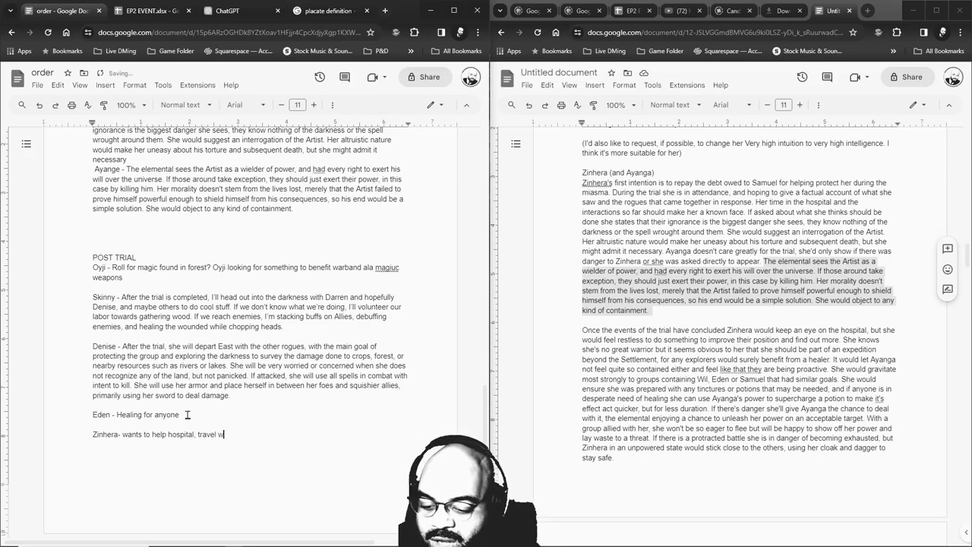
type("ith Wil North")
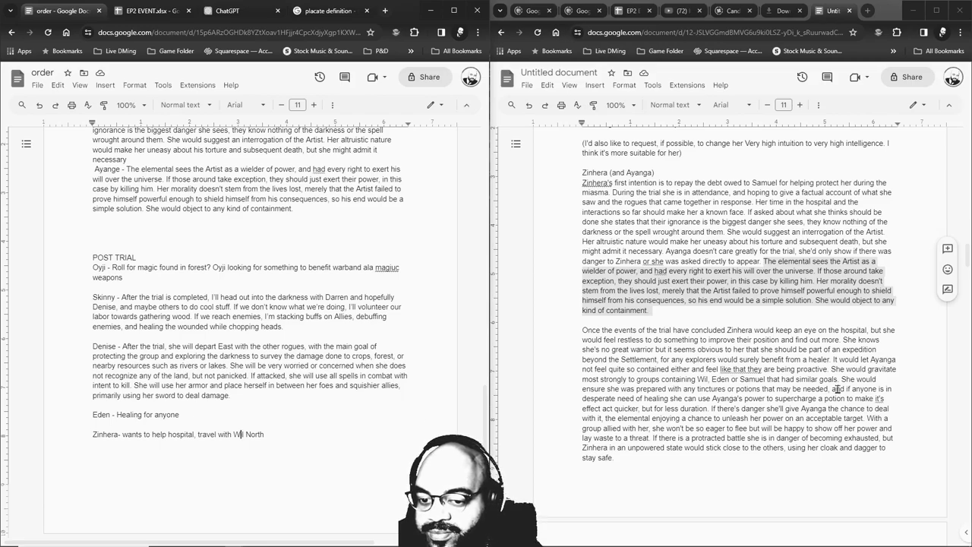
Paste the tinctures-and-potions sentence from the notes, in parentheses, after 'Wil North'.
left_click_drag(842, 379, 707, 408)
key("ctrl+c")
left_click(266, 433)
type("(")
key("ctrl+v")
type(")")
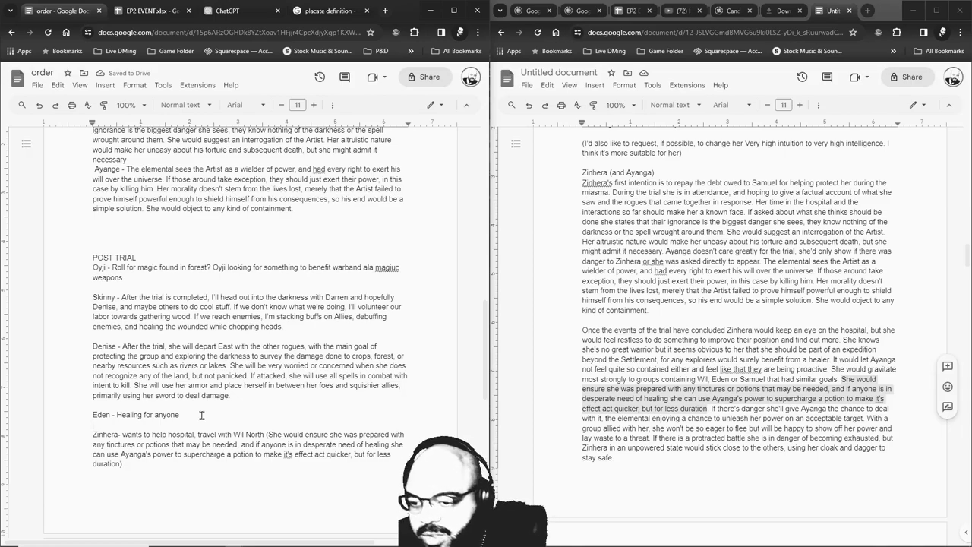
Copy the group-fighting passage ending 'stay safe.' and paste it after 'duration)'.
left_click_drag(863, 419, 718, 455)
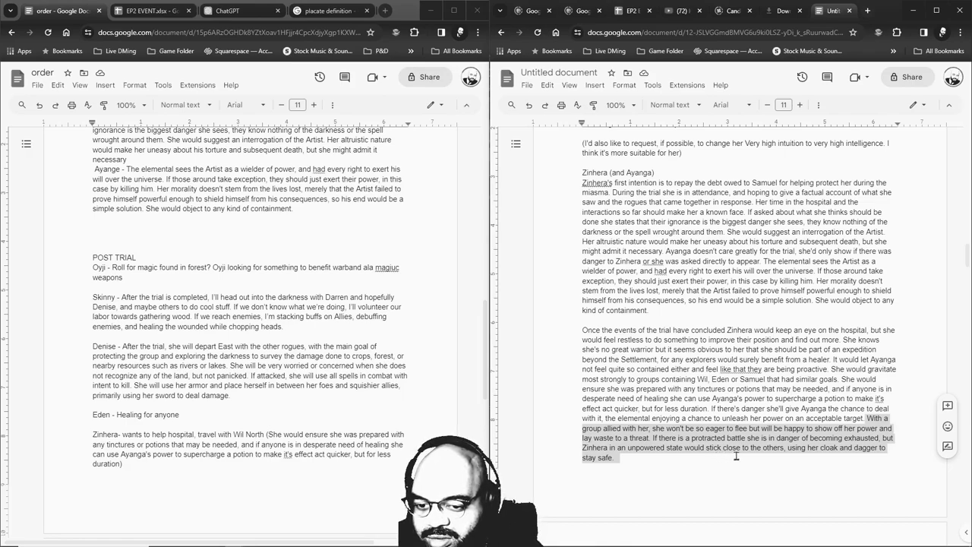
right_click(670, 465)
left_click_drag(670, 465, 872, 417)
right_click(872, 417)
left_click(729, 181)
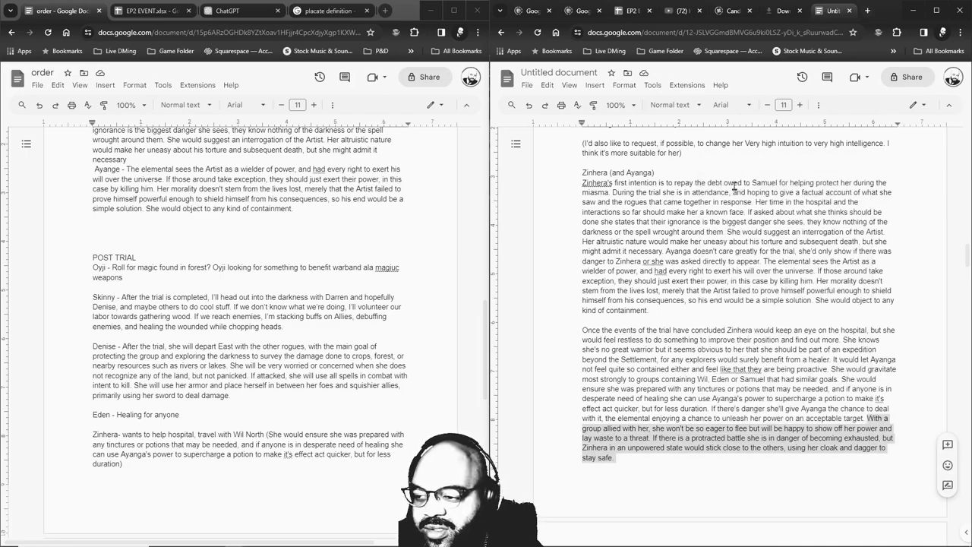
scroll(161, 455, "down", 3)
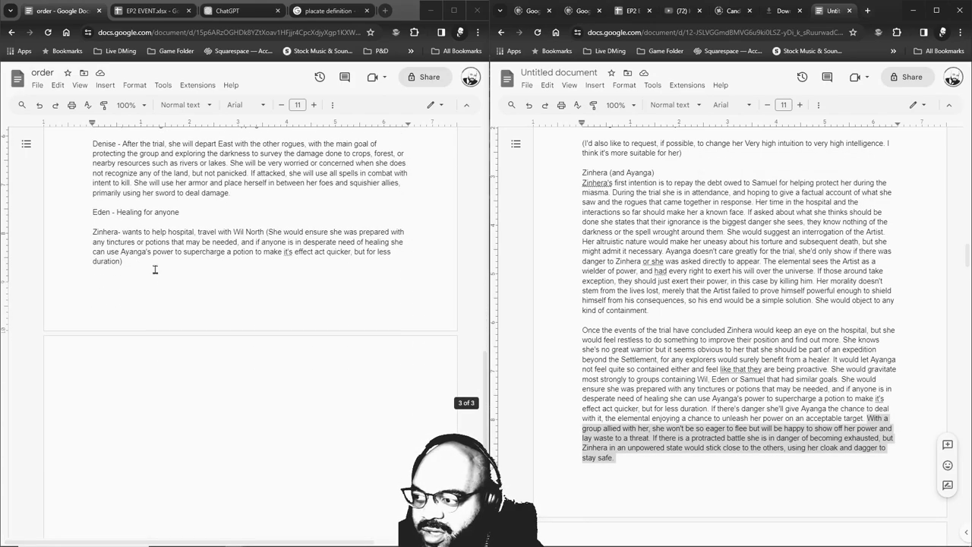
left_click(155, 269)
left_click(143, 261)
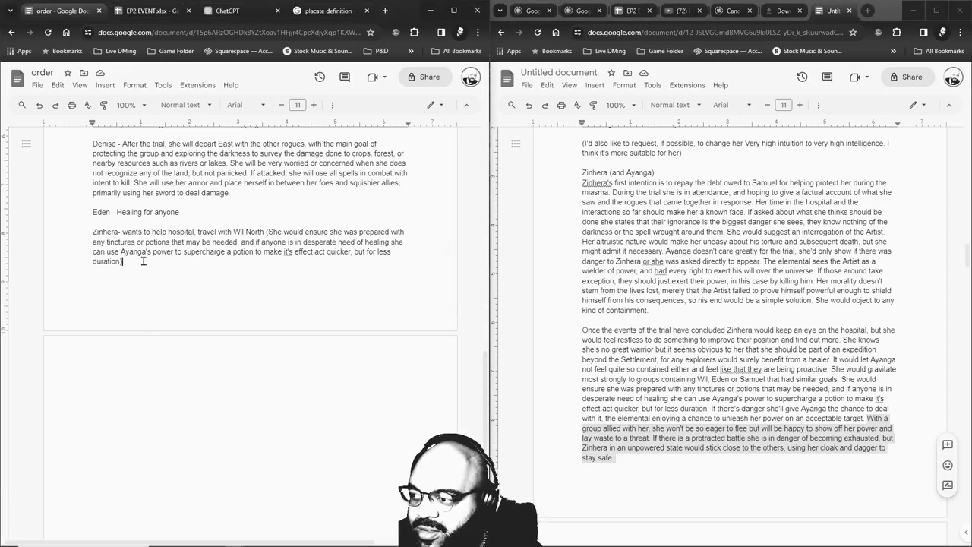
key("ctrl+v")
Undo the last change and start a new 'Zinhera-' line below her POST TRIAL text.
scroll(718, 315, "down", 4)
scroll(718, 315, "down", 1)
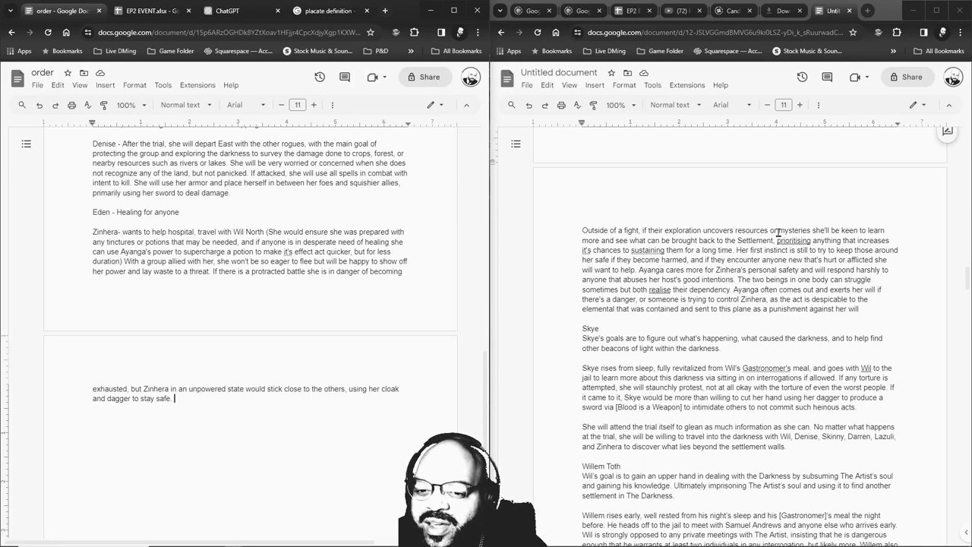
key("ctrl+z")
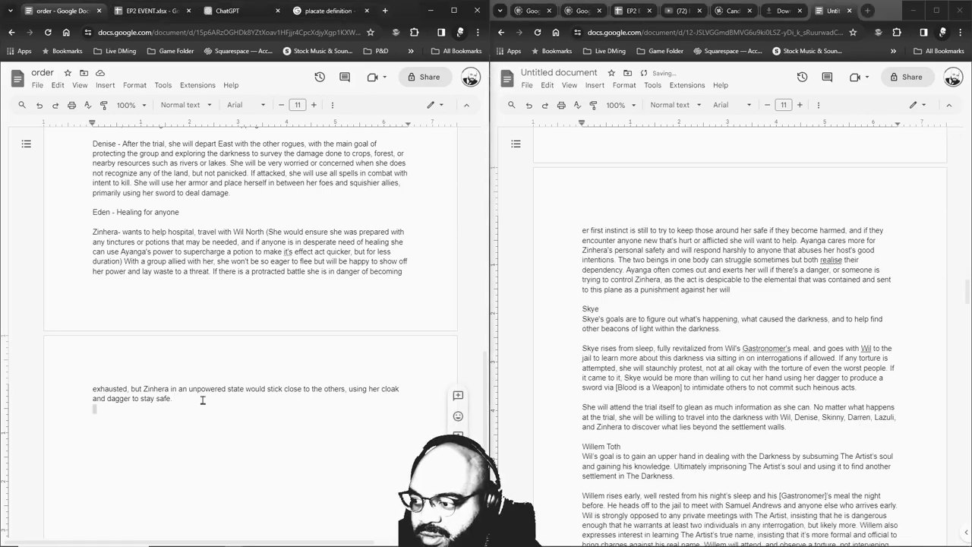
key("Return")
type("Zinhera-")
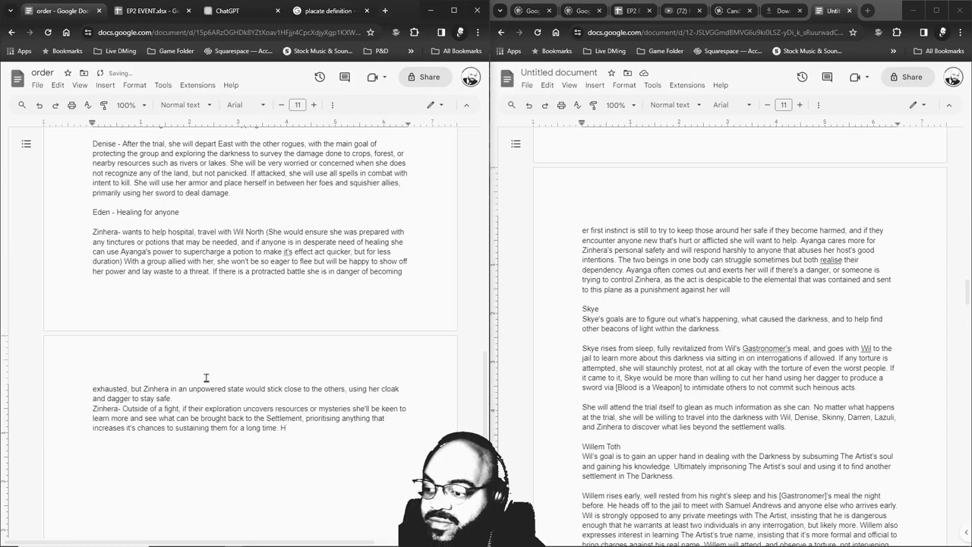
key("BackSpace")
scroll(810, 337, "down", 3)
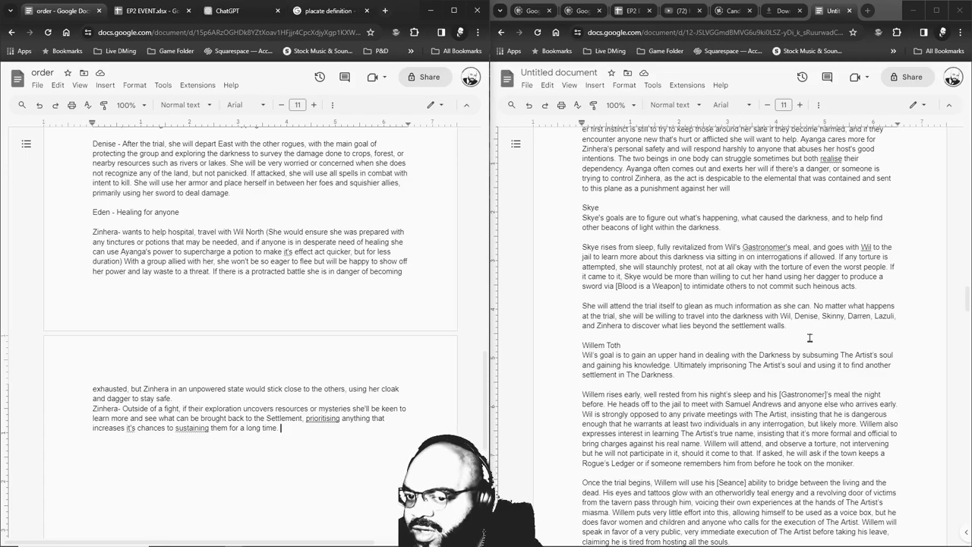
Add 'Skye- Rises from sleep thanks to Wil meal' under Zinhera's BEFORE TRIAL entry.
left_click(238, 336)
type("Skye- Rises")
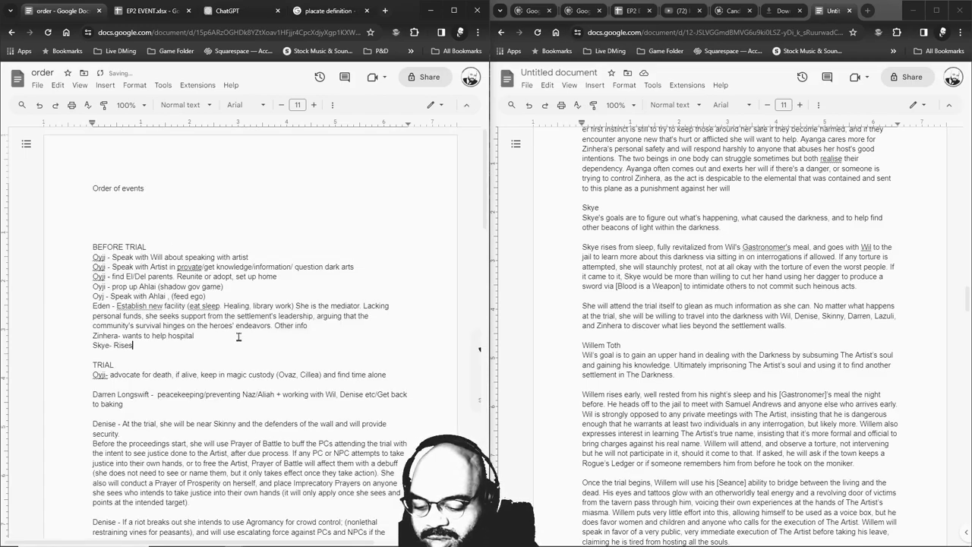
type(" from sleep tha")
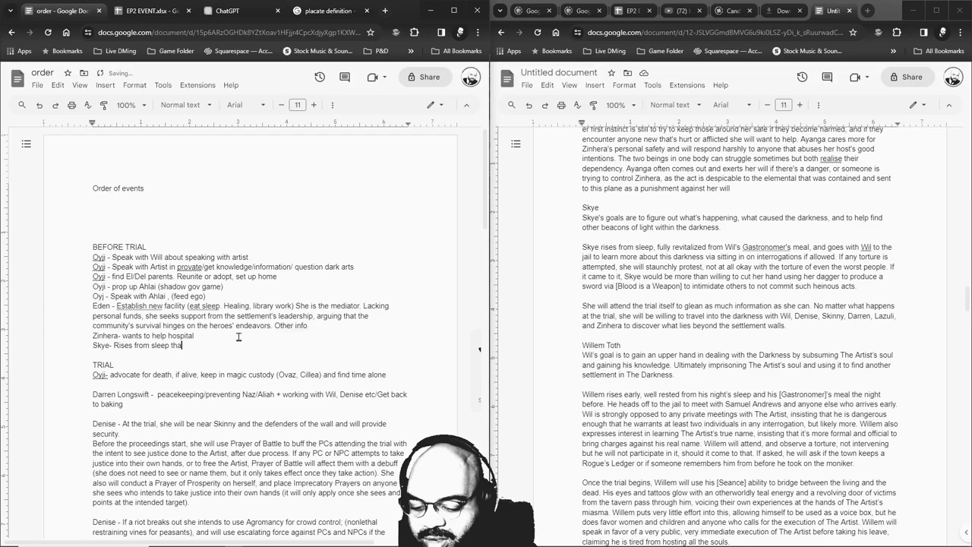
type("nks to Wil means")
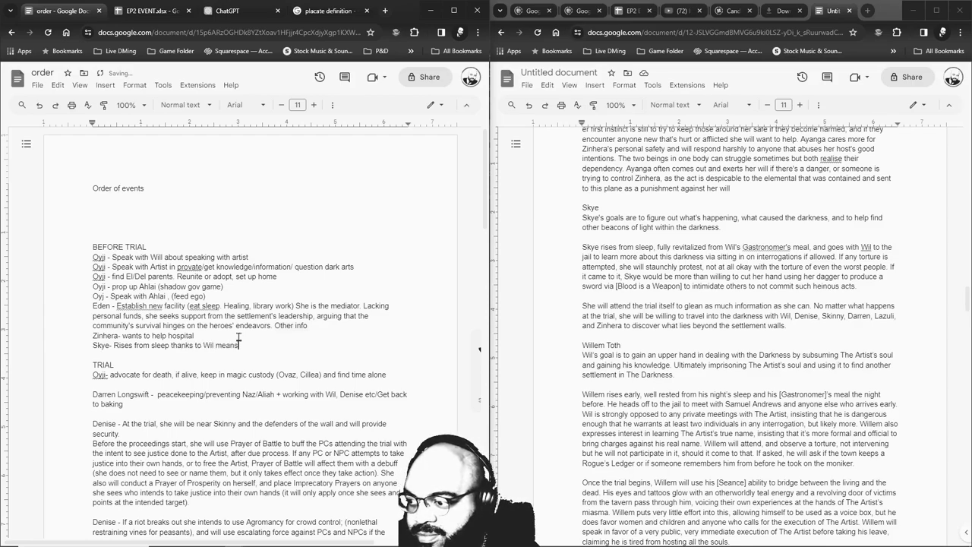
key("BackSpace")
key("BackSpace")
type("l")
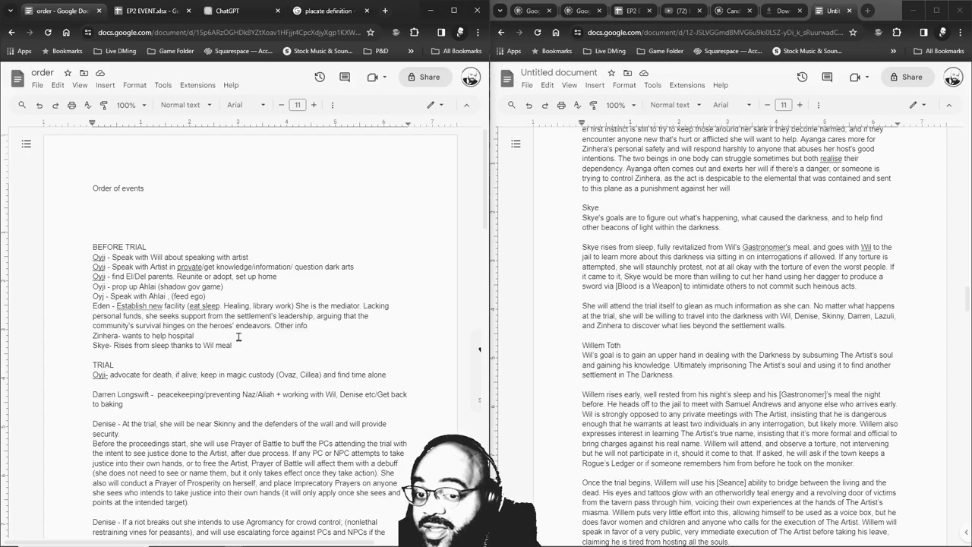
Add a Skye line: sits in on interrogations with Wil, protests torture (even with blood sword).
key("Return")
type("Skye  - sits i")
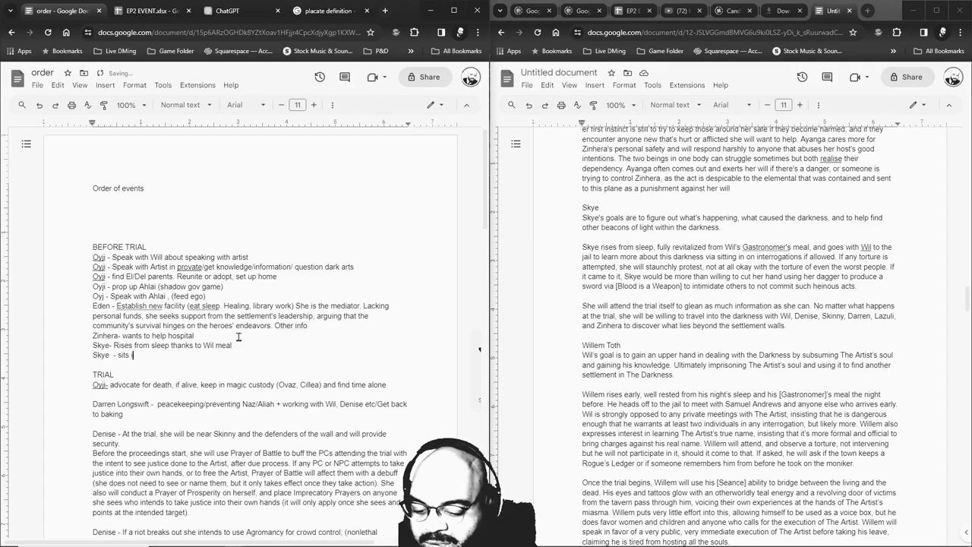
type("n on interrogatioins")
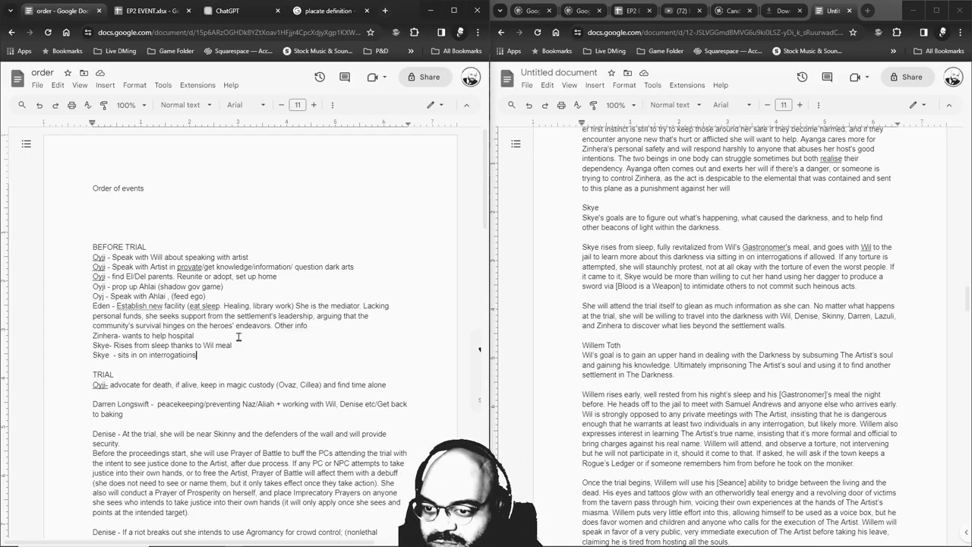
type("with will, protest torture")
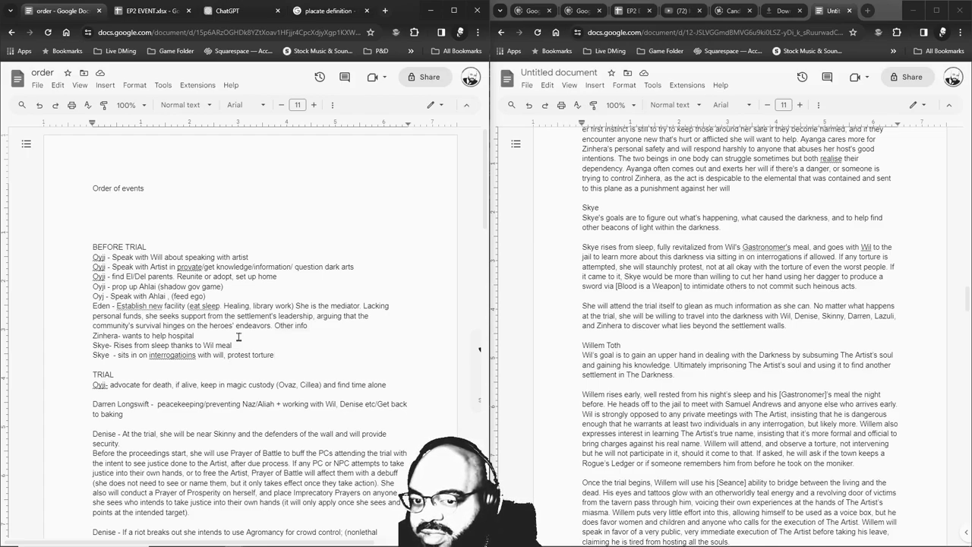
type("(even with blood sword)")
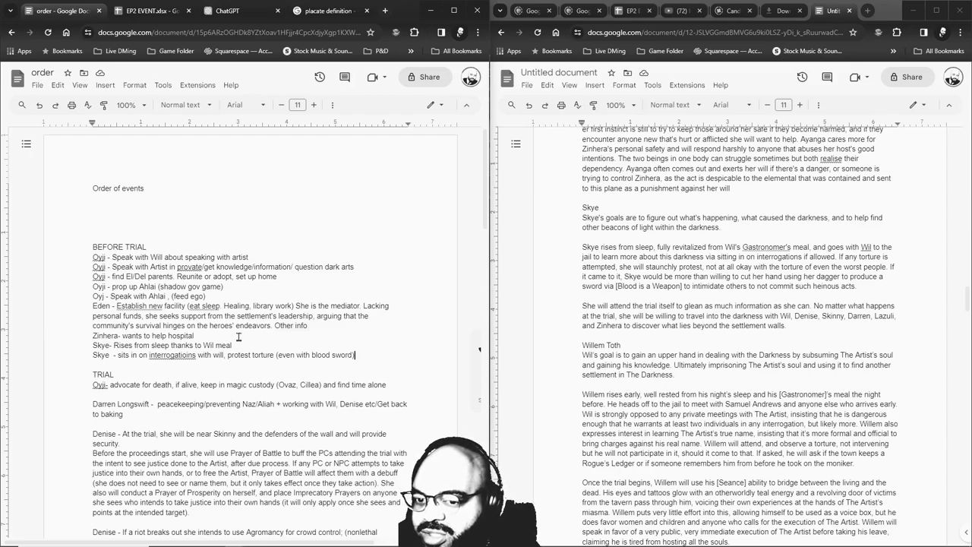
Add 'Skye- glean information' below Denise's trial paragraph.
scroll(239, 337, "down", 1)
left_click(212, 419)
type("Skye- glean information")
key("Return")
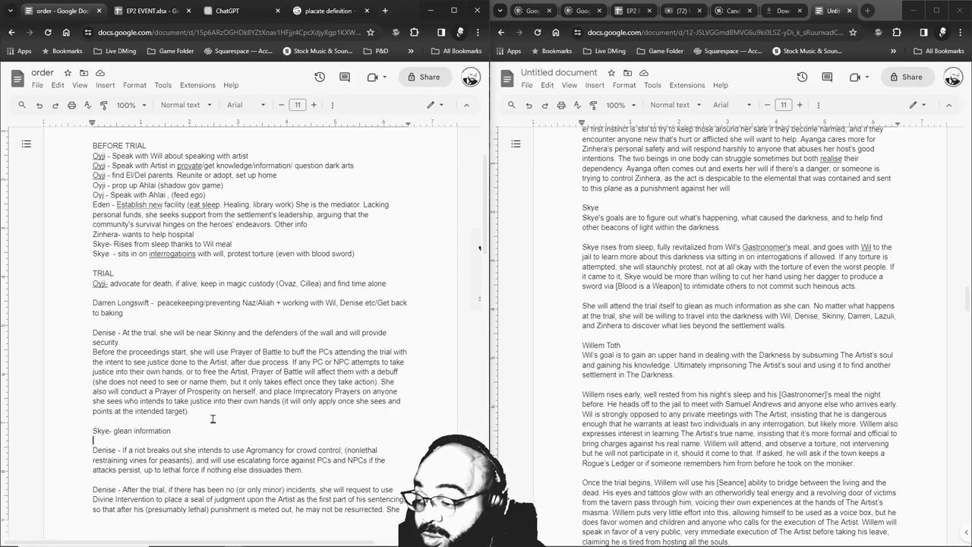
Start a lower line reading 'Skye - travel with Wil to n'.
scroll(228, 403, "down", 1)
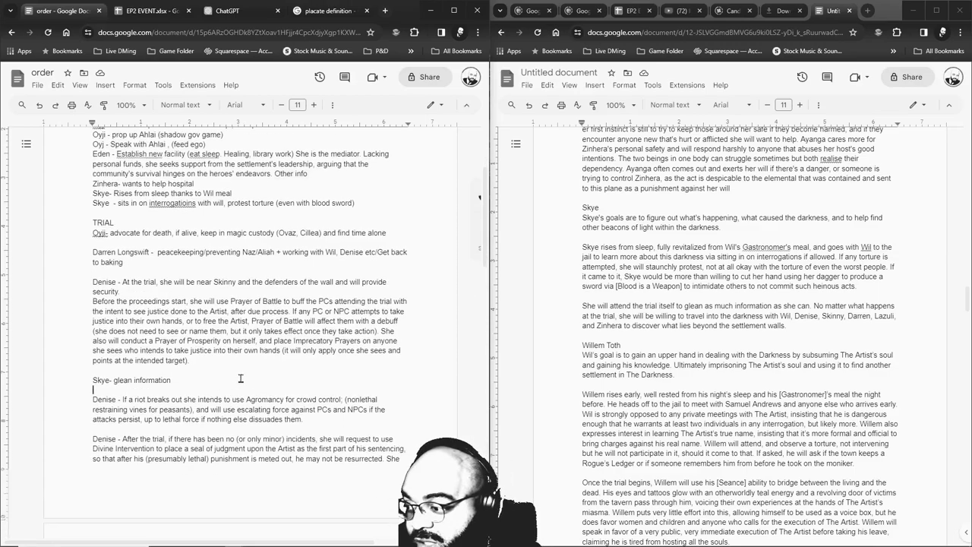
scroll(239, 372, "down", 10)
scroll(236, 356, "down", 8)
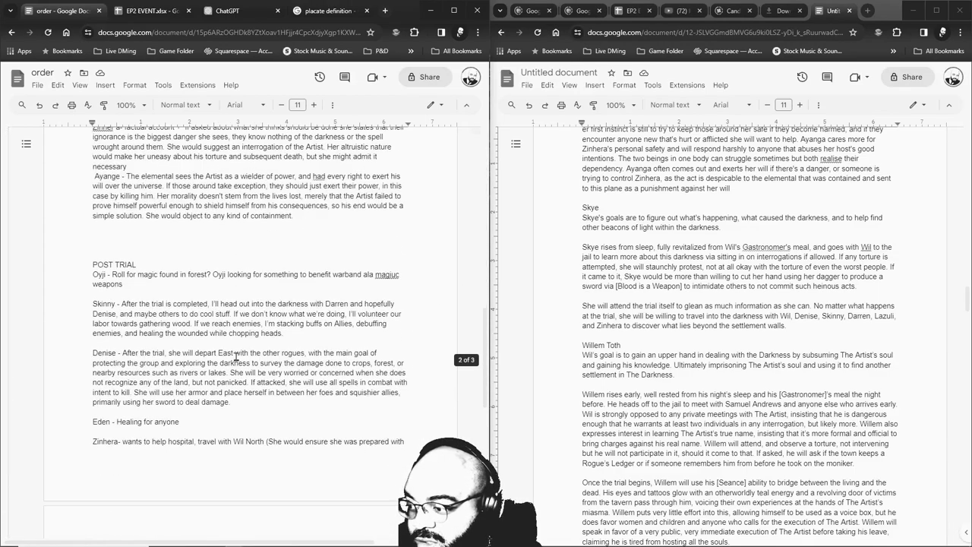
left_click(319, 340)
key("Return")
key("Return")
type("Skye - travel with Wil to n")
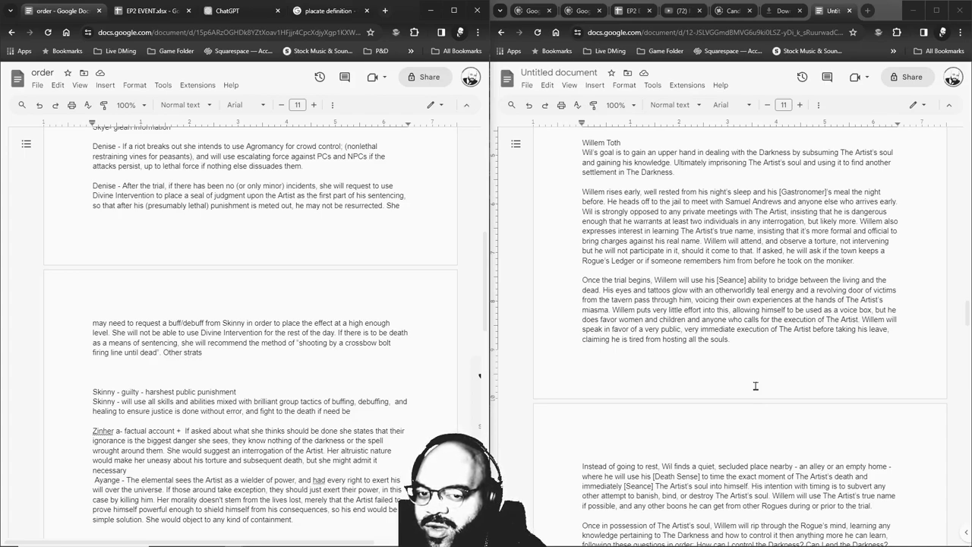
Add Wil lines: meets early arrivals; strongly opposed to solo meetings with artist, seeks true name.
type("Wil - mee")
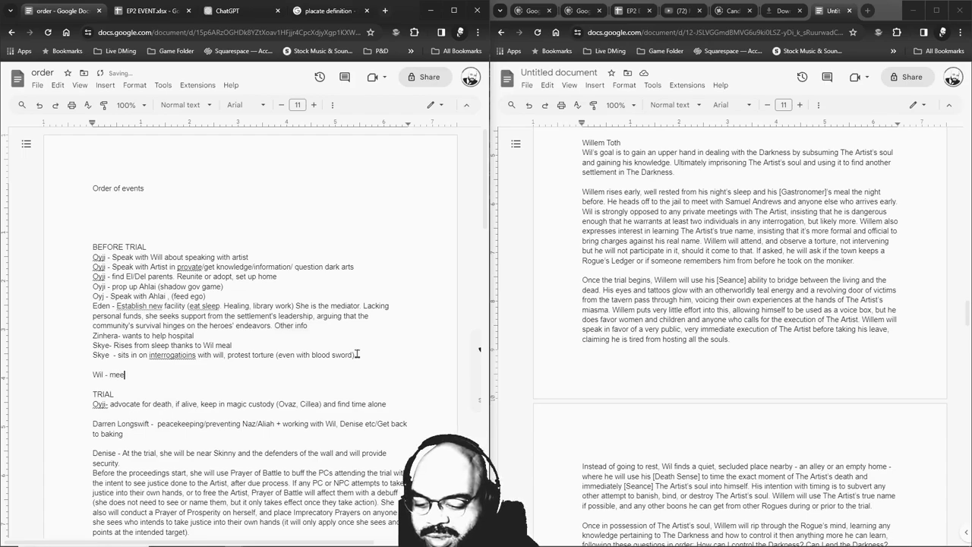
type("ts everyone w")
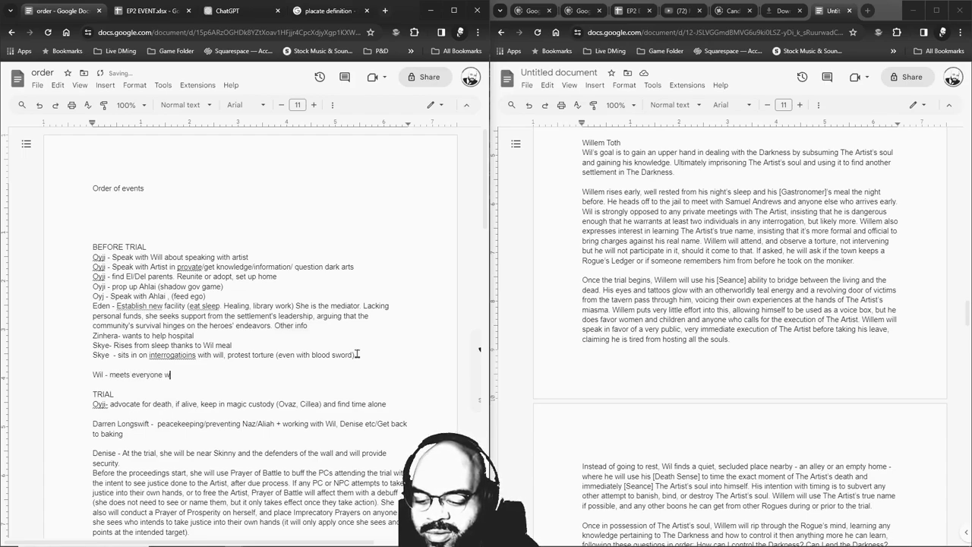
type("ho arrives ea")
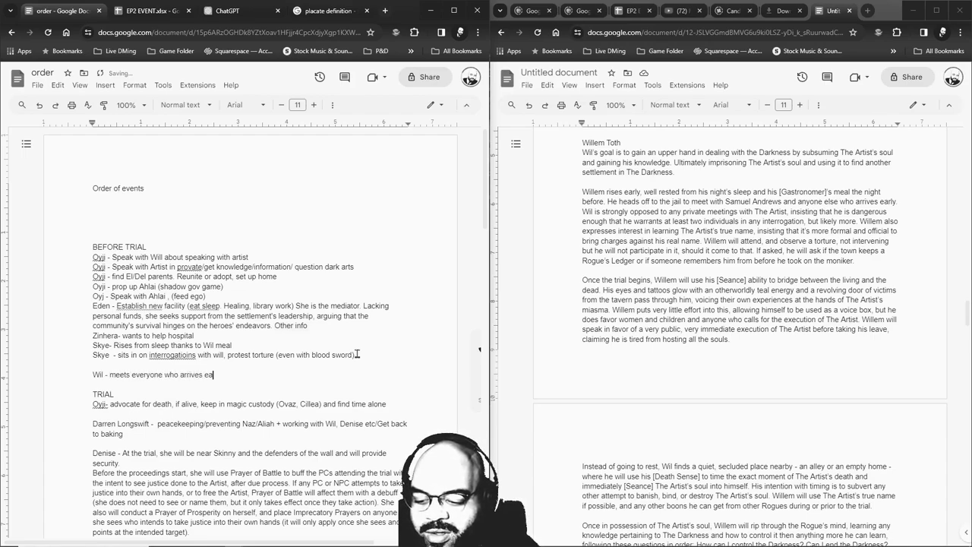
type("rly")
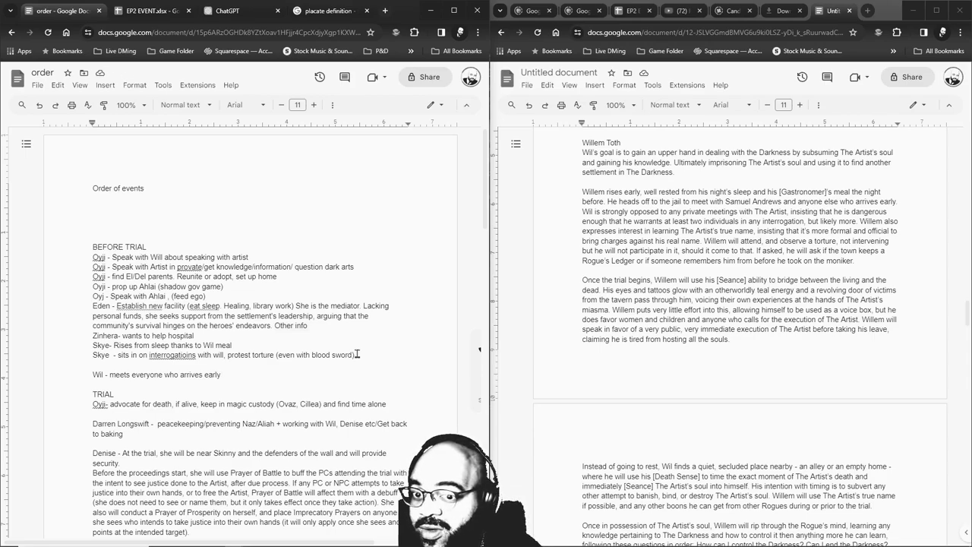
key("Return")
type("Wil - strongly op")
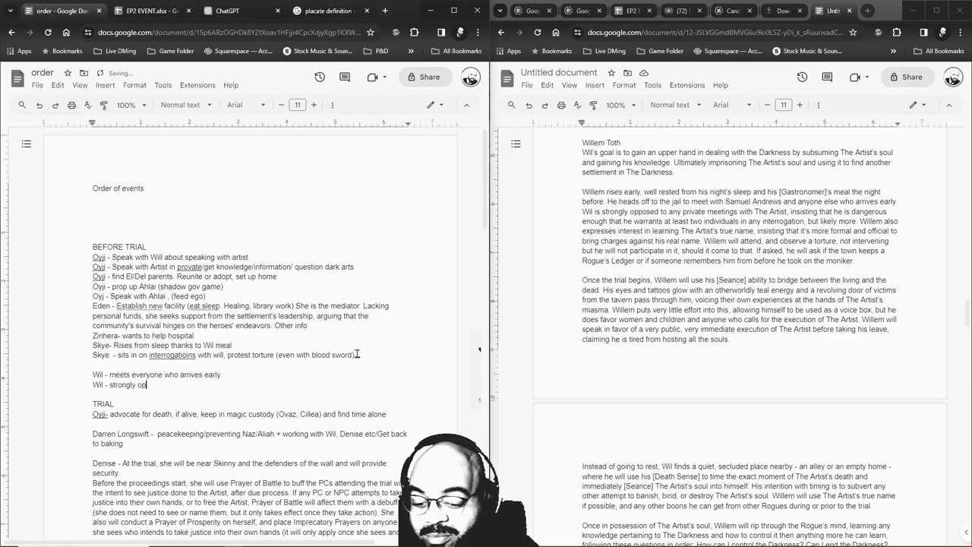
type("posed to meet")
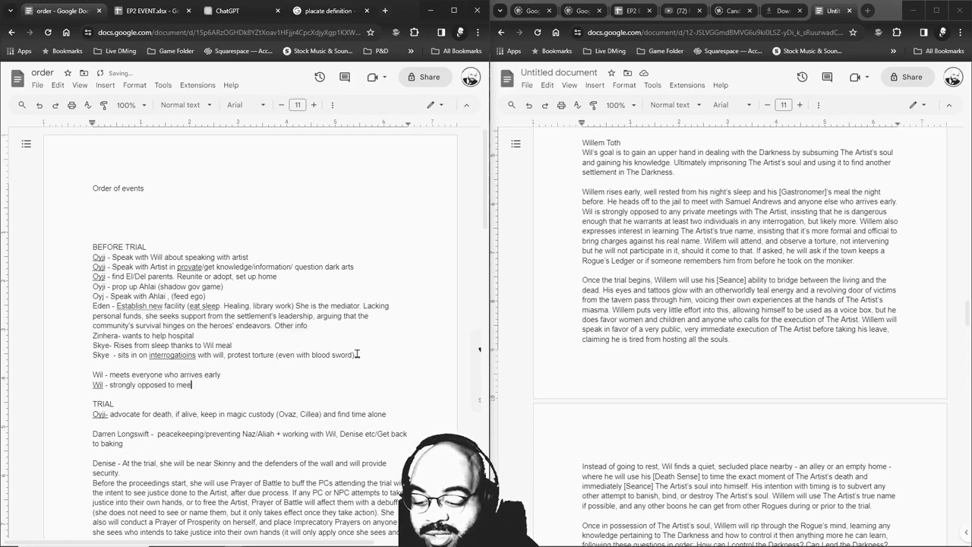
key("BackSpace")
key("BackSpace")
key("BackSpace")
key("BackSpace")
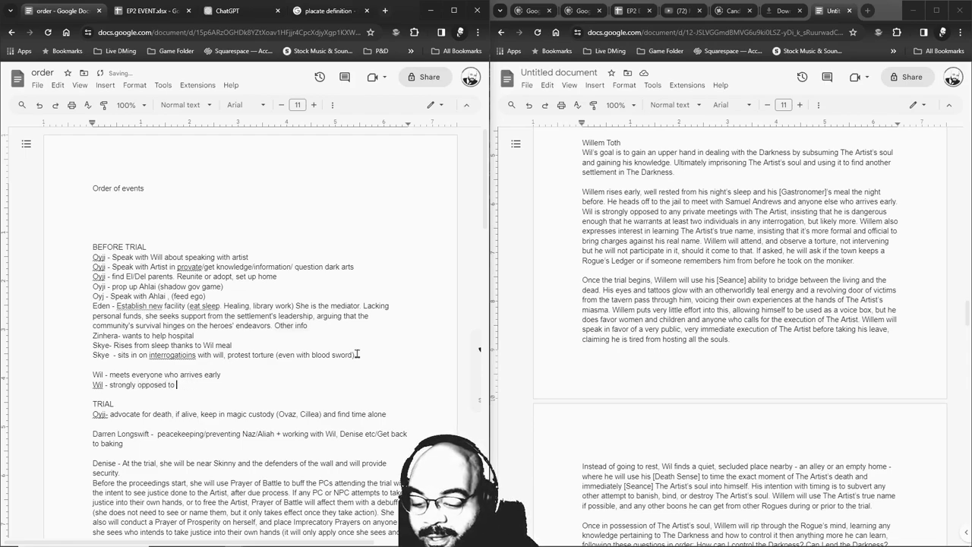
type("private meetings")
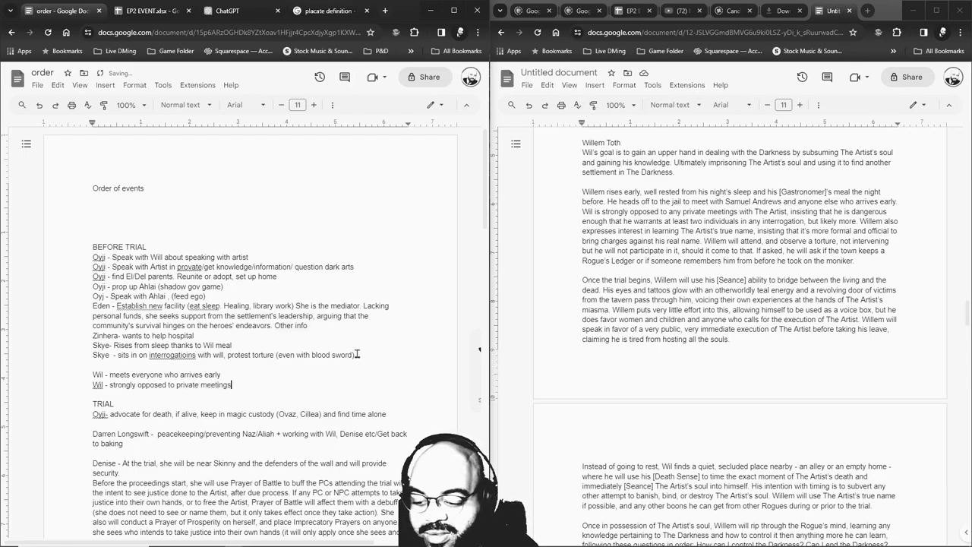
type(" with artist")
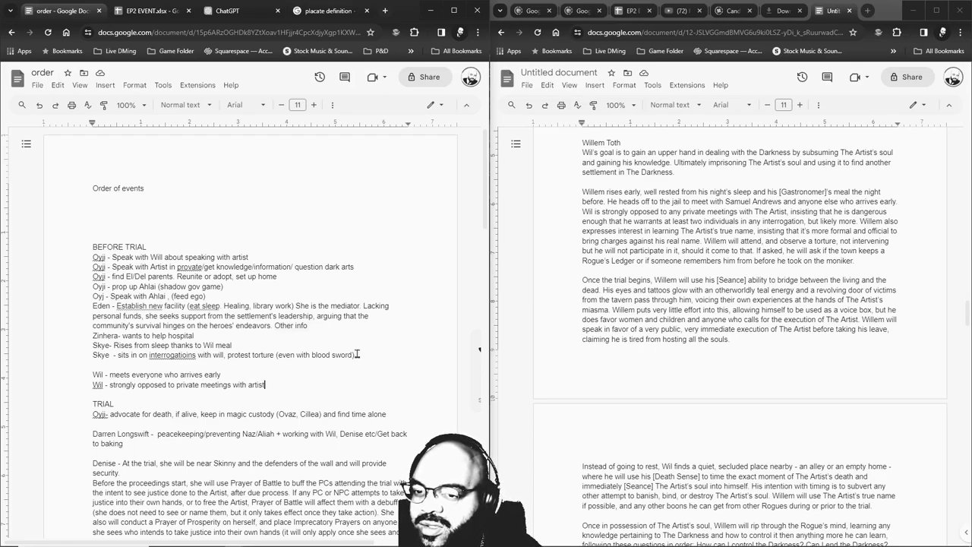
double_click(161, 384)
type("solo")
key("End")
type(", seeks true name")
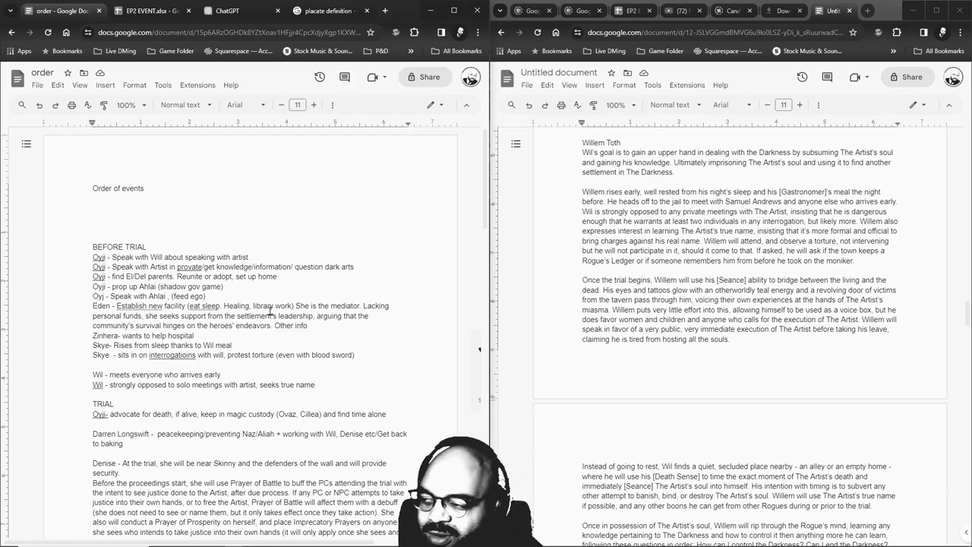
Add 'Oyji - tactics /torture' above Wil's entries and 'Wil - sits in on torture/tactics' below.
key("Up")
key("Up")
type("Oyji - tactics /torture")
left_click(332, 385)
key("Return")
type("Wil - stts in on torture/tactics")
Change the sits-in line to 'Wil and Skye' and insert blank lines between entry groups.
left_click(106, 395)
type("and Skye")
left_click(92, 374)
key("Return")
left_click(93, 364)
key("Return")
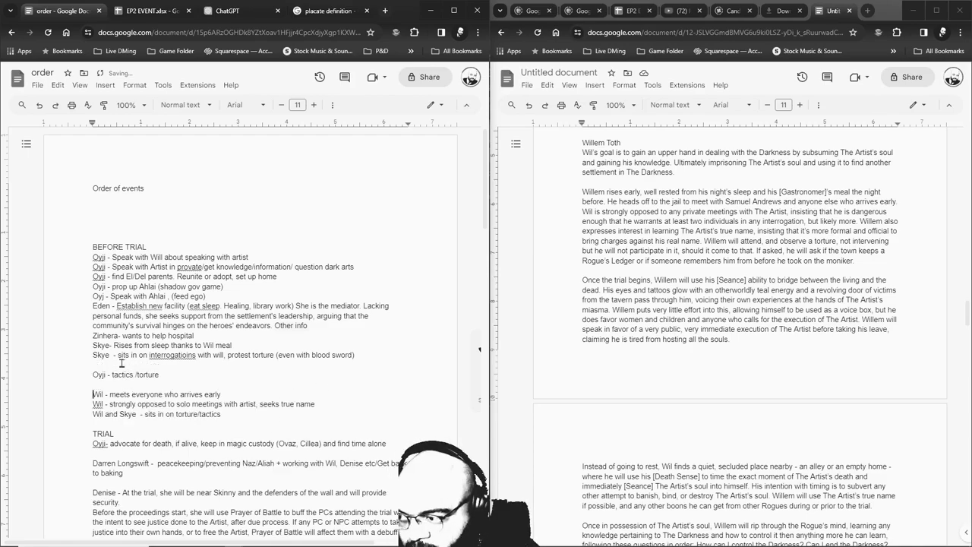
left_click(88, 348)
key("Return")
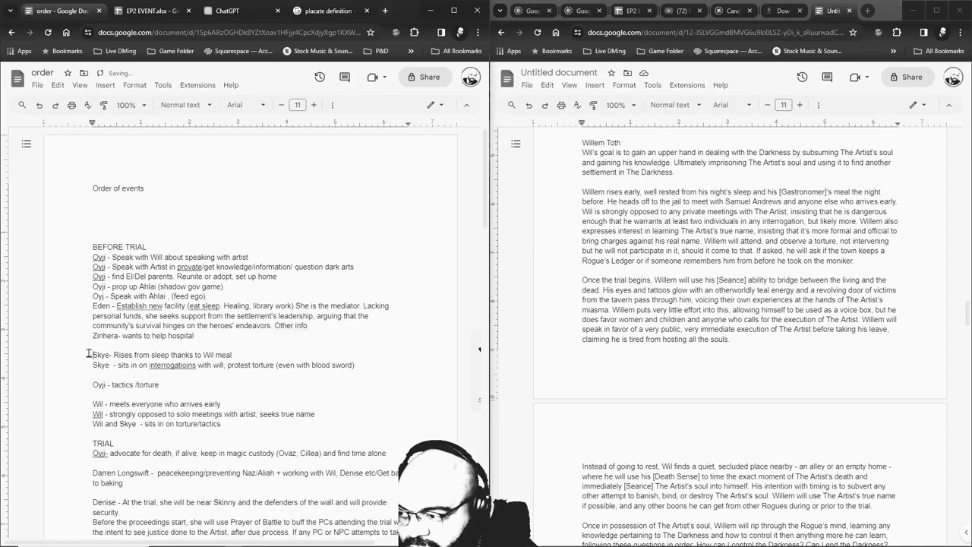
Add '- crafty torture (might need to persuade that it's not torture)' to Oyji's line and '(ledger)' to Wil's.
left_click(170, 385)
type("- crafty tortu")
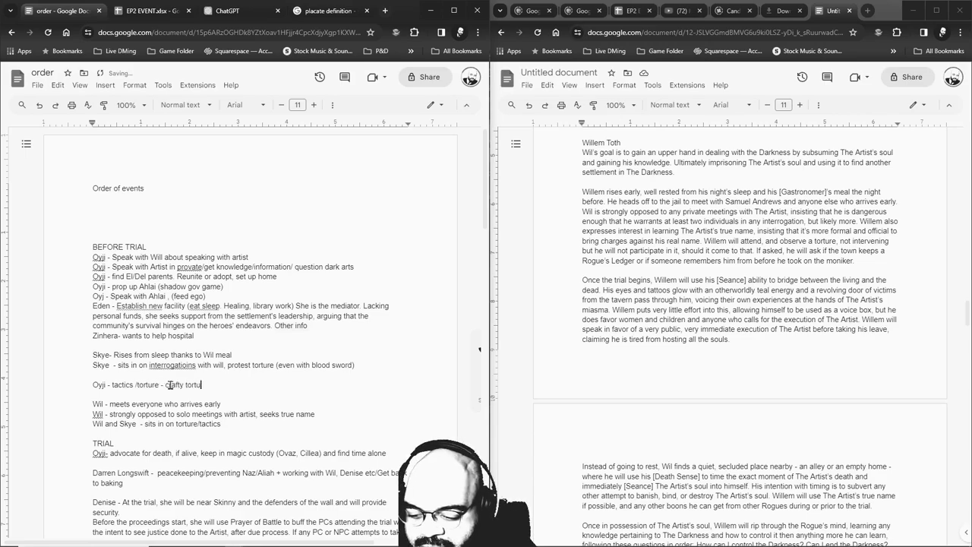
type("re (might need ")
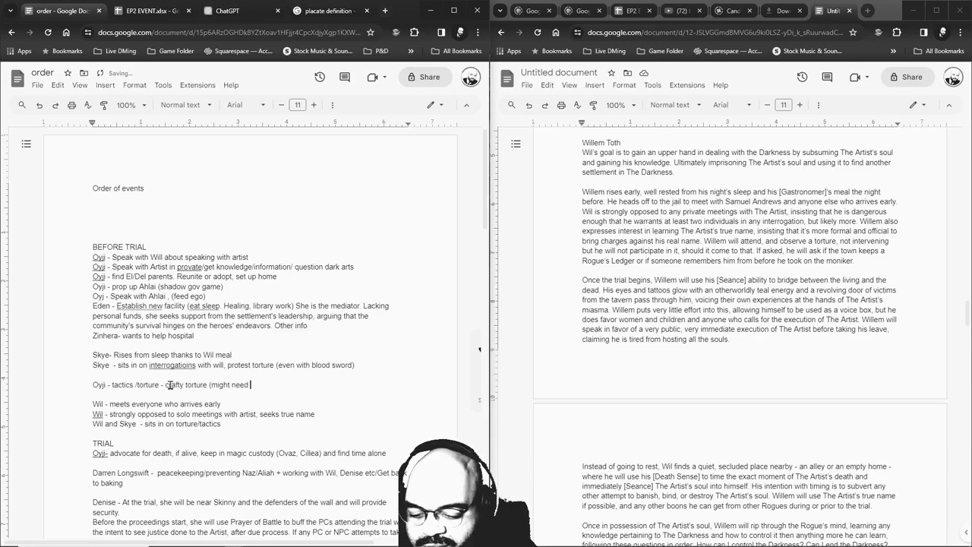
type("to pursuade th")
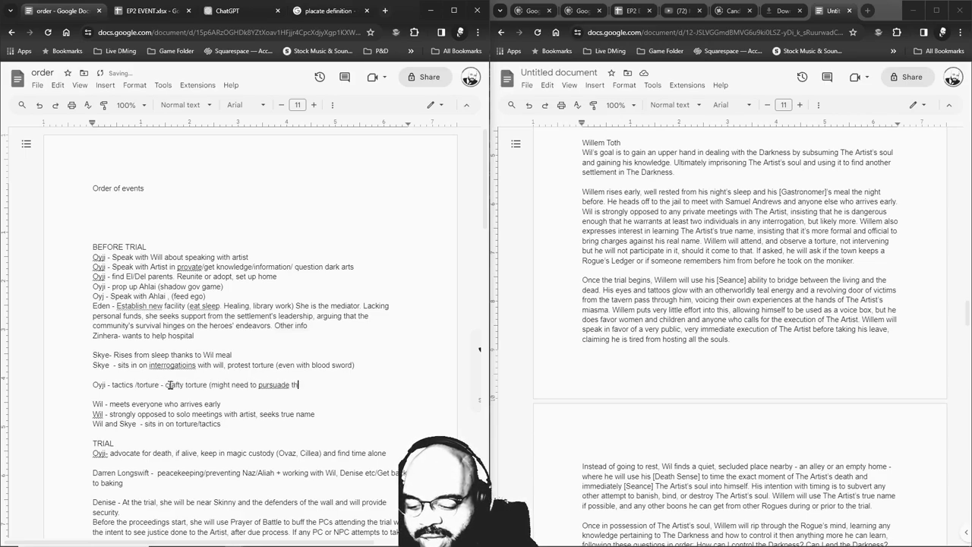
type("at its not ")
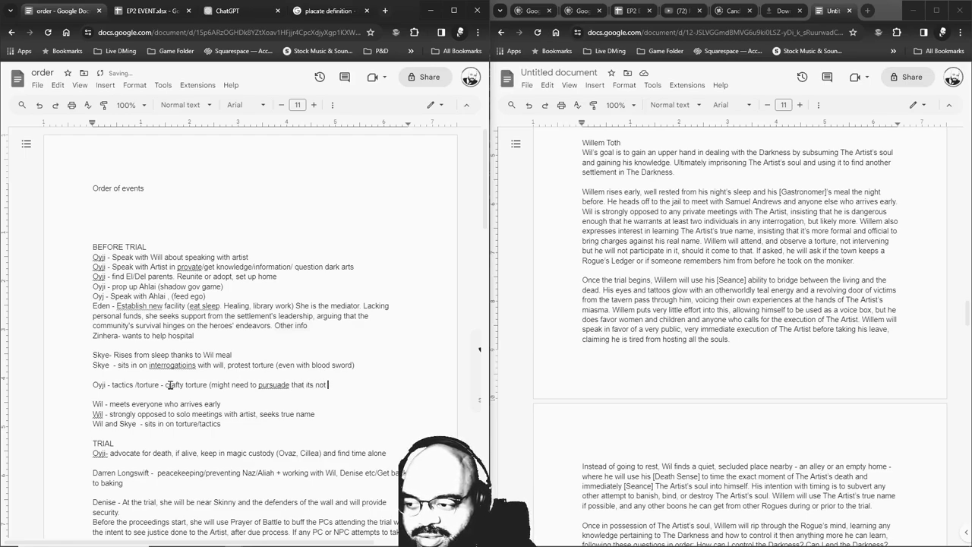
type("to")
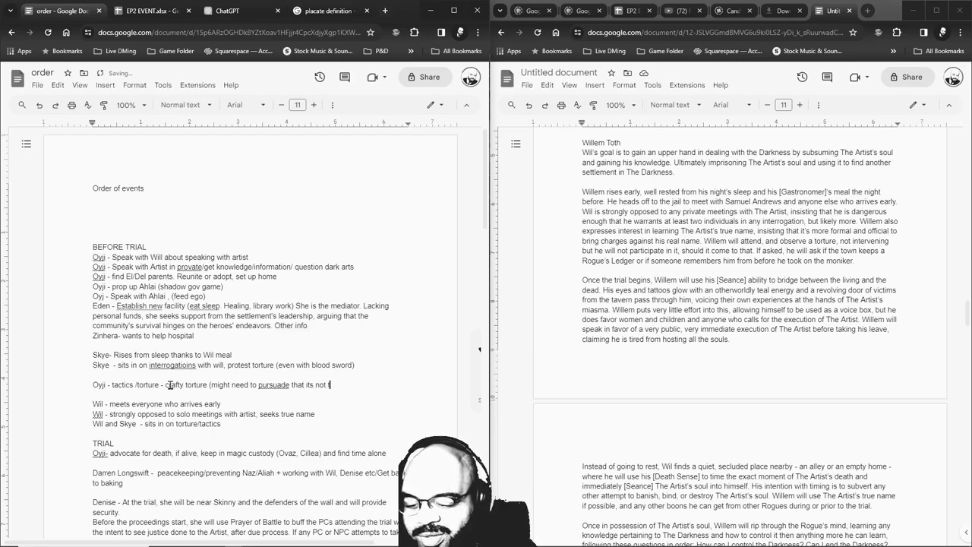
type("rture")
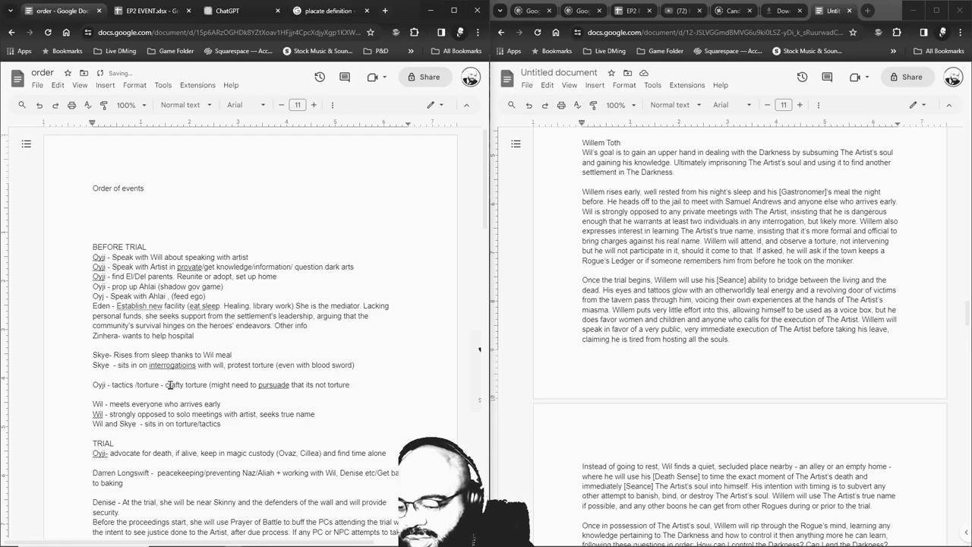
type(")")
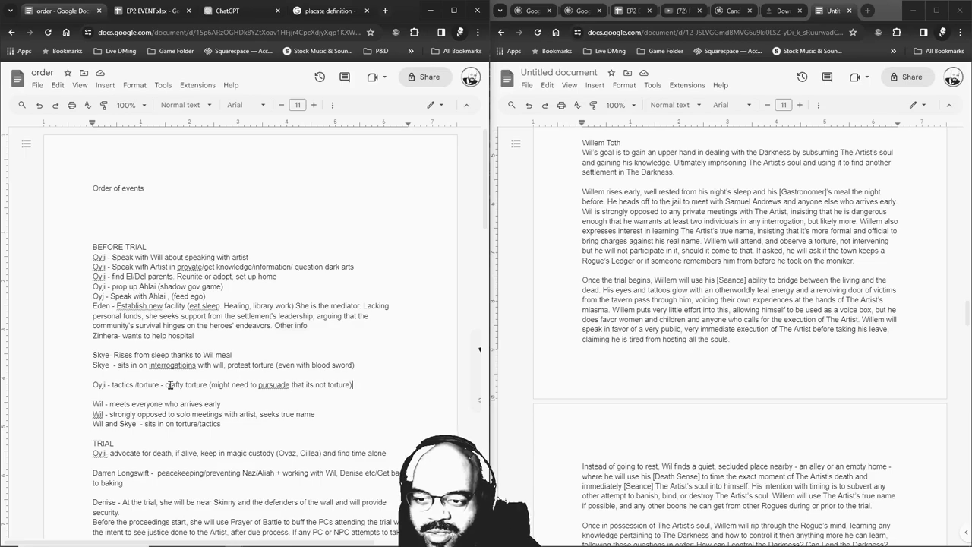
type("(ledger)")
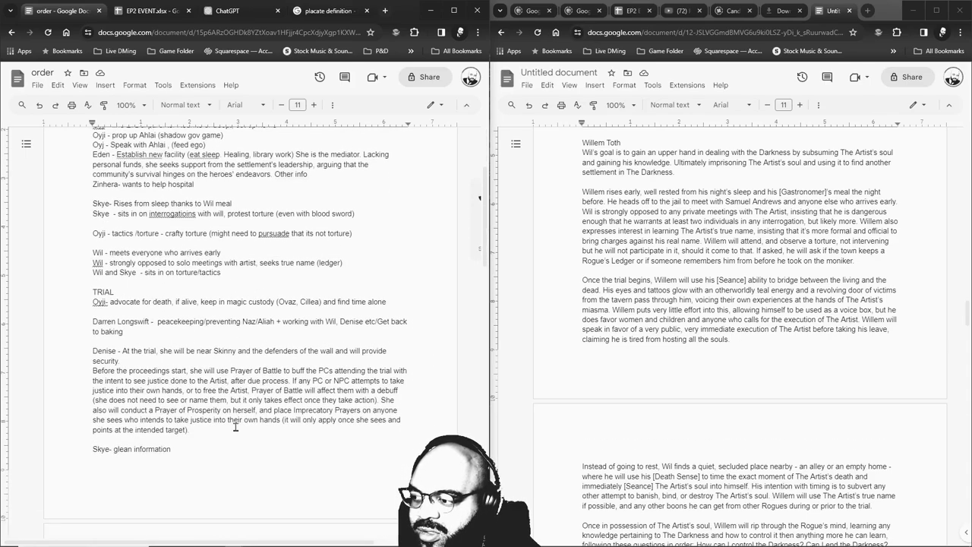
Complete Wil's Seance line: voicing the dead, speaks in favor of the dead for immediate execution.
type("e")
type(", voicing th d")
key("BackSpace")
key("BackSpace")
type("e dead, speaks in favo")
type("r of the dead for ")
type("public")
key("BackSpace")
key("BackSpace")
key("BackSpace")
key("BackSpace")
key("BackSpace")
key("BackSpace")
type("execution")
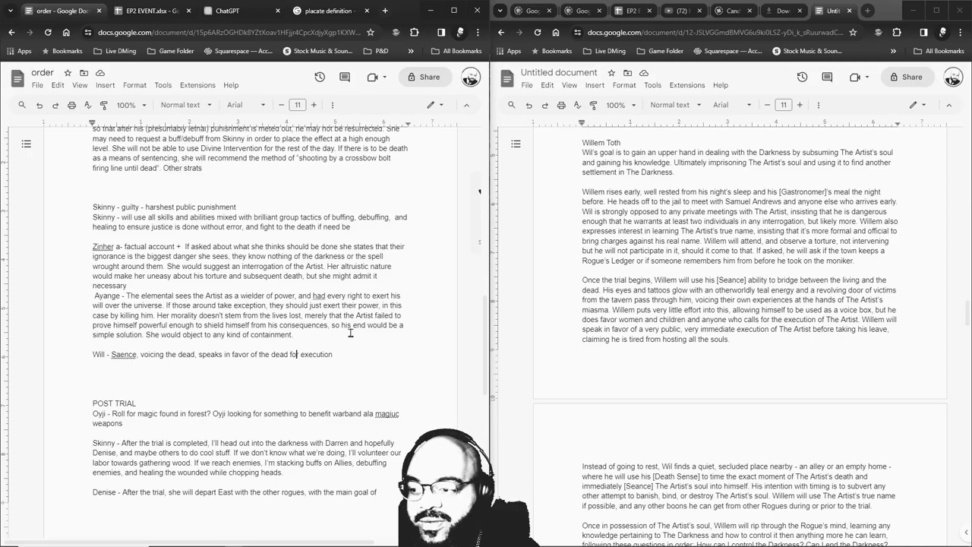
type("r iimediate")
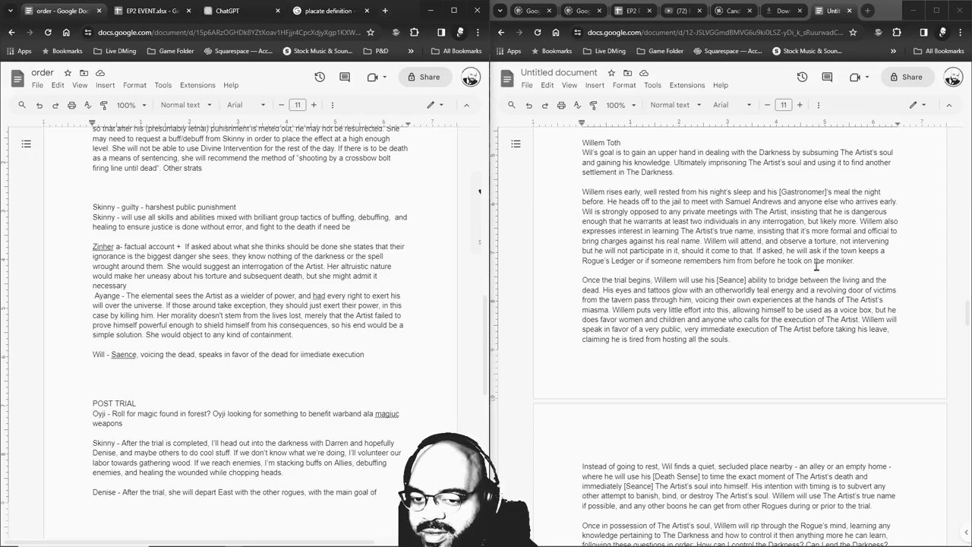
scroll(816, 266, "down", 2)
left_click_drag(813, 177, 710, 283)
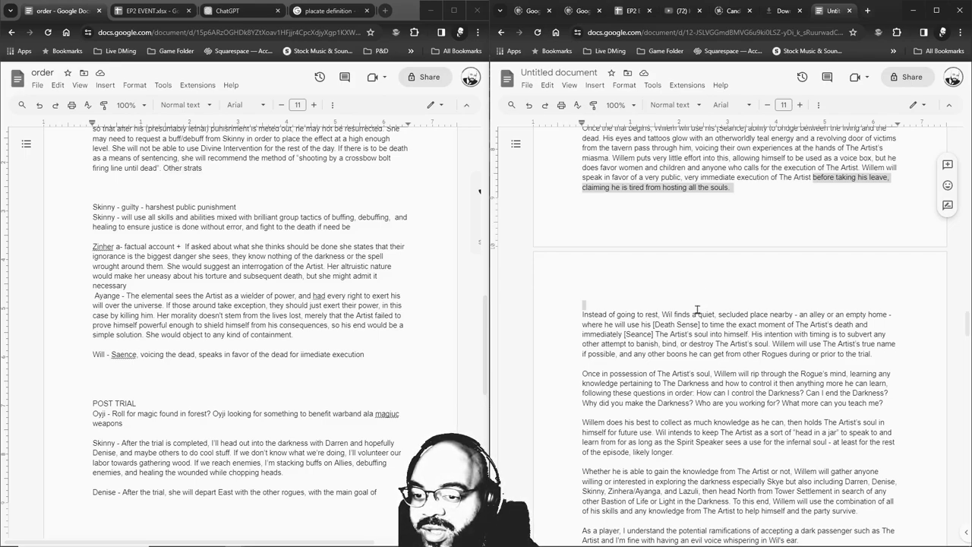
Select Wil's 'Instead of going to rest…' passage through the Seance sentence in the notes doc.
left_click_drag(689, 304, 801, 303)
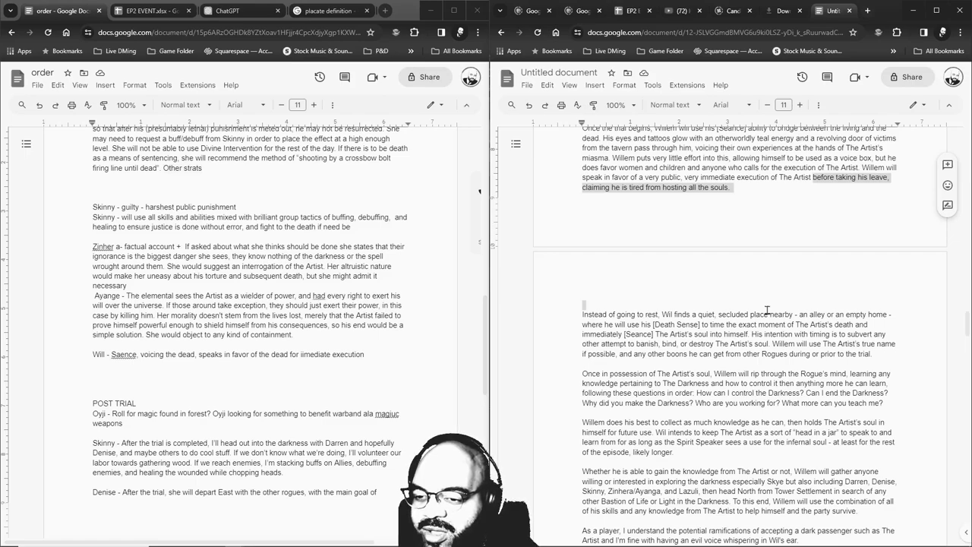
left_click(767, 312, "shift")
left_click_drag(767, 313, 761, 336)
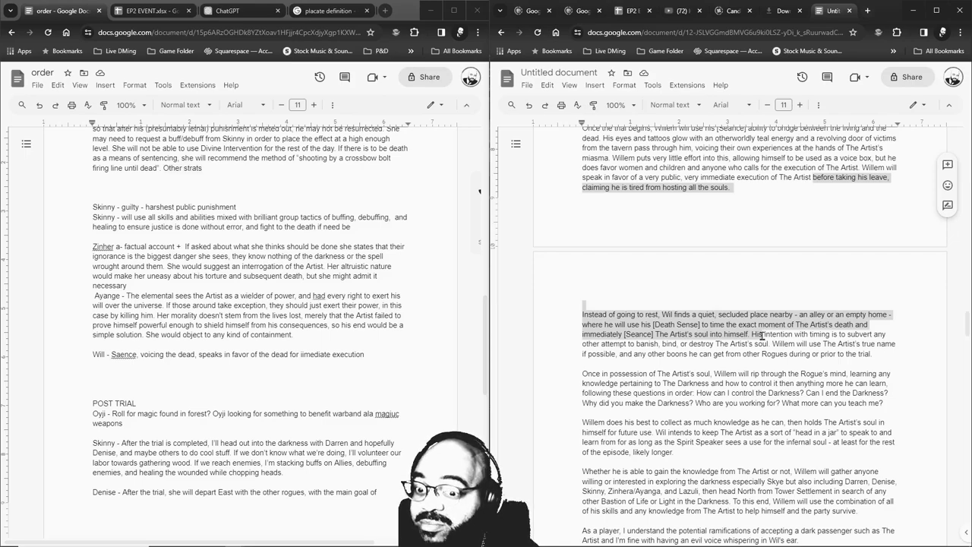
mouse_move(761, 335)
left_mouse_down()
mouse_move(760, 344)
mouse_move(729, 334)
mouse_move(770, 346)
left_mouse_up()
key("ctrl+c")
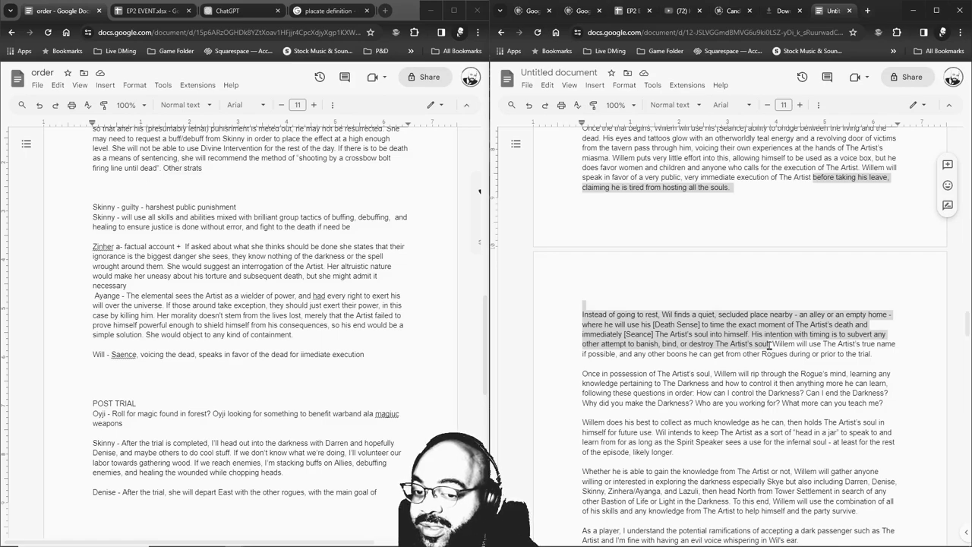
mouse_move(769, 346)
left_mouse_down()
mouse_move(767, 326)
mouse_move(767, 344)
left_mouse_up()
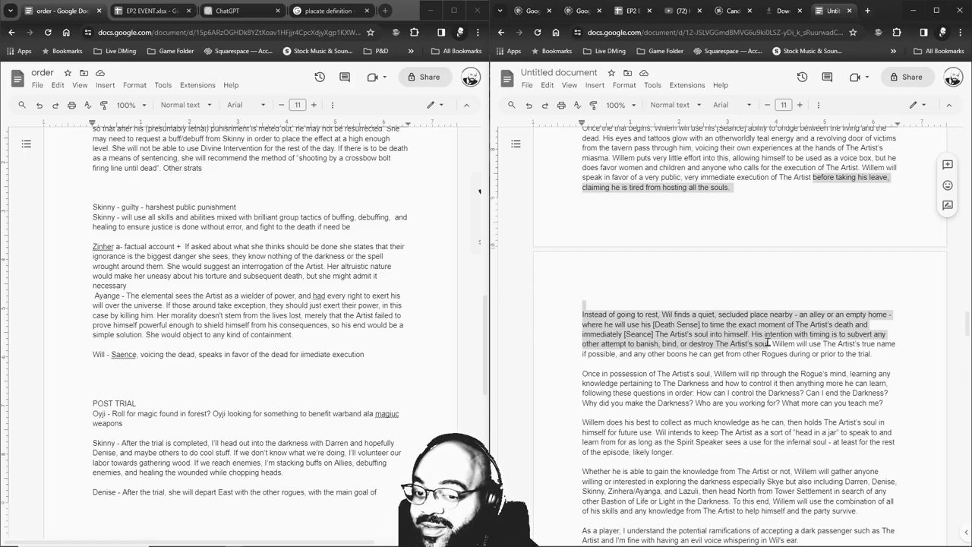
left_click_drag(768, 343, 870, 351)
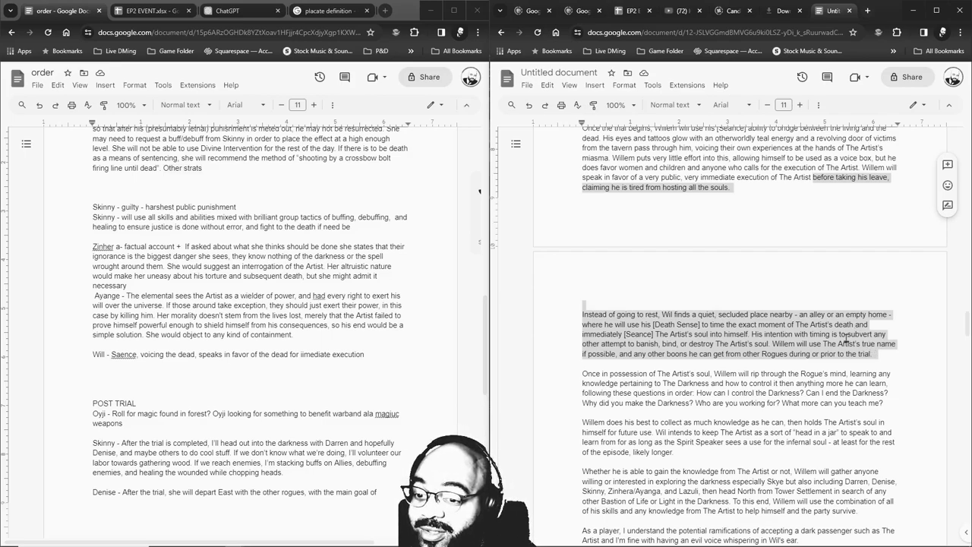
left_click(88, 374)
Start a 'Will-' line, fix 'iimediate' to 'immediate', and paste Wil's rest-and-Seance passage.
type("Will-")
right_click(320, 355)
left_click(359, 369)
key("ctrl+v")
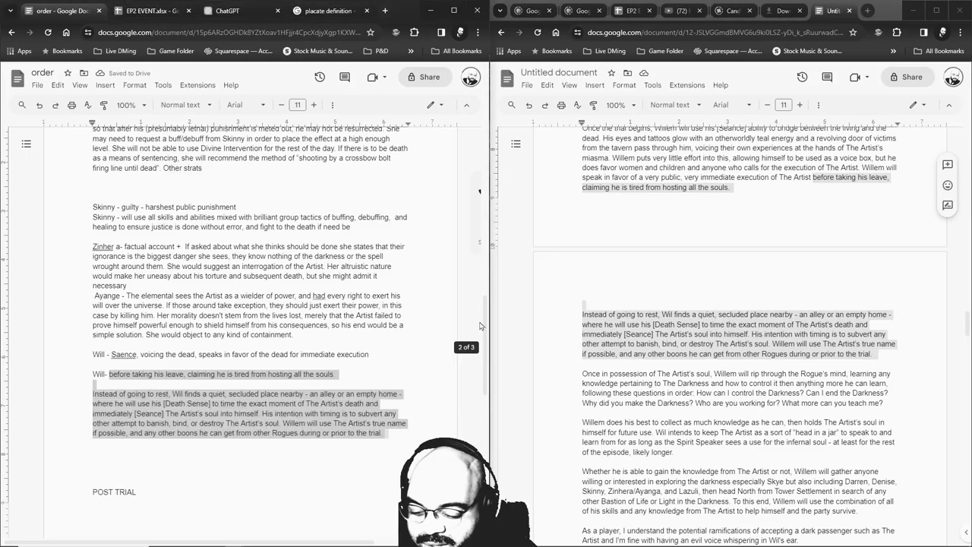
Write a comment on Denise's plan about a boost and a seance roll.
scroll(479, 325, "right", 3)
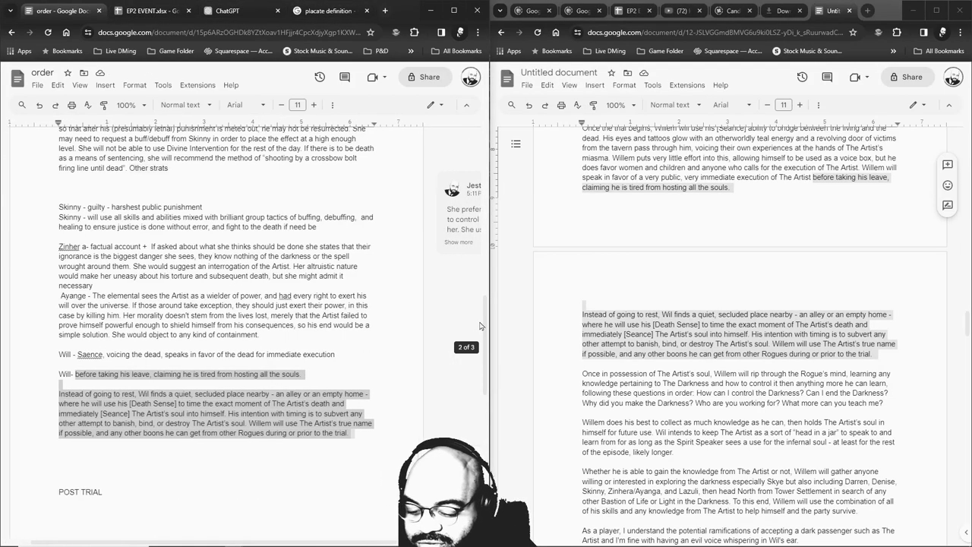
scroll(479, 326, "right", 3)
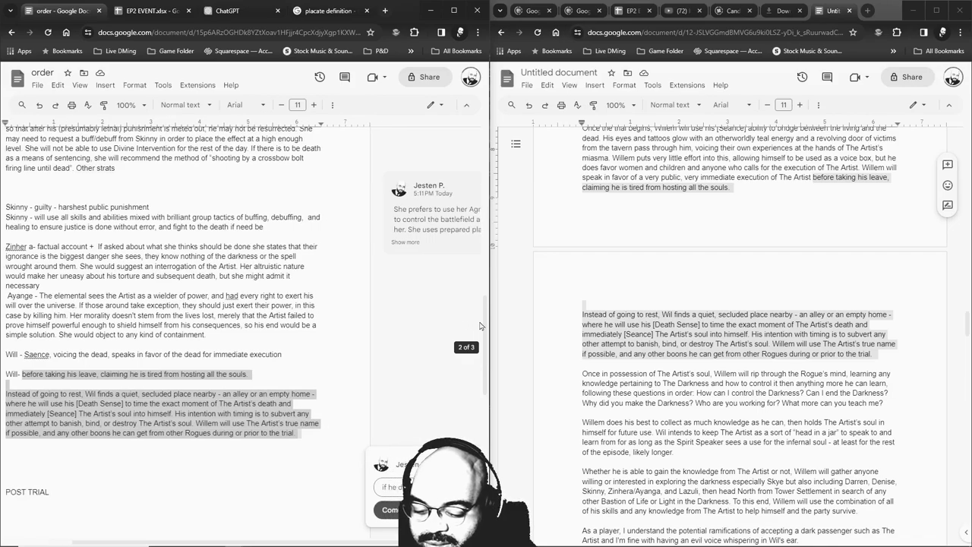
type("boost to")
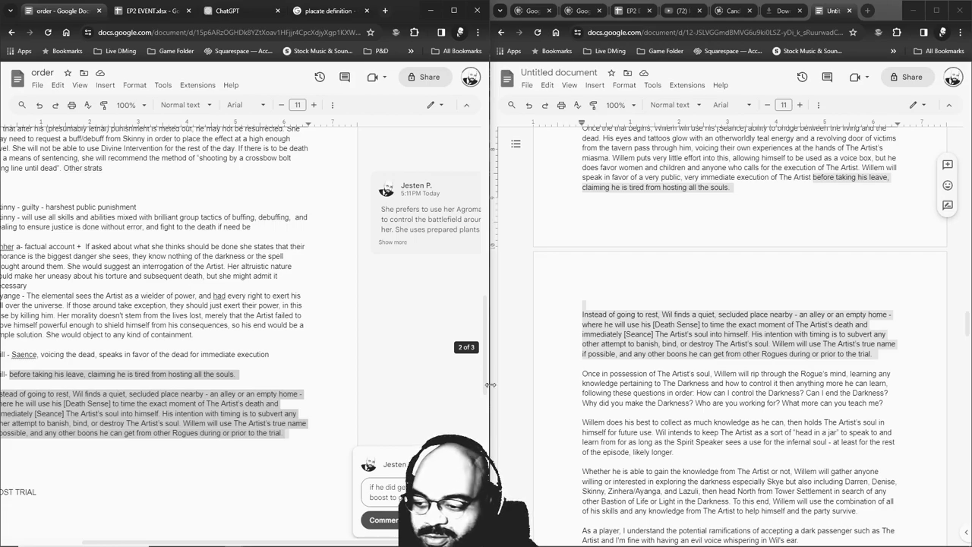
scroll(447, 348, "up", 3)
scroll(446, 348, "left", 3)
scroll(447, 347, "right", 3)
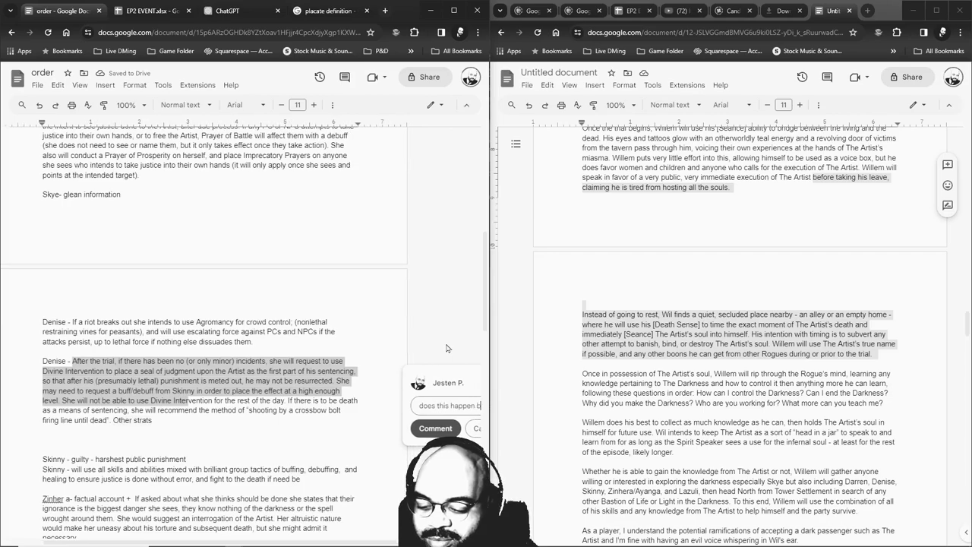
scroll(446, 348, "right", 2)
type("il saemnce? Roll")
key("ctrl+Return")
Move the 'Wil - Whether' paragraph and begin Father Ed's line: do his thing, merge, whisper, seek answers from the wind.
scroll(710, 357, "down", 1)
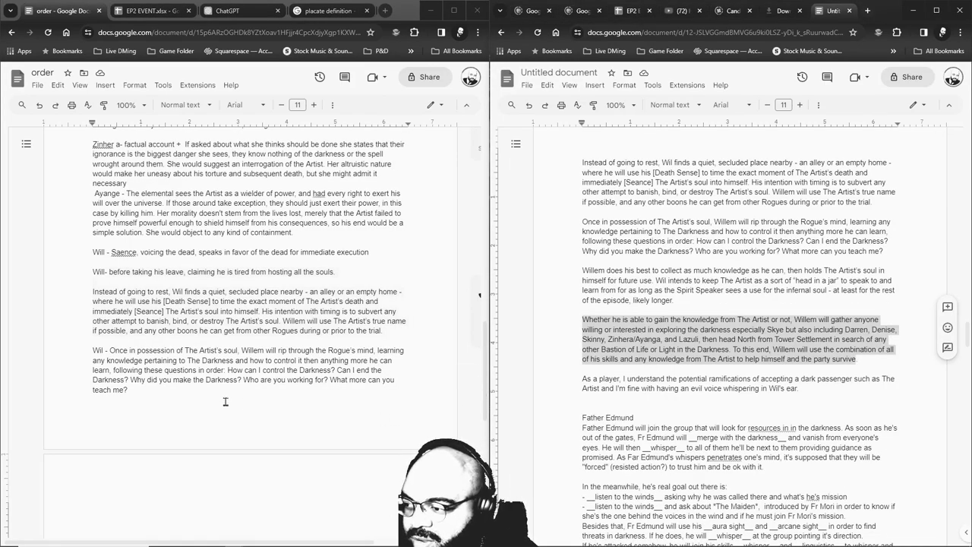
left_click(222, 397)
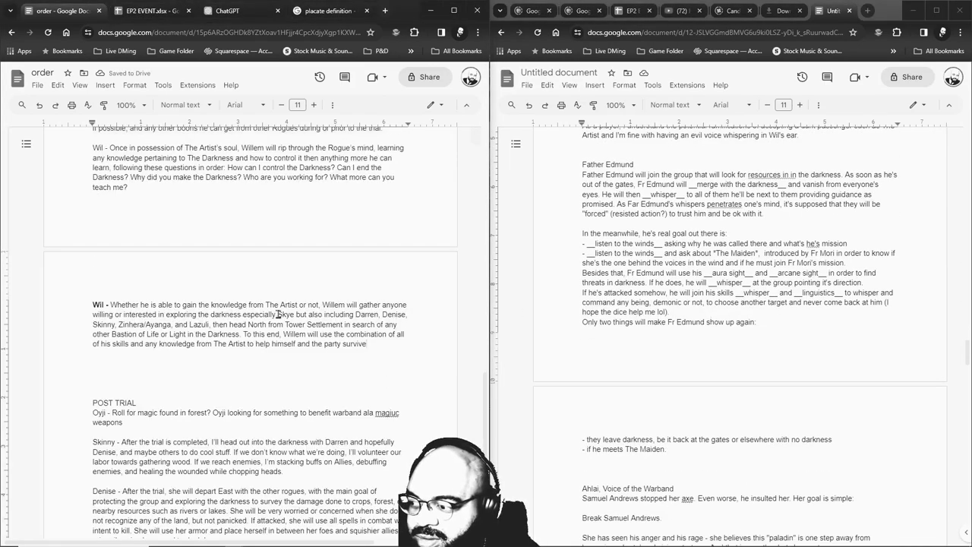
left_click_drag(93, 404, 375, 443)
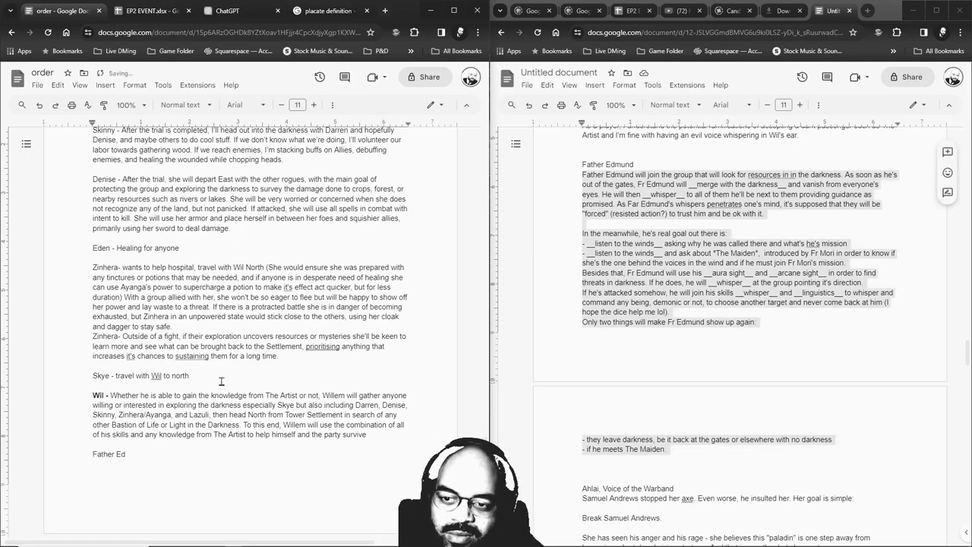
type("-")
key("Return")
type("Do his thing, merge, whisper, seek answers from the wind aboiut")
Finish Father Ed's line: help others find resources, ask about the Maiden (roll), plus ask for mission.
key("BackSpace")
key("BackSpace")
key("BackSpace")
type("ut the Maiden (is it the same?")
key("Return")
type("Roll)")
key("Up")
key("Home")
key("BackSpace")
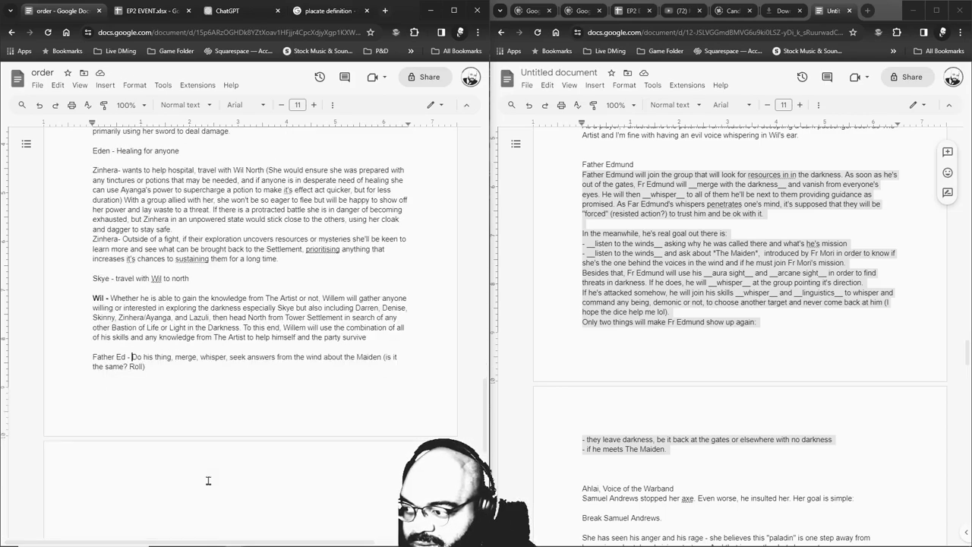
key("BackSpace")
type("+  ask for mission")
left_click_drag(111, 356, 136, 353)
type("help others find resou")
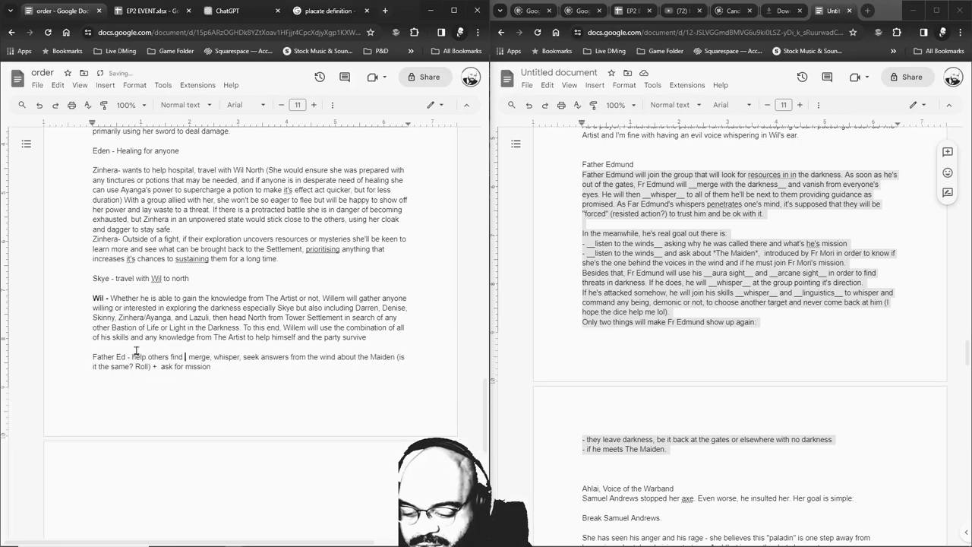
type("rces,")
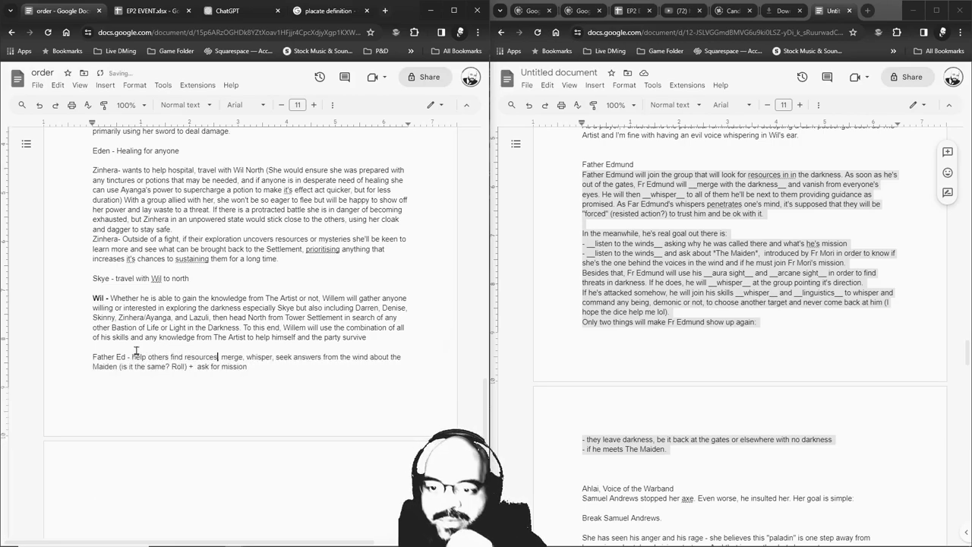
Add 'Aliah - influencing populace before trial calling for torture' below Zinhera's hospital line.
scroll(737, 304, "down", 3)
scroll(151, 319, "up", 15)
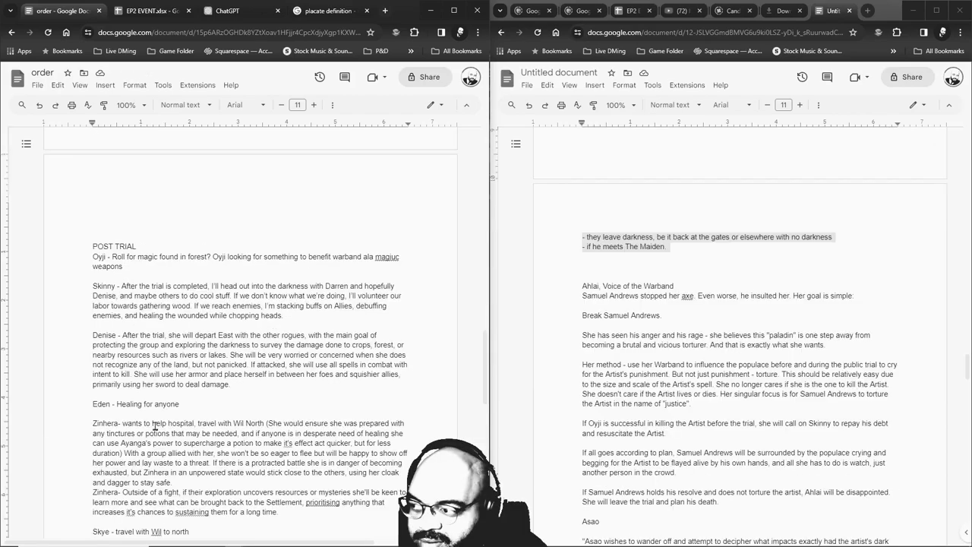
left_click(196, 238)
key("Return")
type("Aliah - influencing populace be")
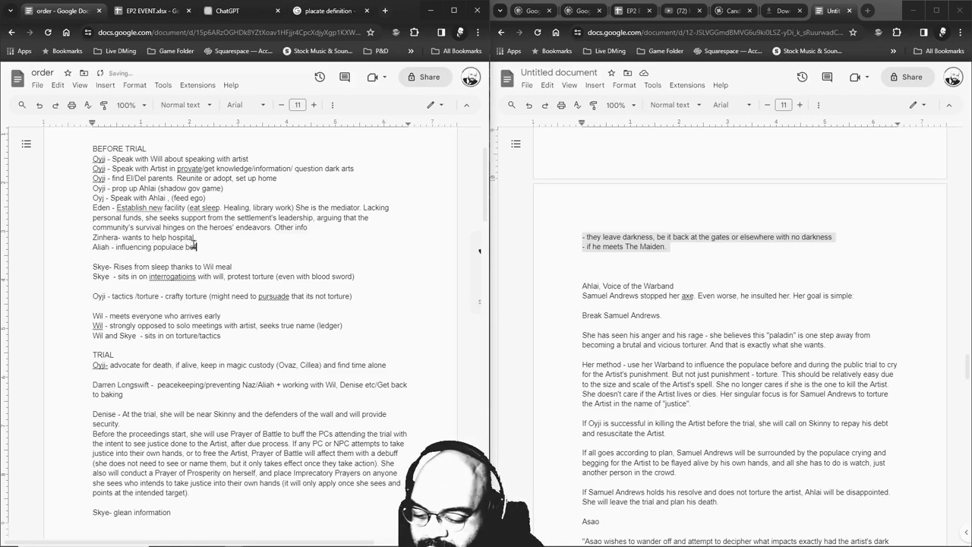
type("fore trial calling ")
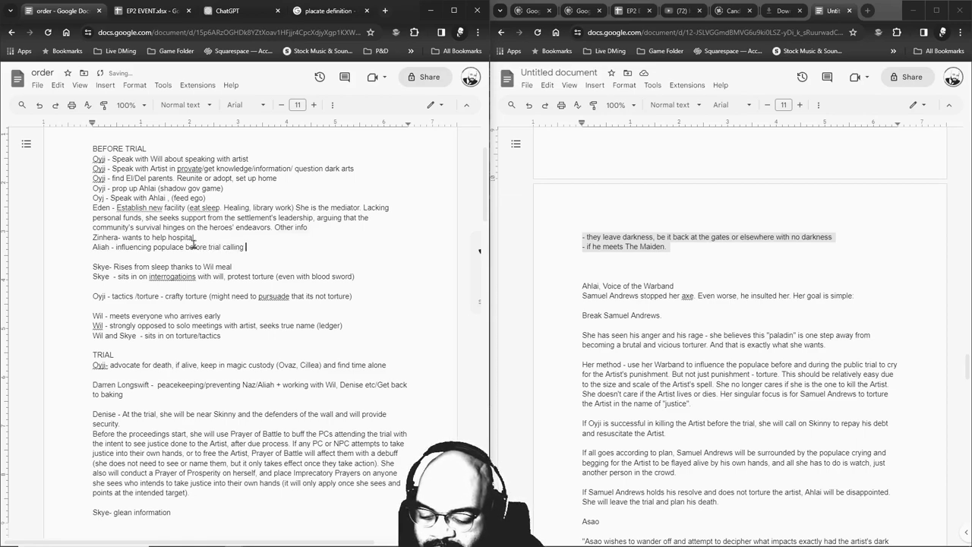
type("for torture")
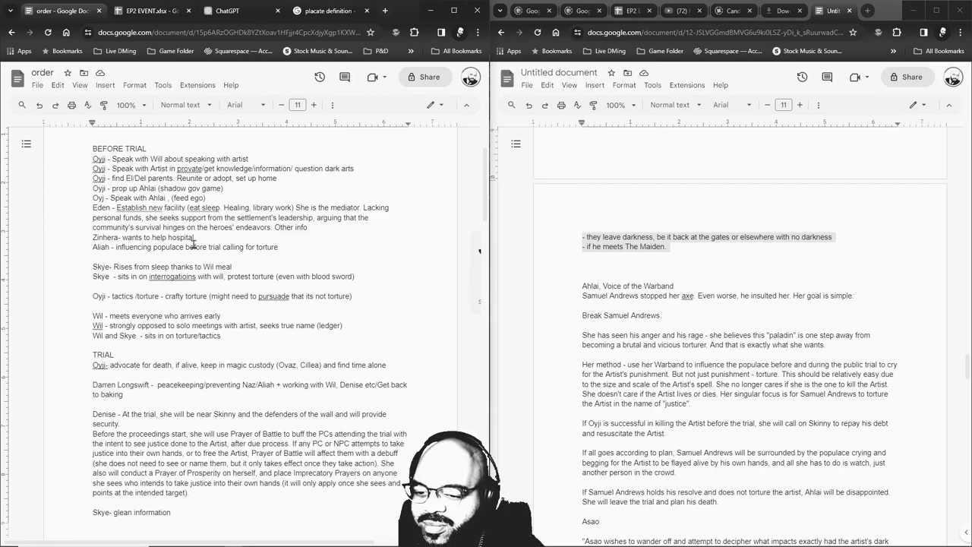
Add a TRIAL line below Darren's: 'Ahlai- influencing people to call for torture by Sam's hand'.
scroll(182, 288, "down", 1)
left_click(167, 353)
key("Return")
key("Return")
key("Up")
type("Ahlai- influencing ")
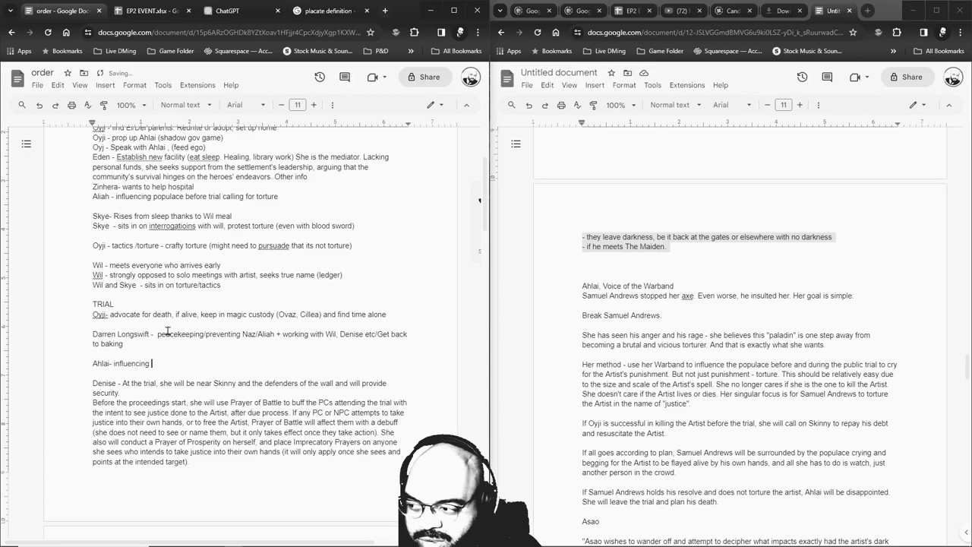
type("people to call ")
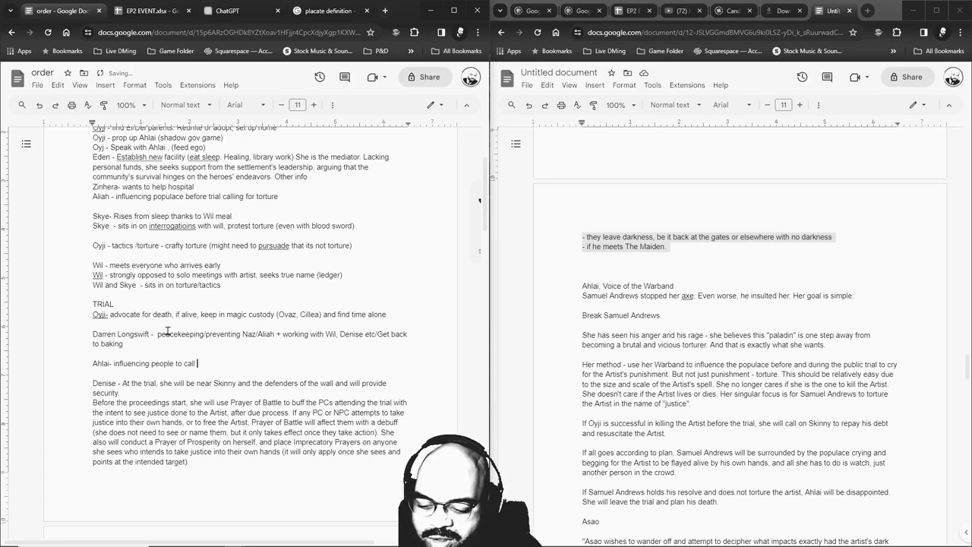
type("for torture by Sam's hand")
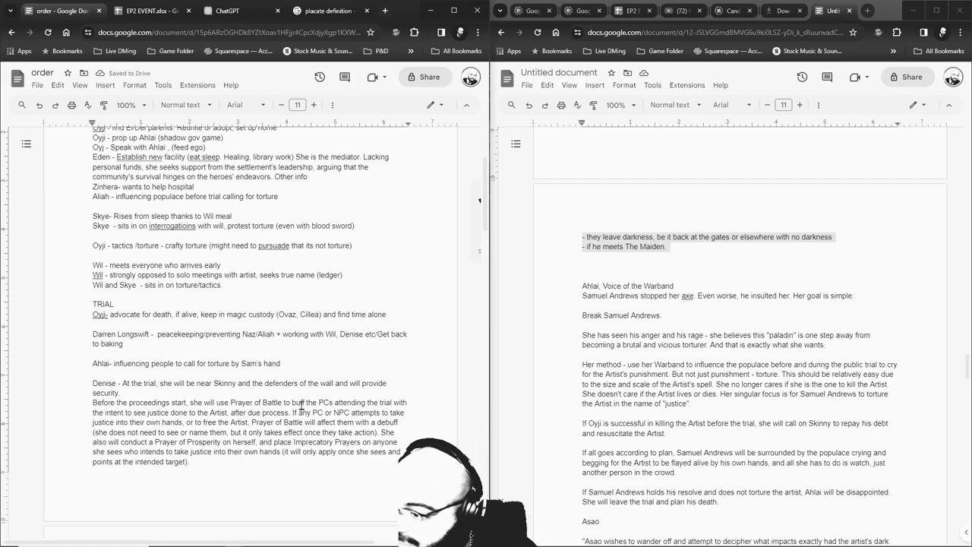
Append the source doc's Ahlai disappointment paragraph to her line after a dash.
scroll(450, 353, "down", 4)
scroll(451, 353, "up", 5)
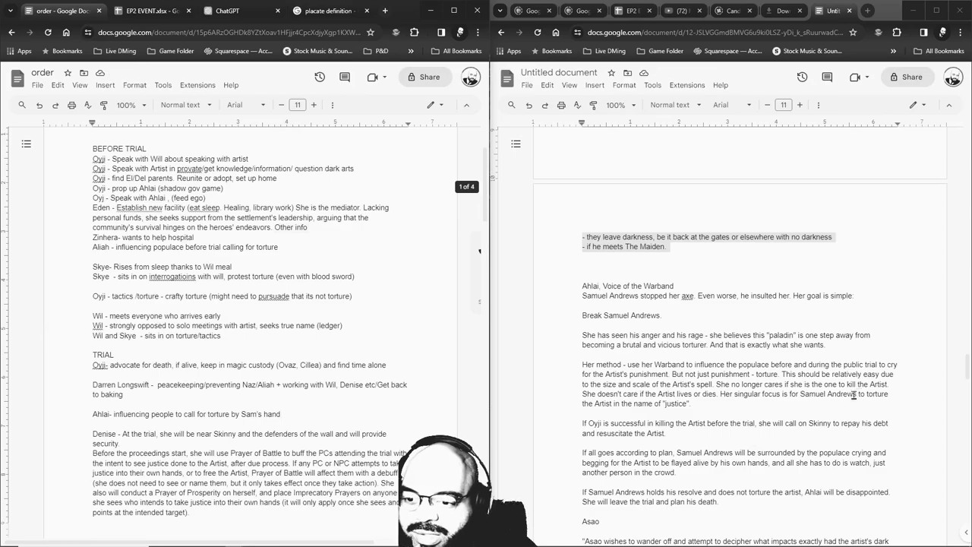
scroll(667, 391, "down", 2)
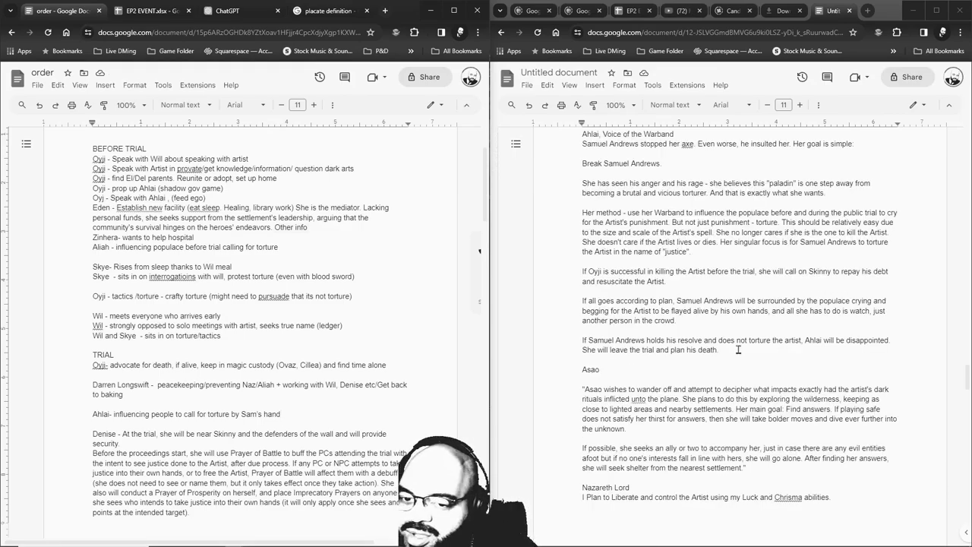
left_click_drag(722, 351, 569, 341)
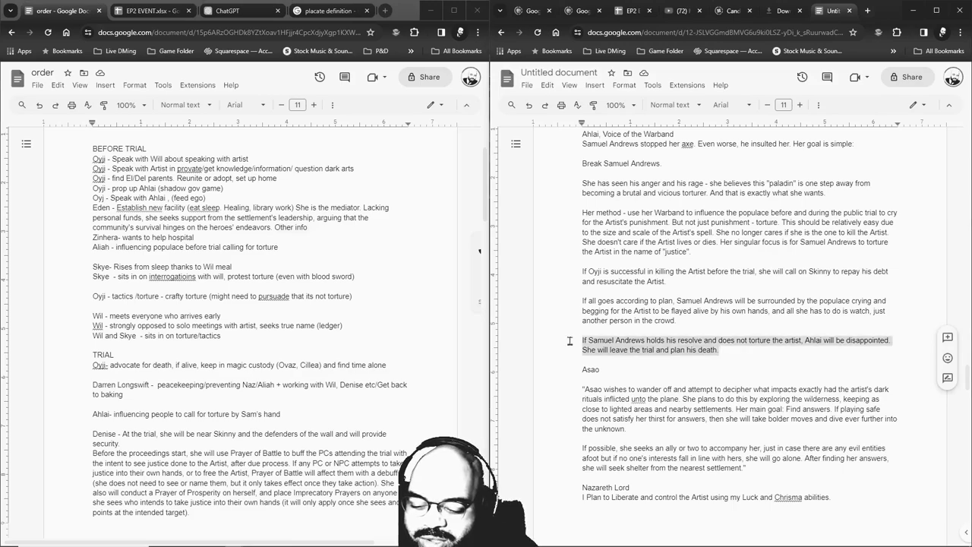
key("ctrl+c")
left_click(283, 414)
type("-")
key("ctrl+v")
scroll(686, 315, "down", 2)
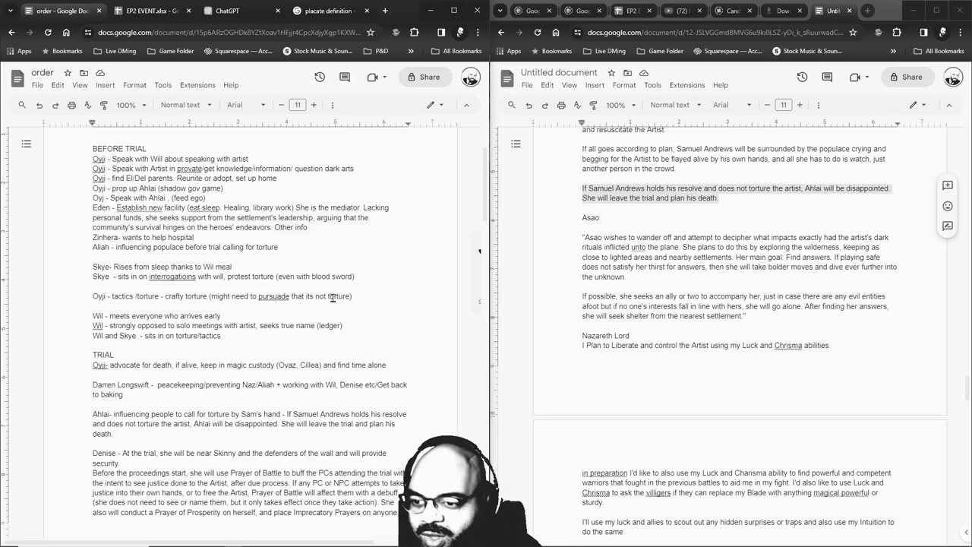
Scroll the source document to the Asao and Nazareth Lord sections to read them.
scroll(679, 335, "down", 3)
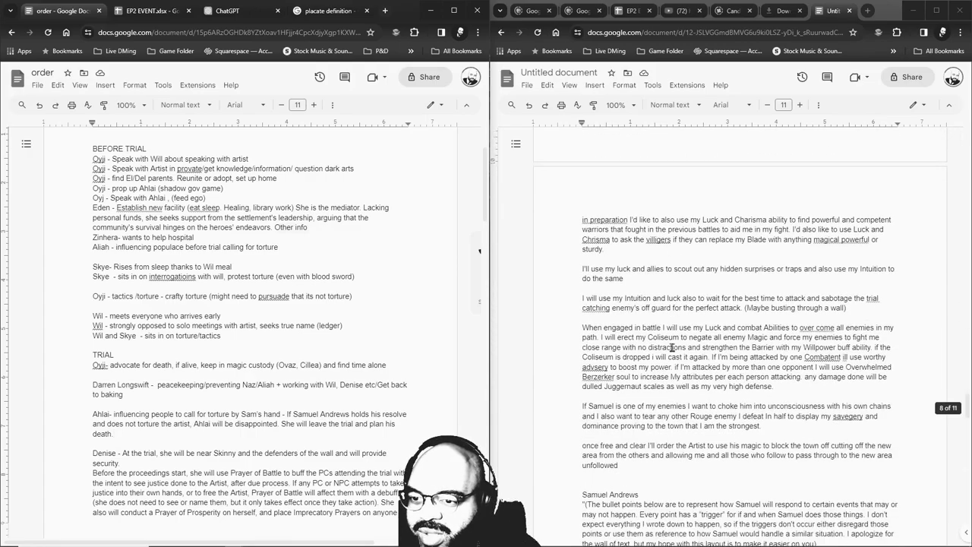
scroll(672, 347, "down", 8)
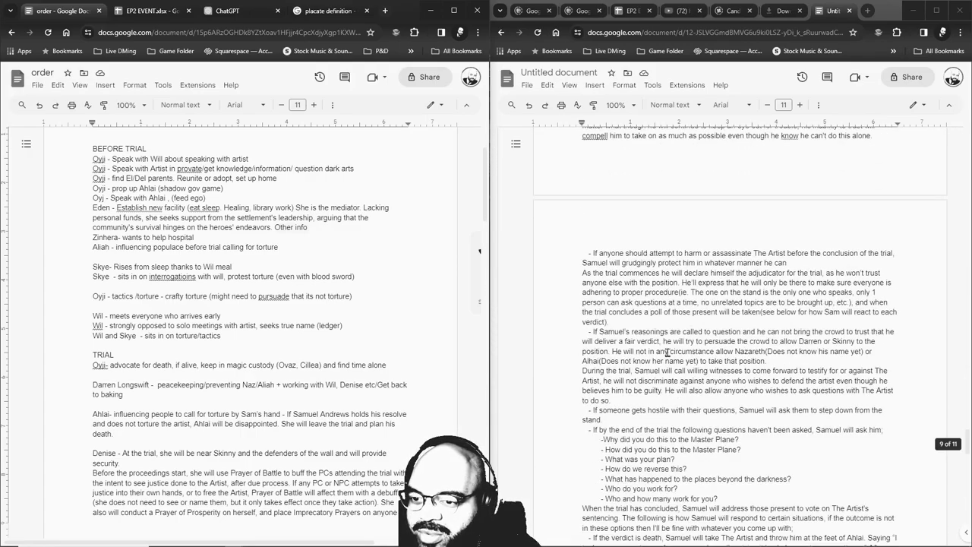
scroll(667, 352, "down", 10)
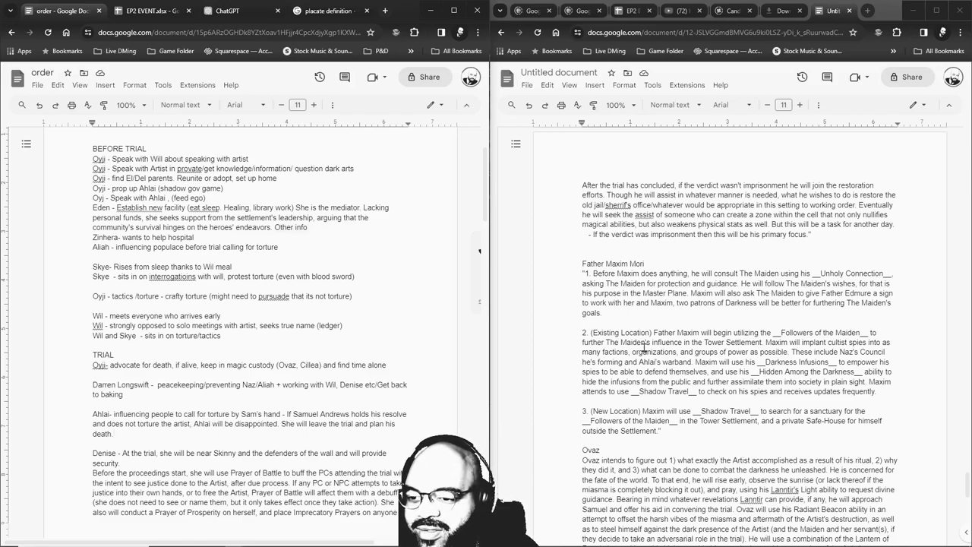
scroll(644, 346, "down", 5)
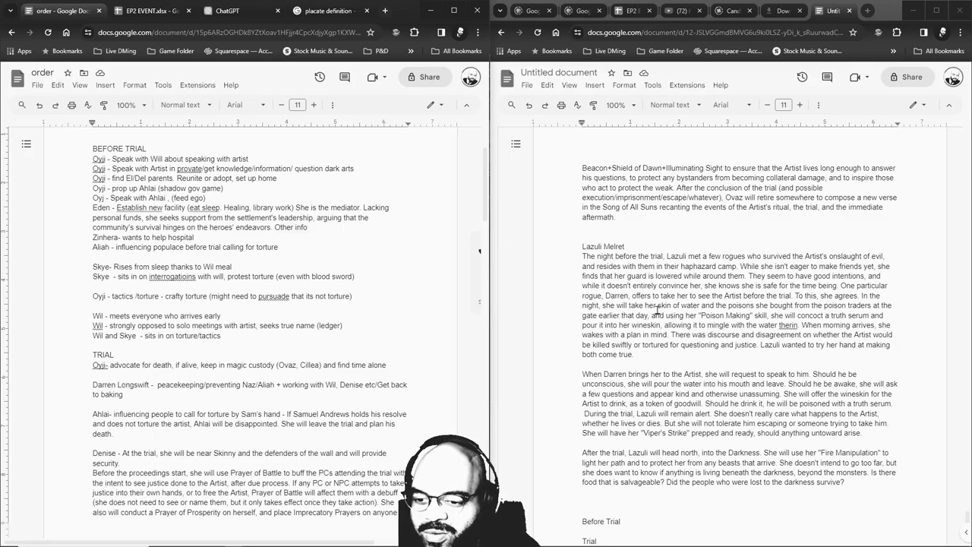
scroll(656, 315, "down", 2)
scroll(655, 319, "up", 7)
scroll(656, 319, "up", 3)
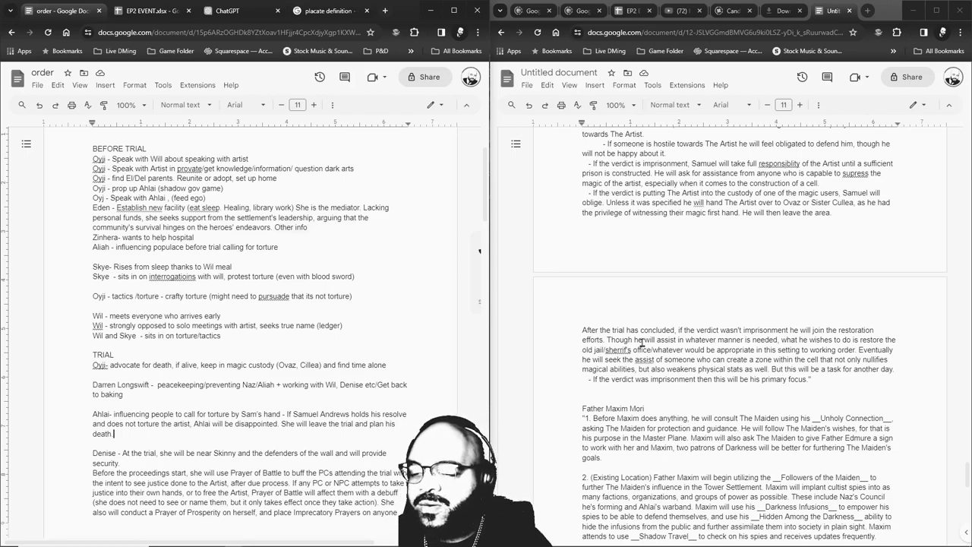
scroll(683, 350, "up", 10)
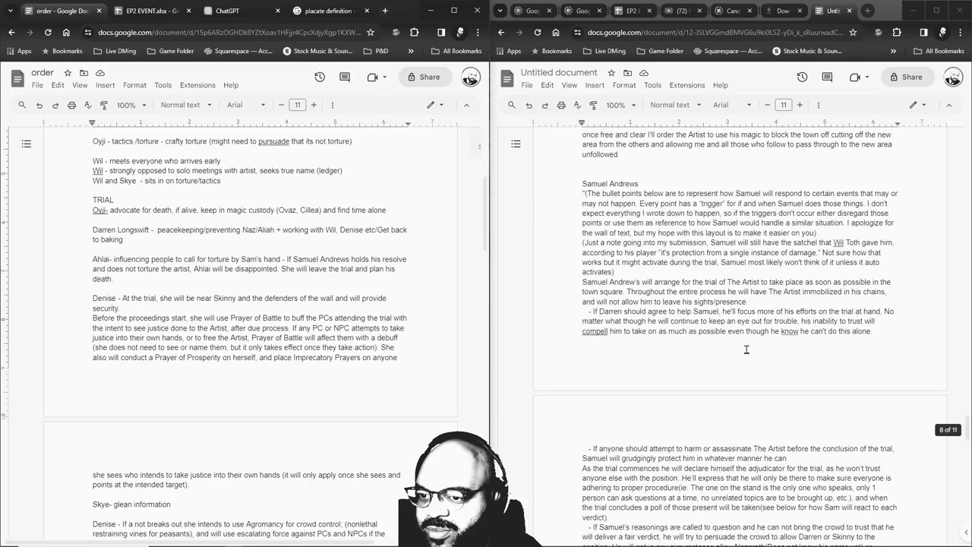
scroll(742, 355, "down", 15)
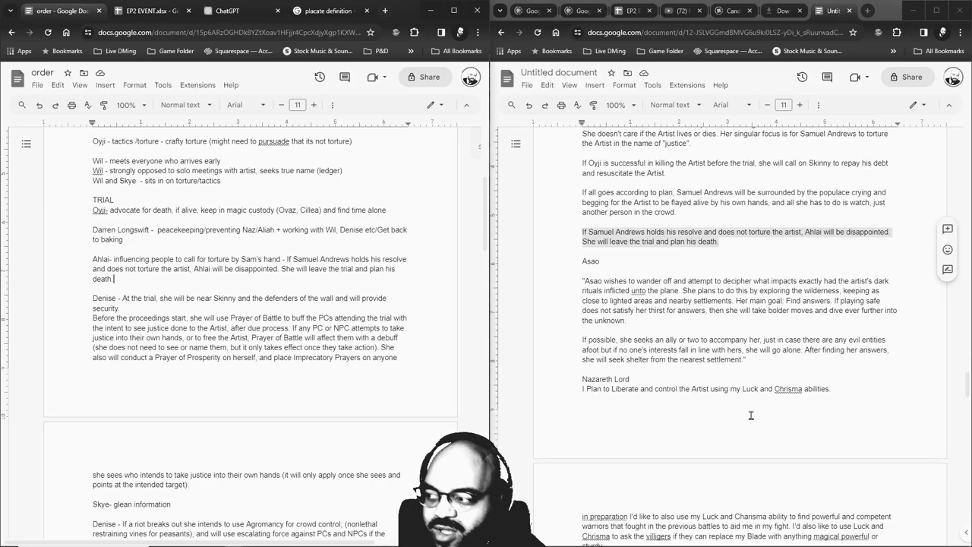
scroll(258, 337, "up", 2)
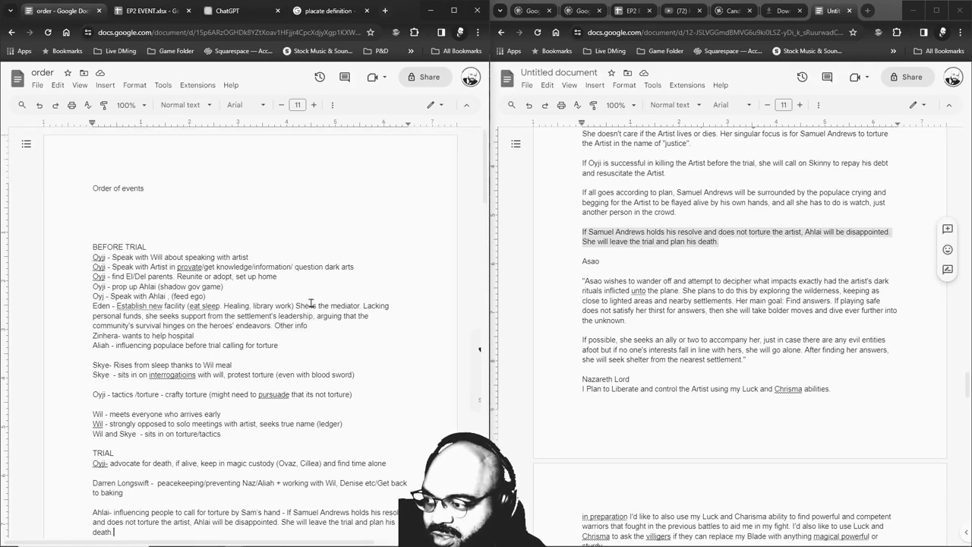
Add 'Asao - wanders west (new location) + explore impact of darkness' under BEFORE TRIAL, then type 'during trial;'.
left_click(258, 336)
key("Return")
key("Return")
type("Asao - wanders")
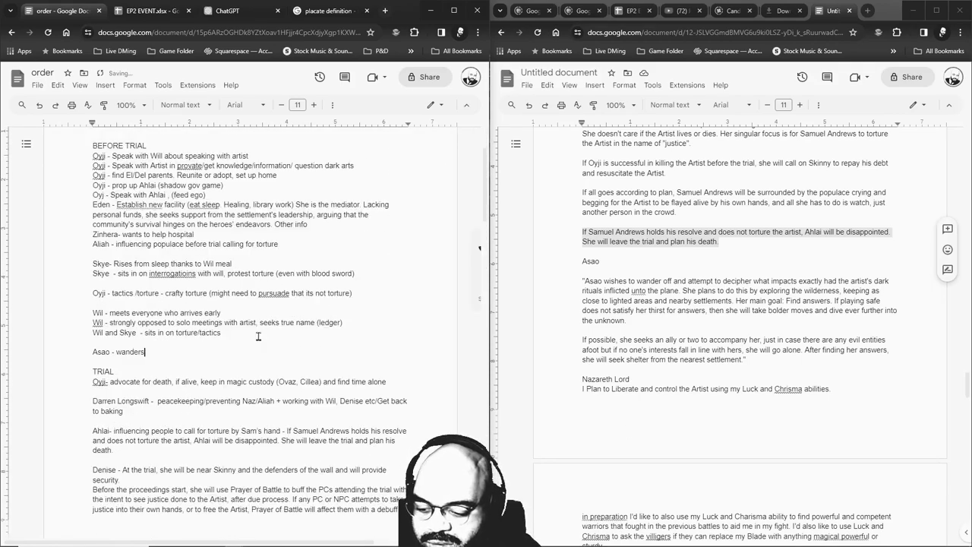
type(" west (new location) + ")
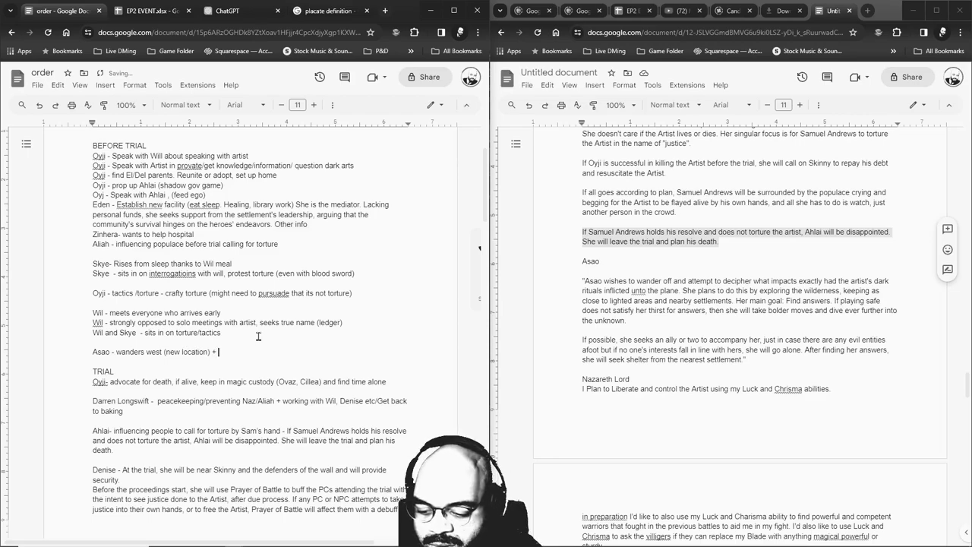
type("explore i")
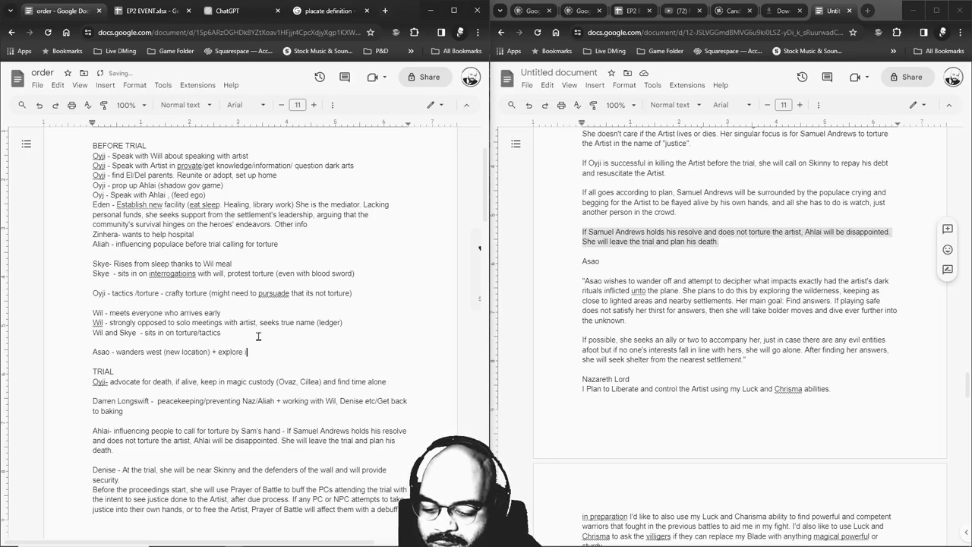
type("mpact of darkness")
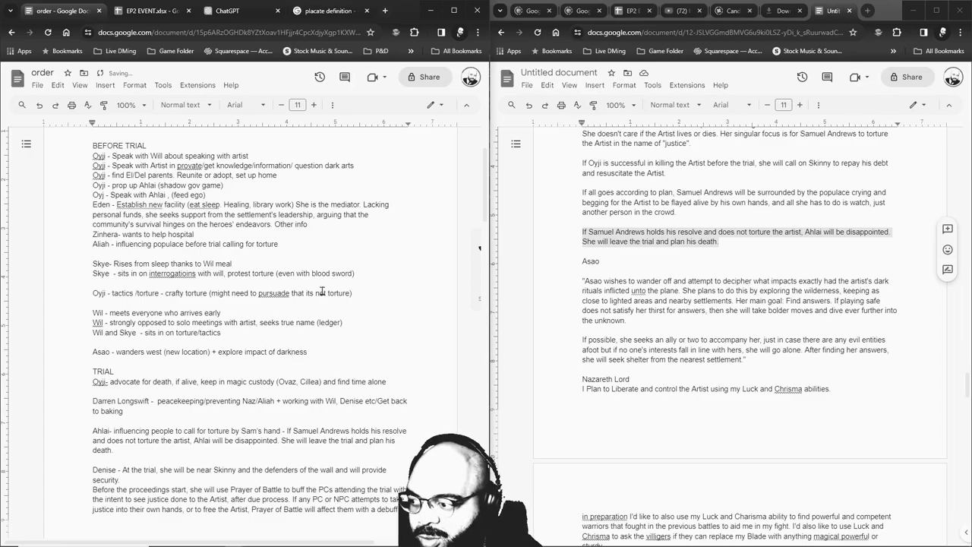
scroll(322, 291, "down", 10)
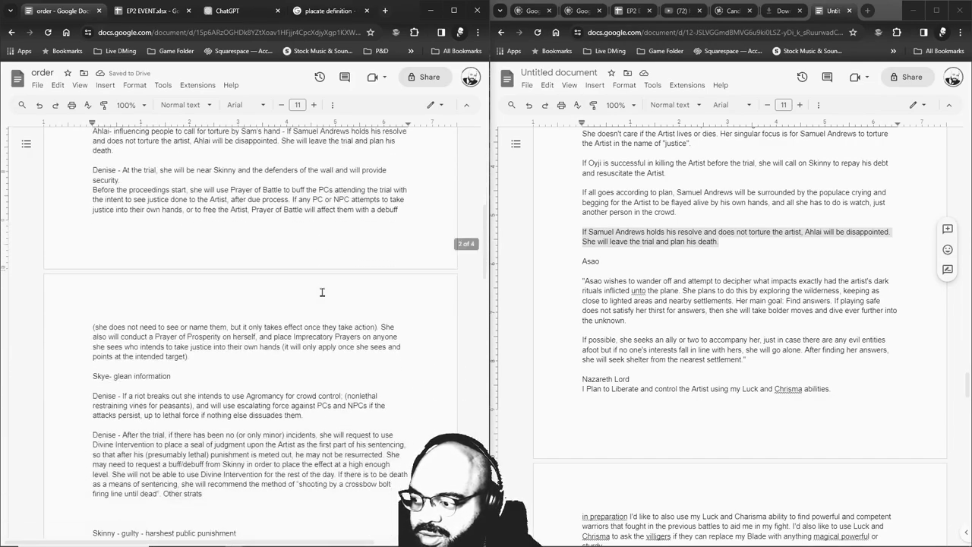
scroll(322, 291, "down", 10)
scroll(767, 301, "down", 5)
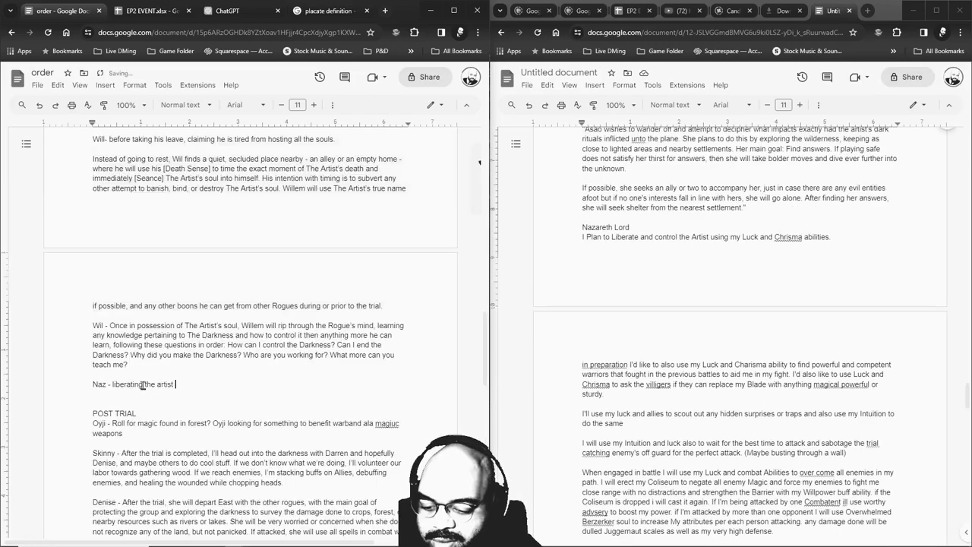
type("during trial;")
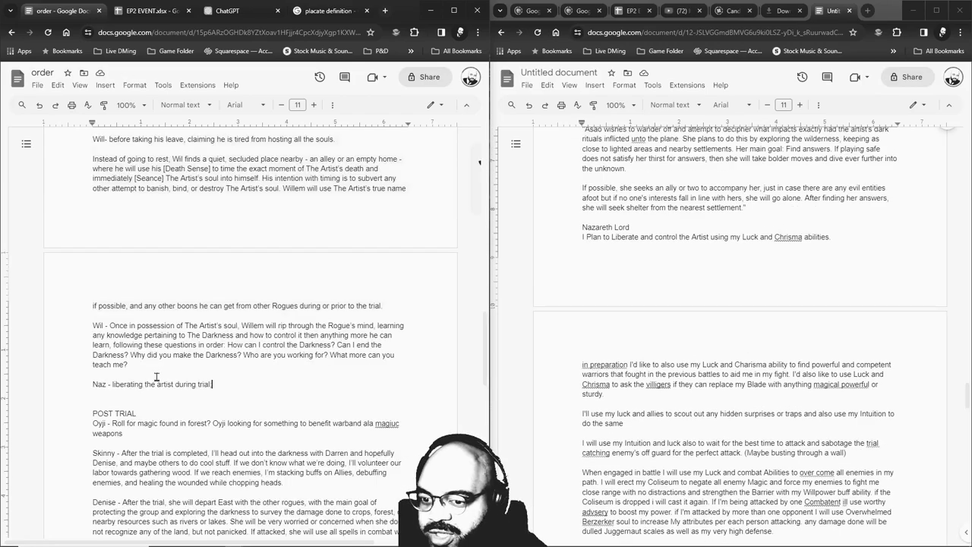
scroll(155, 376, "up", 10)
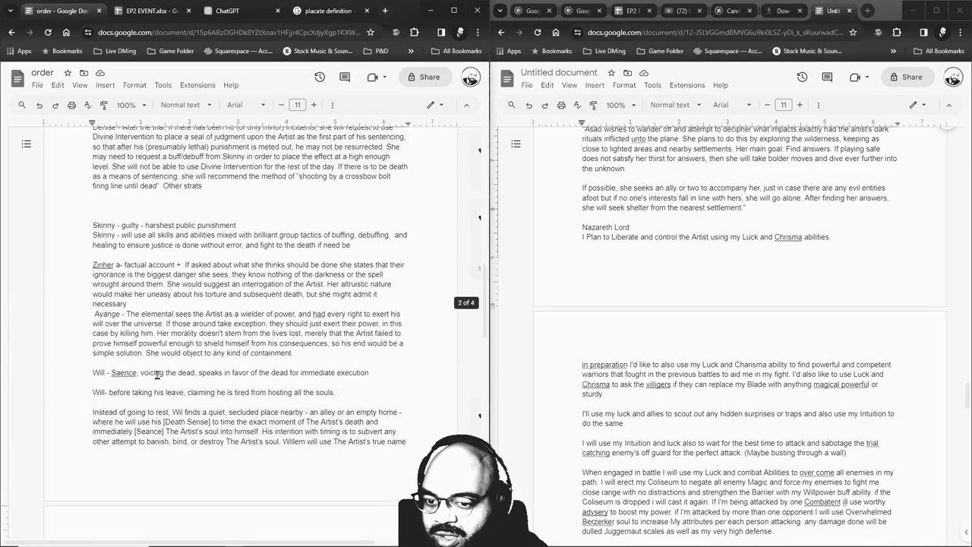
scroll(157, 374, "up", 15)
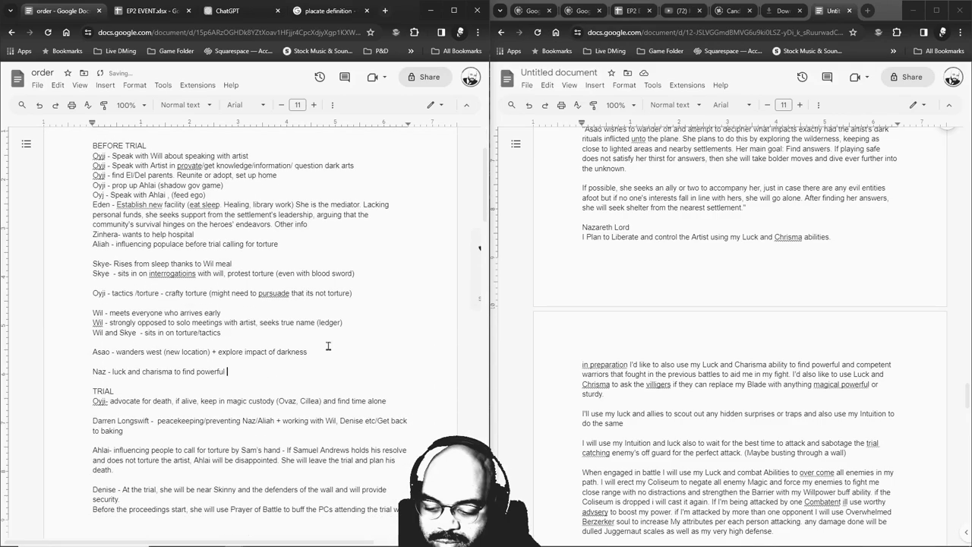
Complete Naz's line: warriors + seek weapon improvement from villagers + scout for traps via intel.
type("warriors")
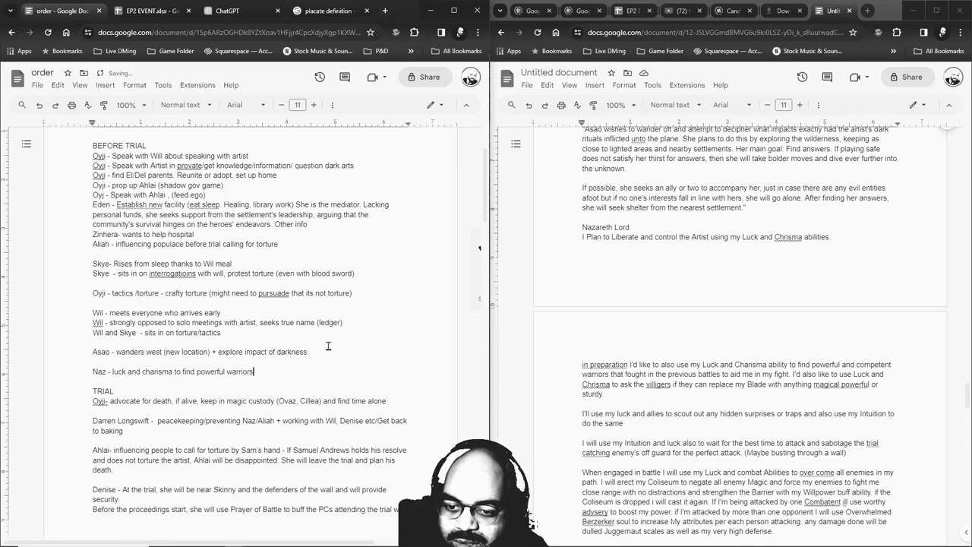
type("+ seek weapon impor")
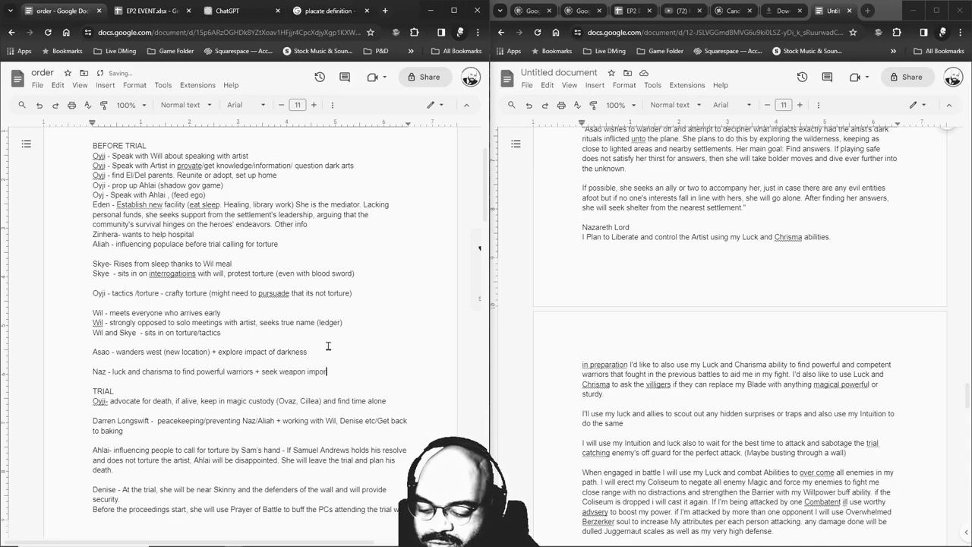
type("ovemenht from vilalrgers")
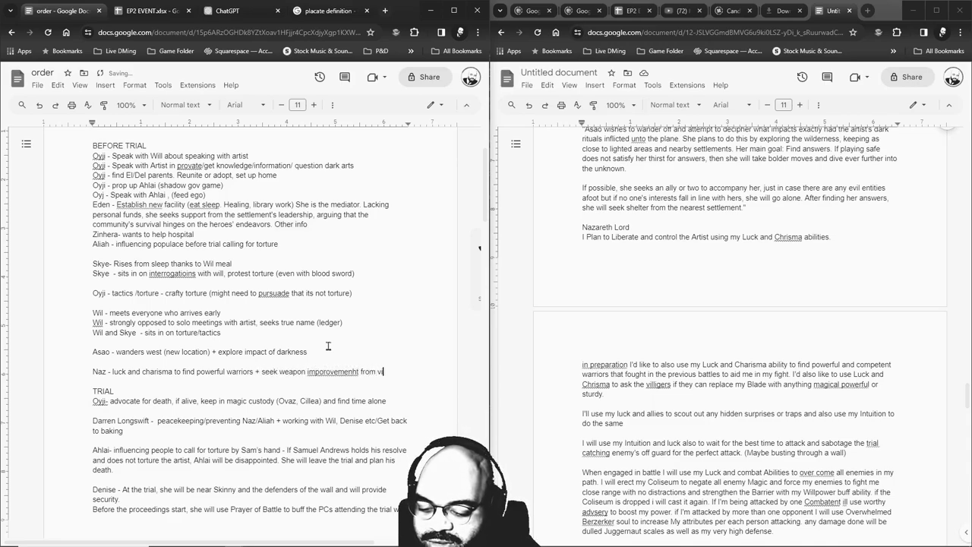
right_click(334, 372)
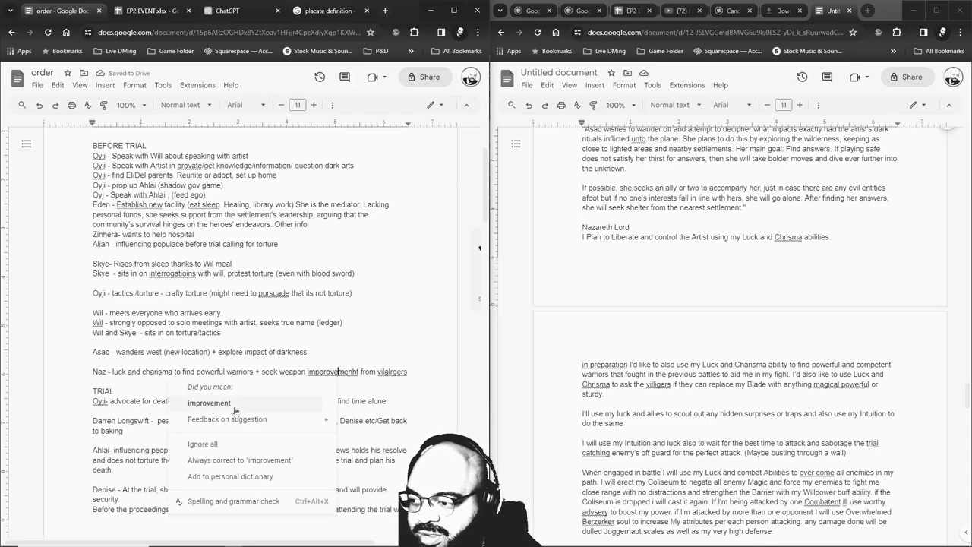
left_click(220, 385)
right_click(384, 372)
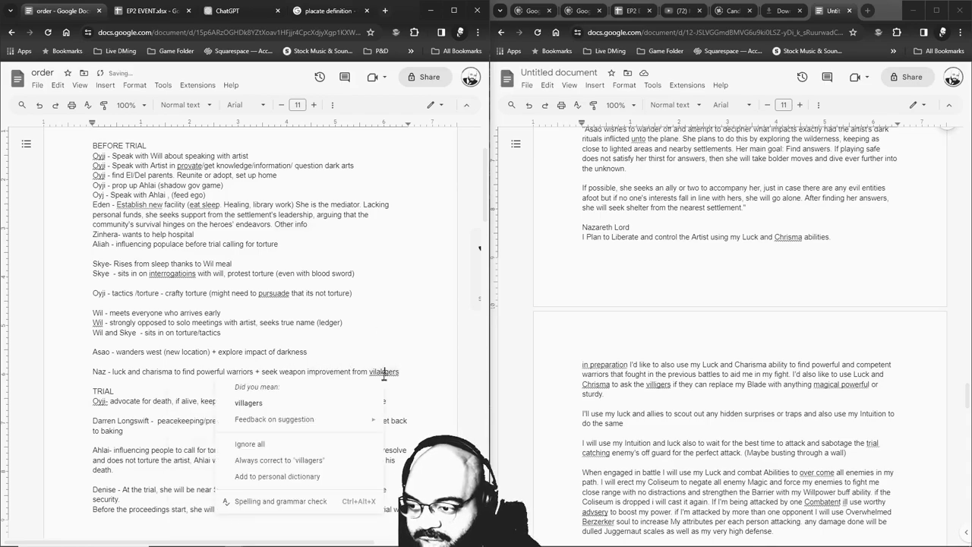
left_click(262, 399)
type("+ ")
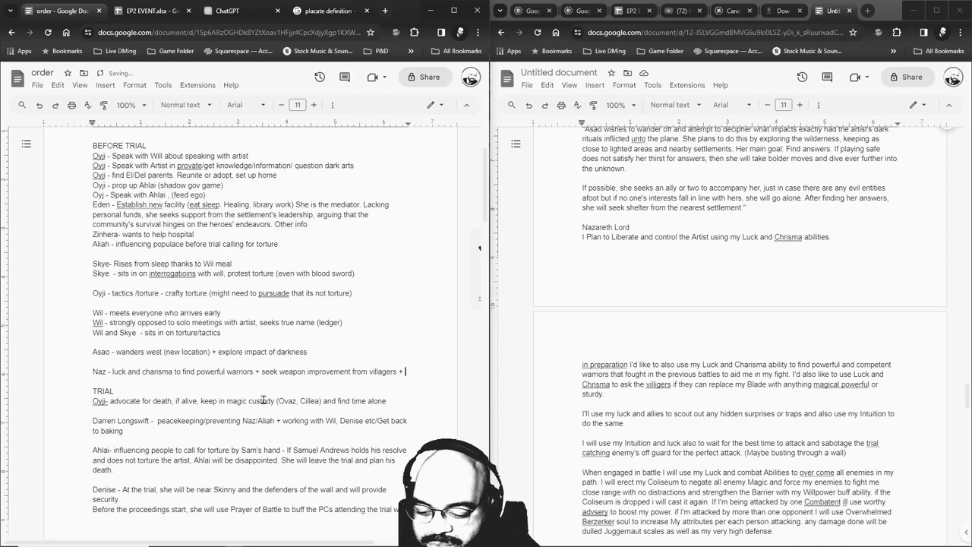
type("scout for trap")
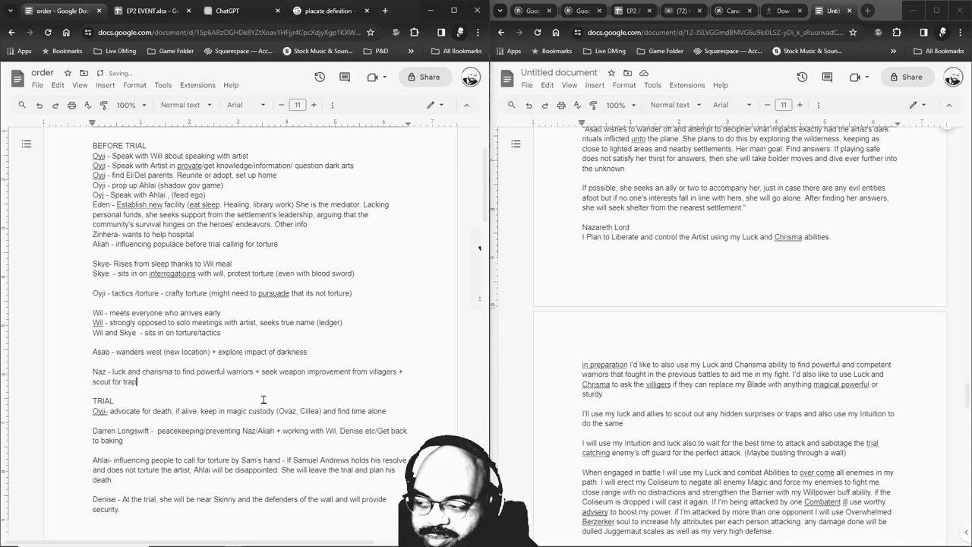
type("s via intel")
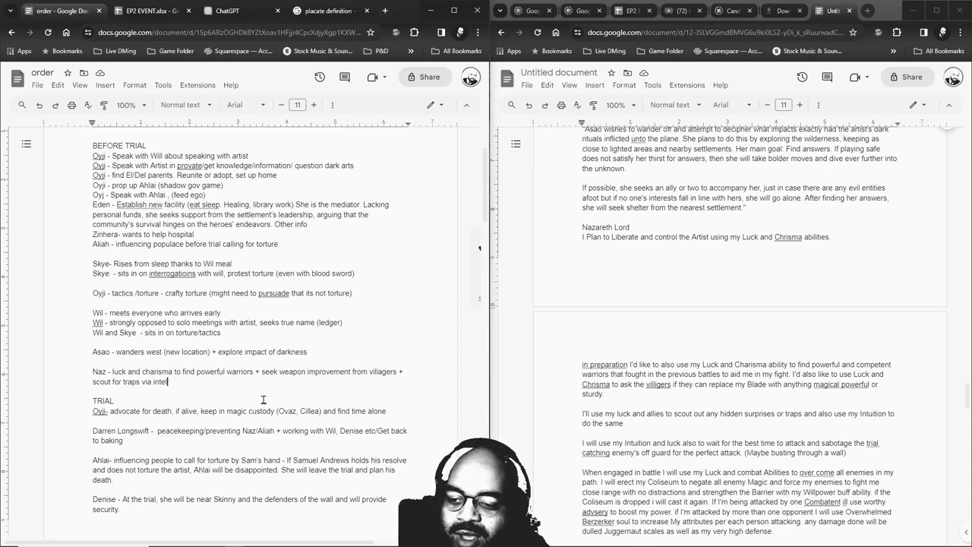
Extend Naz's trial entry: attack at best time, choke Samuel, escape south with the artist.
scroll(851, 389, "down", 3)
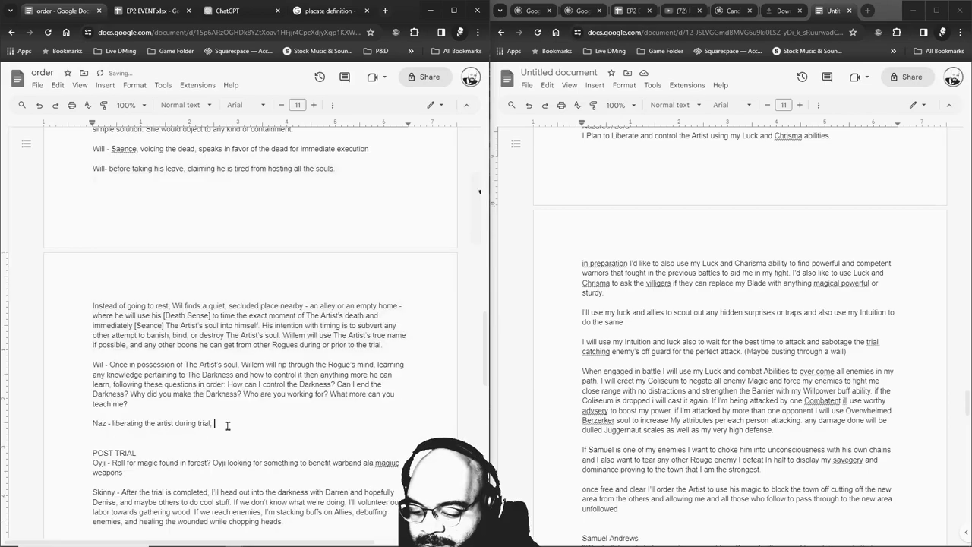
type("at best time for attack")
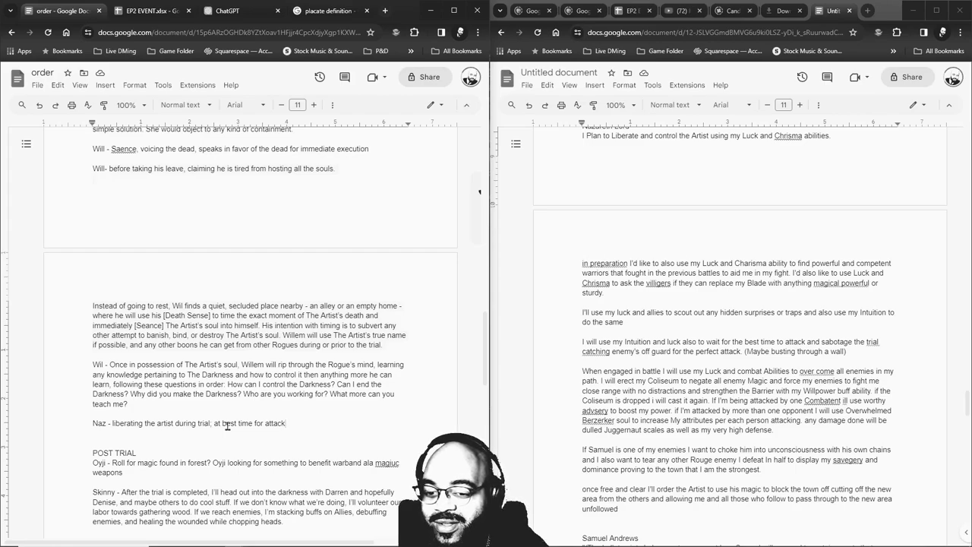
type(", te")
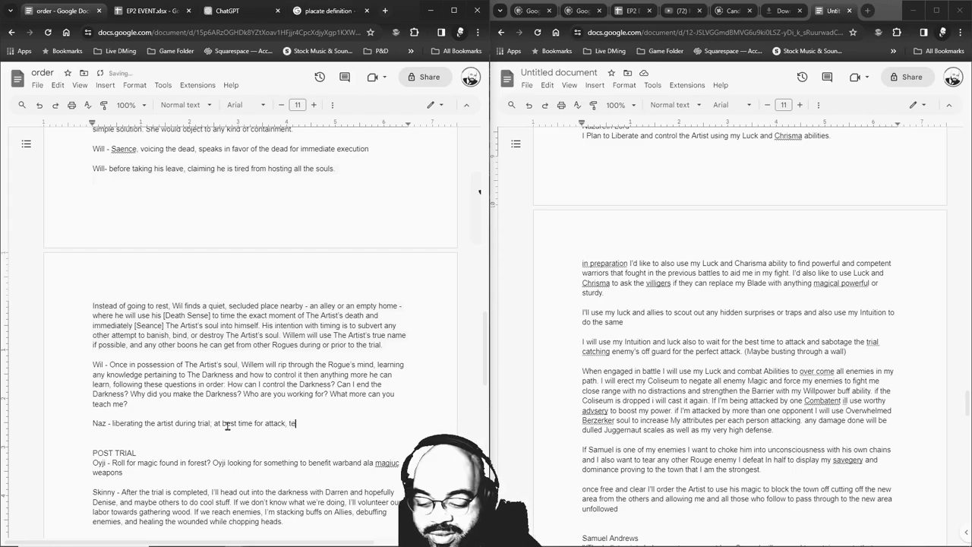
type("ar in half/maime, and choke samuel a")
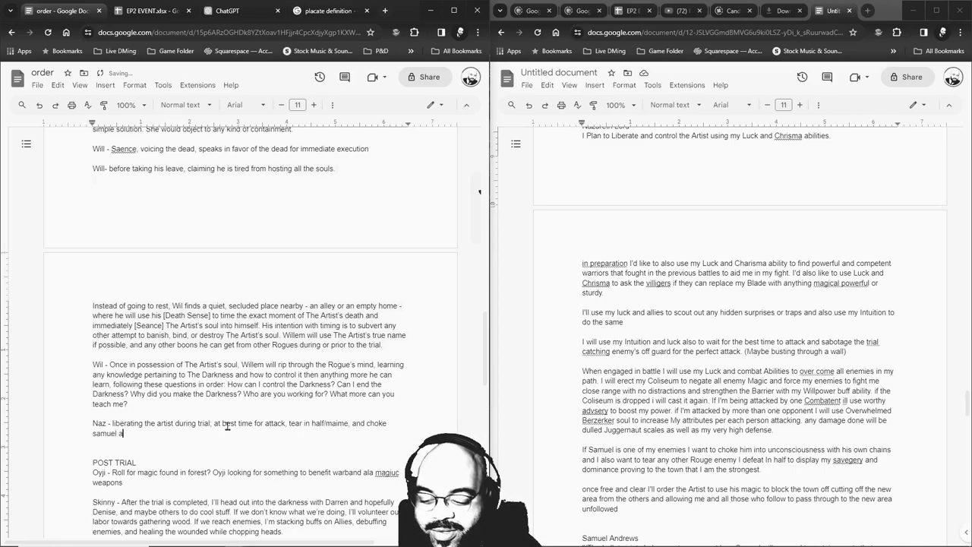
type("ddrews")
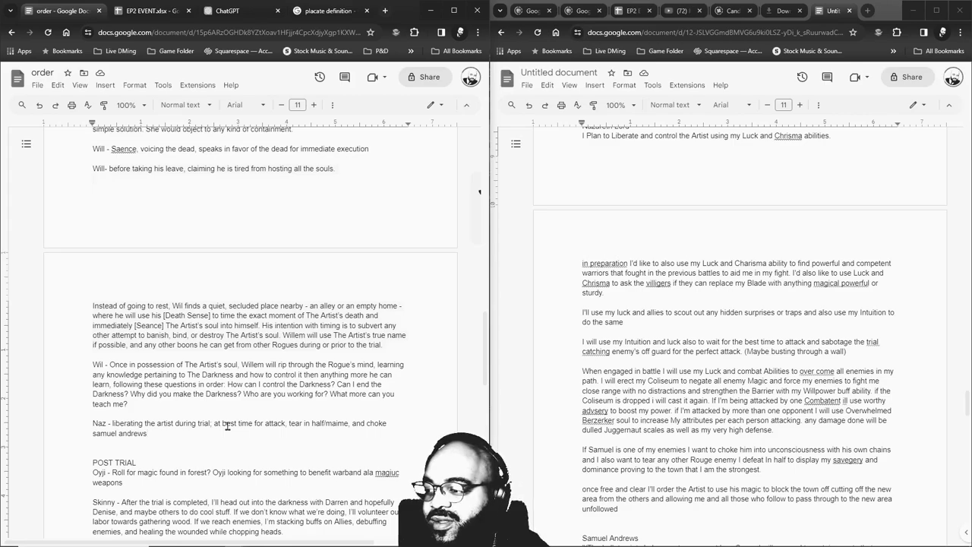
scroll(249, 357, "down", 2)
type(", if successfu")
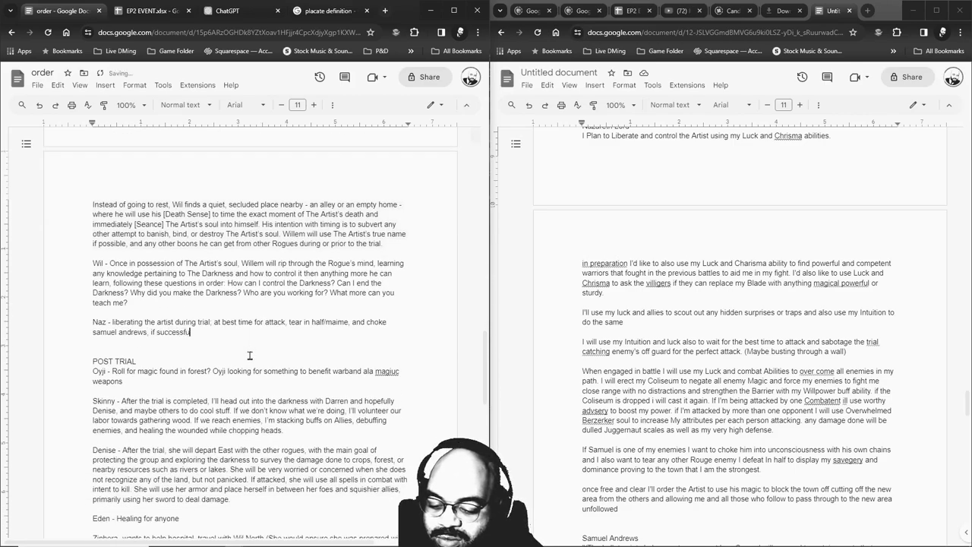
type("l escape to n")
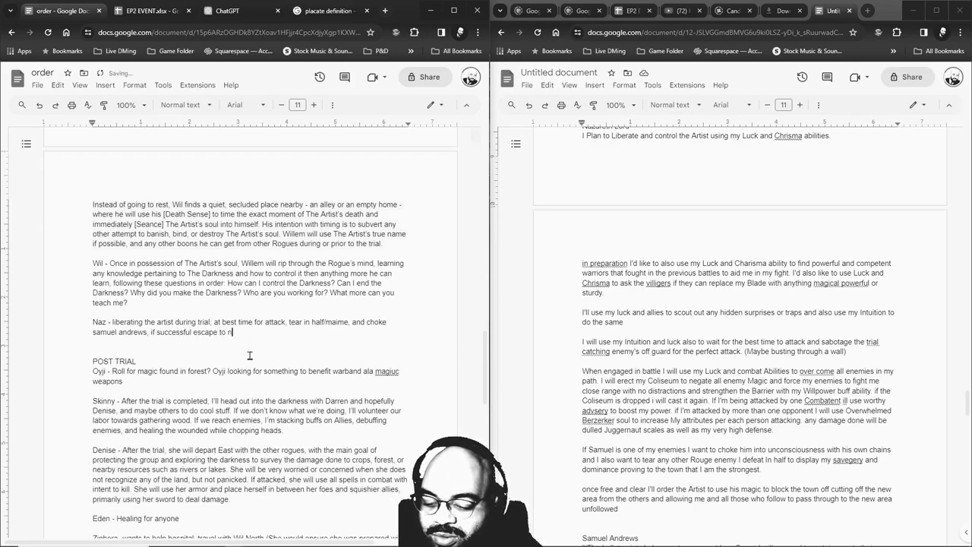
type("ew area south with artist blocking unfollwd")
scroll(633, 372, "down", 5)
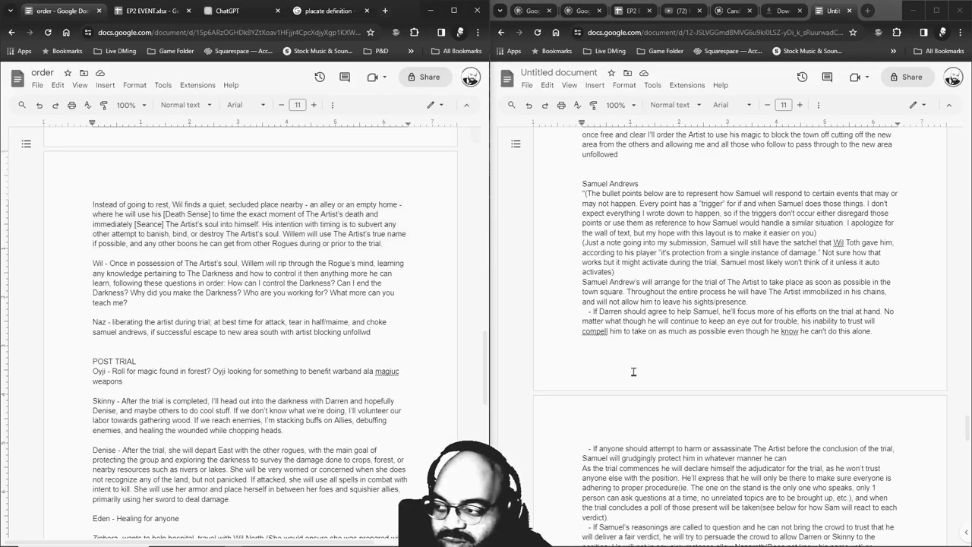
Add under TRIAL: 'Samuel- has help from darren to facilitate trial. Protect at all costs'.
scroll(657, 339, "down", 1)
scroll(657, 340, "down", 2)
scroll(227, 304, "up", 5)
left_click(136, 247)
key("Return")
key("Return")
key("Up")
type("Sam")
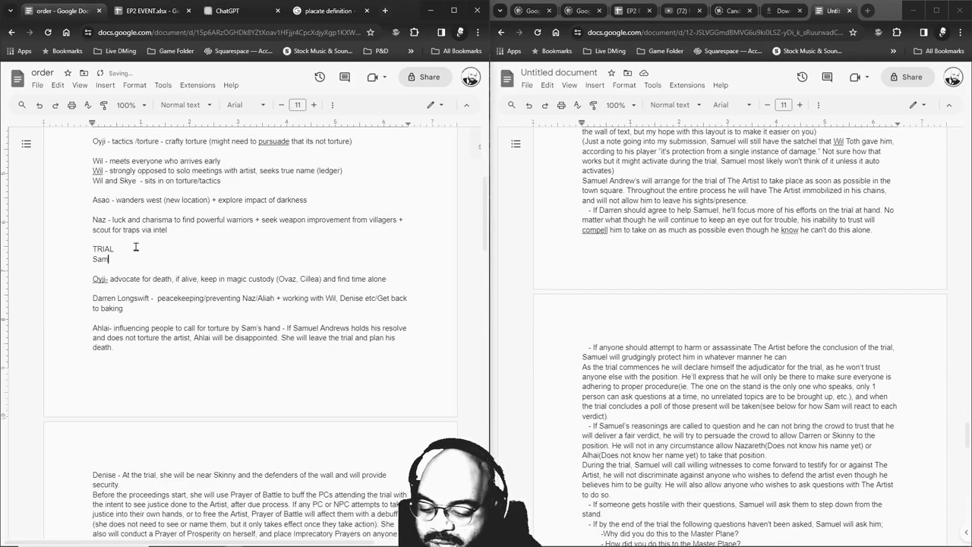
type("uel- has help from darren to faci")
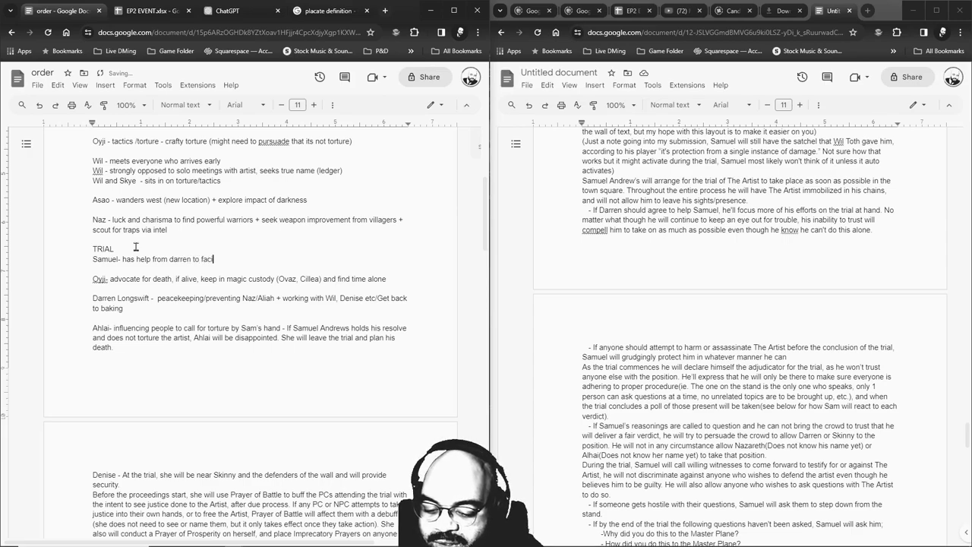
type("litate trial.")
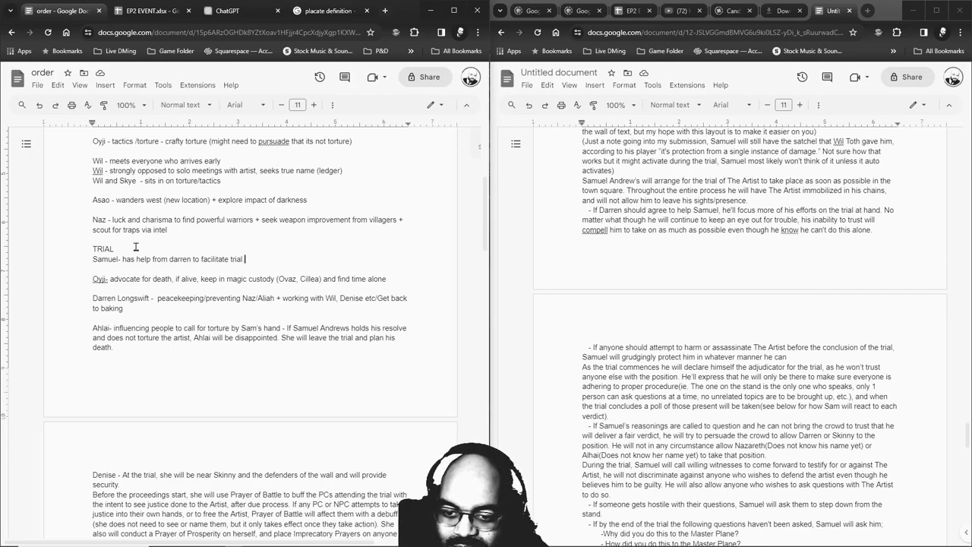
type("Protect at all costs")
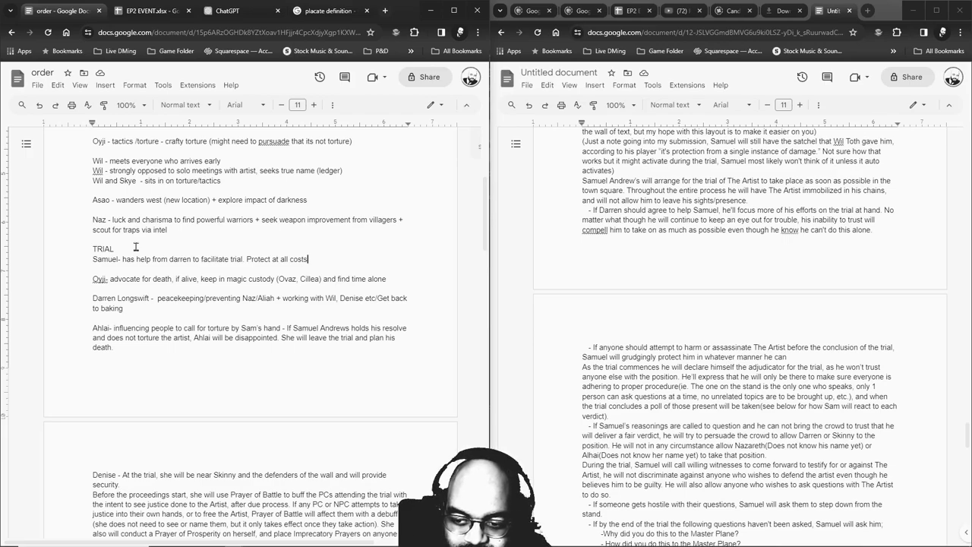
Start a new 'Samuel -' line and select part of Samuel's reasonings paragraph.
key("Return")
type("Samuel -")
left_click_drag(591, 426, 647, 433)
Paste Samuel's full reasonings paragraph from the source doc after 'Samuel -'.
left_click(650, 430)
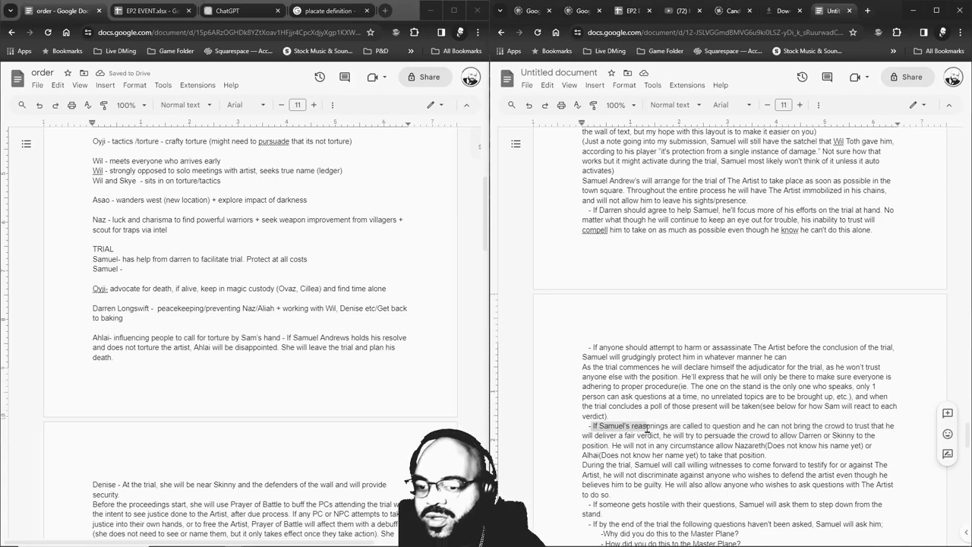
triple_click(650, 430)
left_click_drag(672, 468, 616, 449)
key("ctrl+c")
left_click(156, 269)
key("ctrl+v")
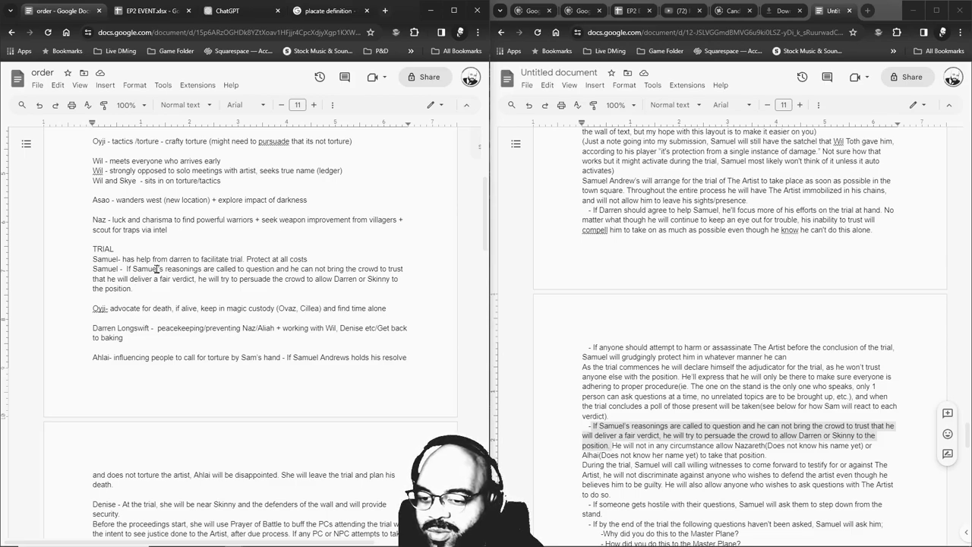
Bring over the witnesses and unanswered-questions paragraphs, then start a new line below.
left_click_drag(582, 465, 872, 442)
scroll(872, 448, "down", 1)
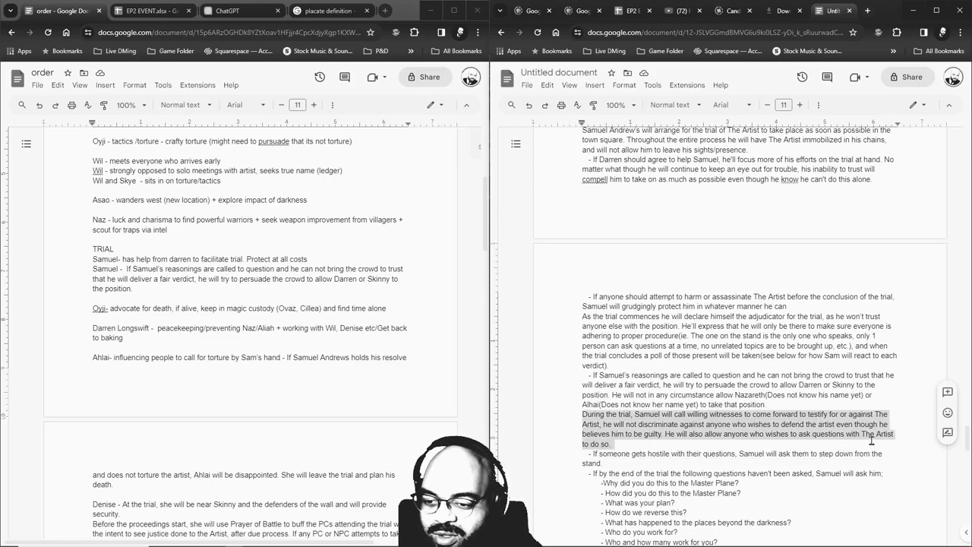
left_click_drag(872, 442, 852, 447)
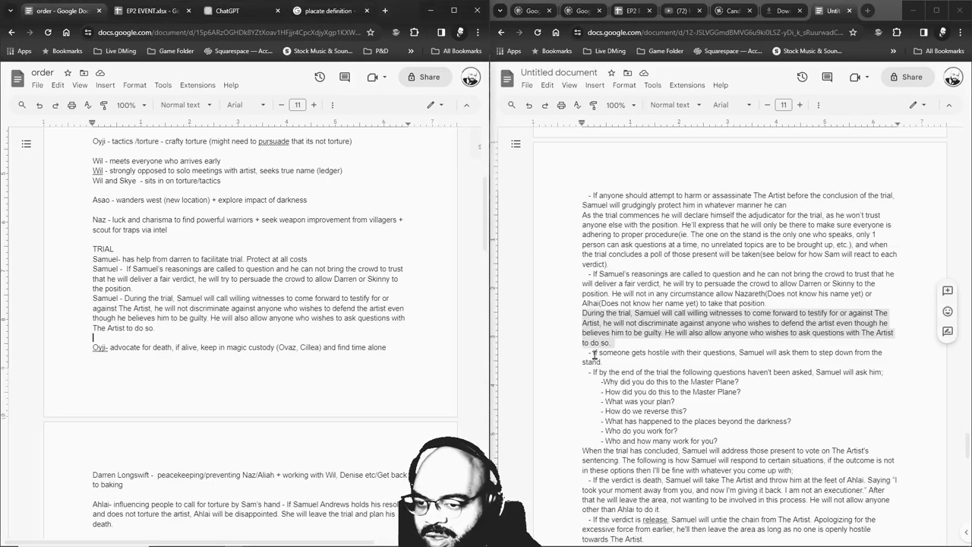
left_click_drag(583, 352, 645, 371)
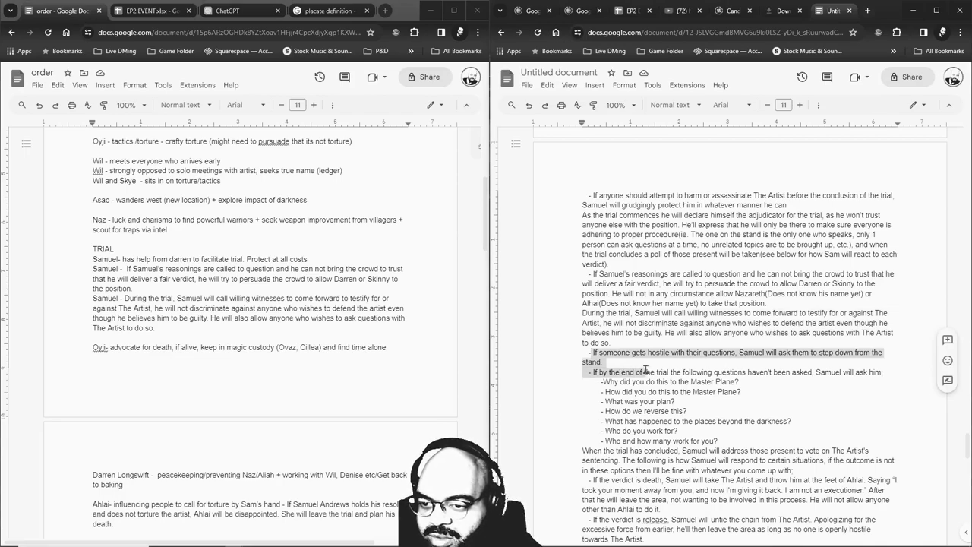
left_click_drag(583, 372, 885, 372)
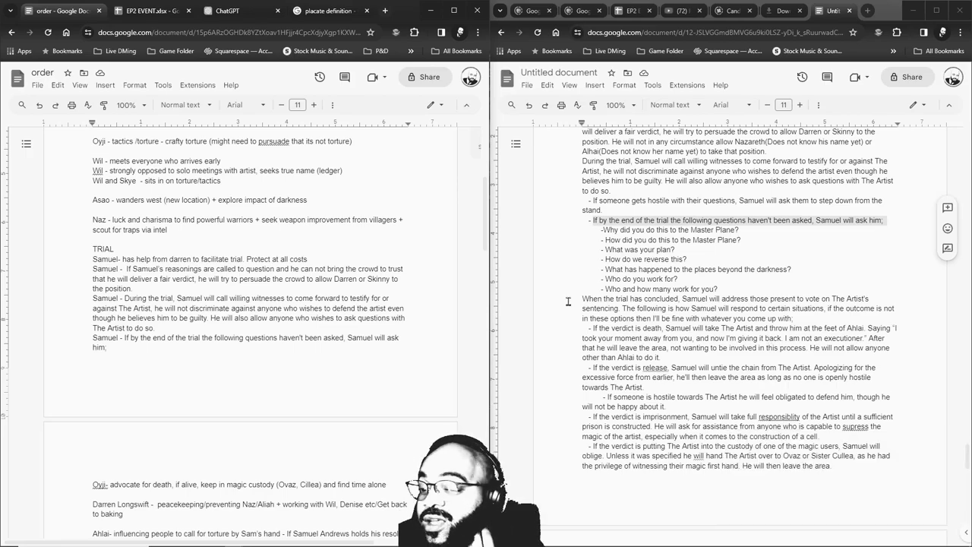
key("Return")
type("- V")
key("BackSpace")
key("BackSpace")
Type 'Samuel - ultimate verdict' and a BEFORE TRIAL Maxim Mori maiden-consulting note with rolls.
type("Samuel - ultimate verdict")
scroll(665, 342, "down", 4)
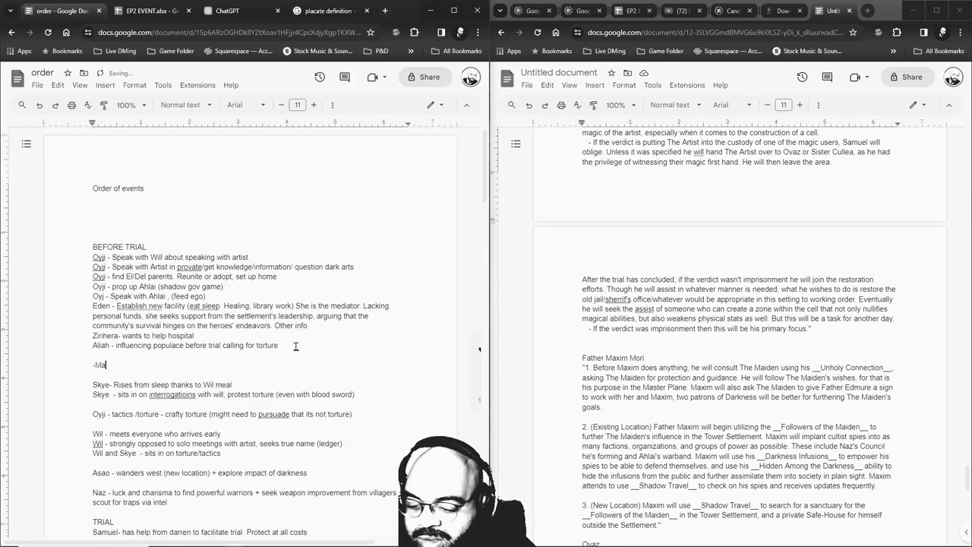
type("xim Mori con")
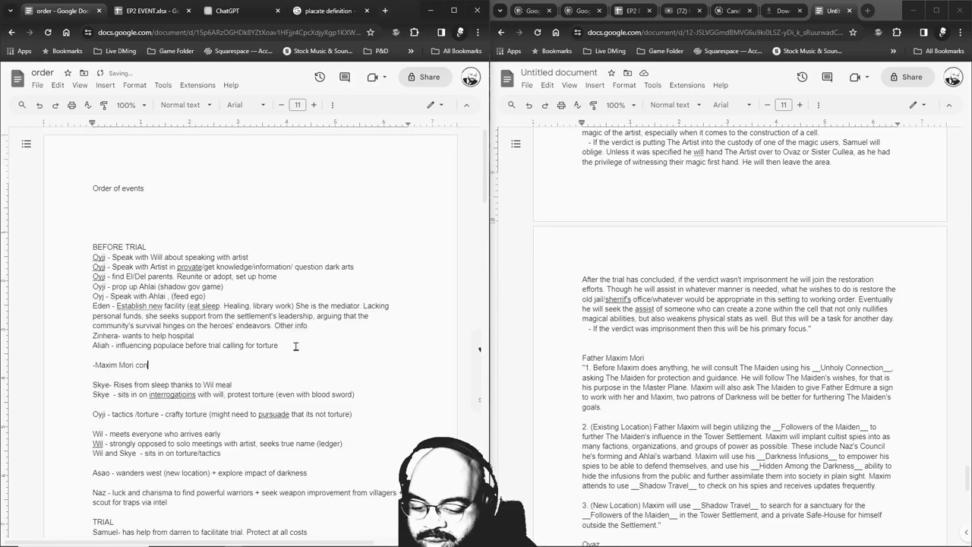
type("sulting with ")
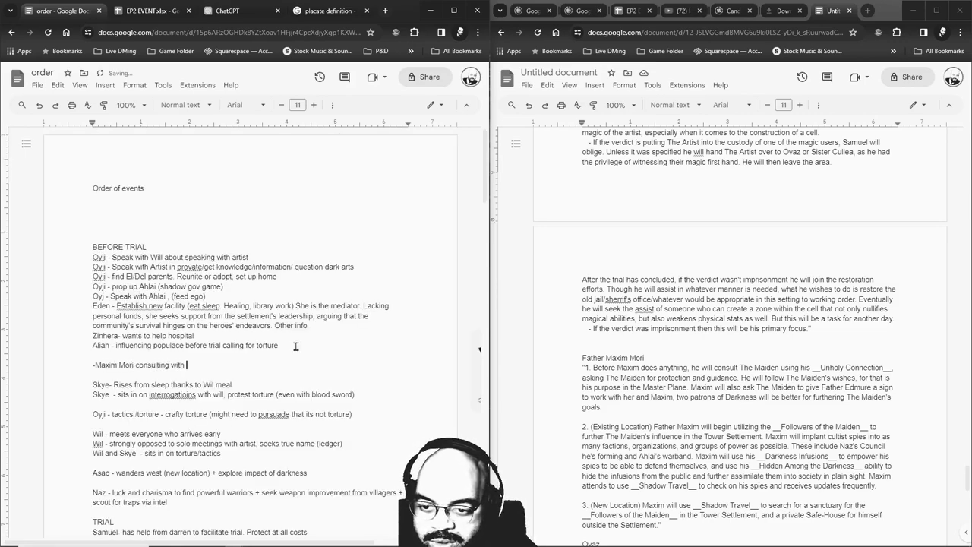
type("the maiden")
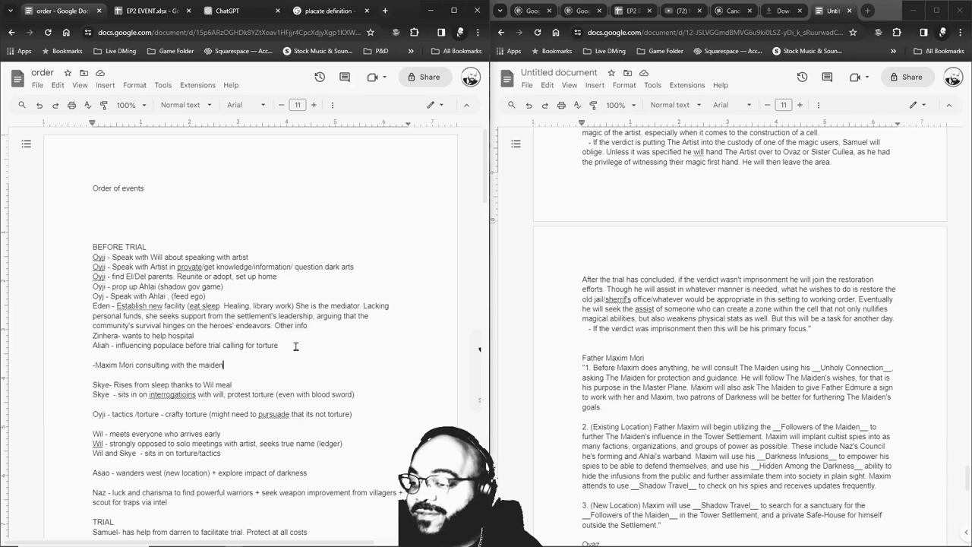
type(". Roll to see")
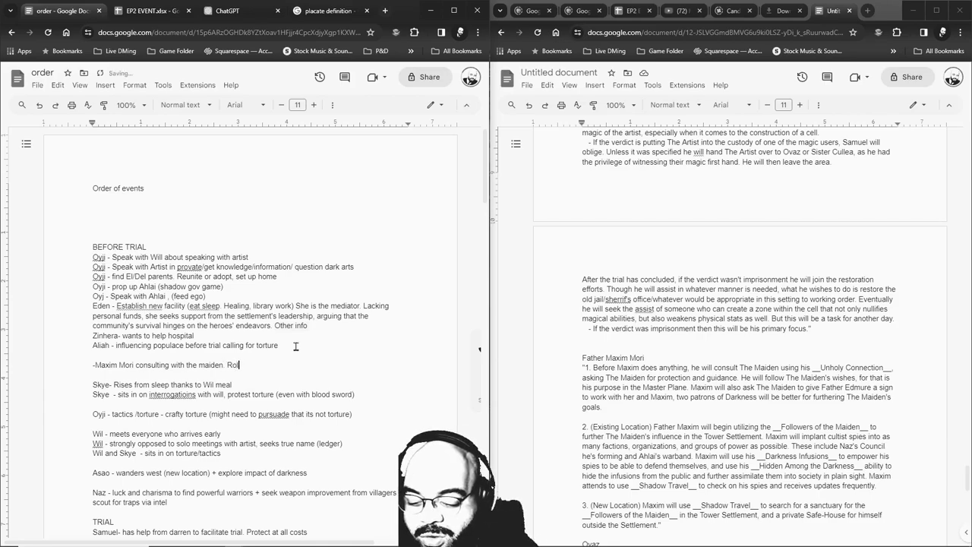
type(" if th")
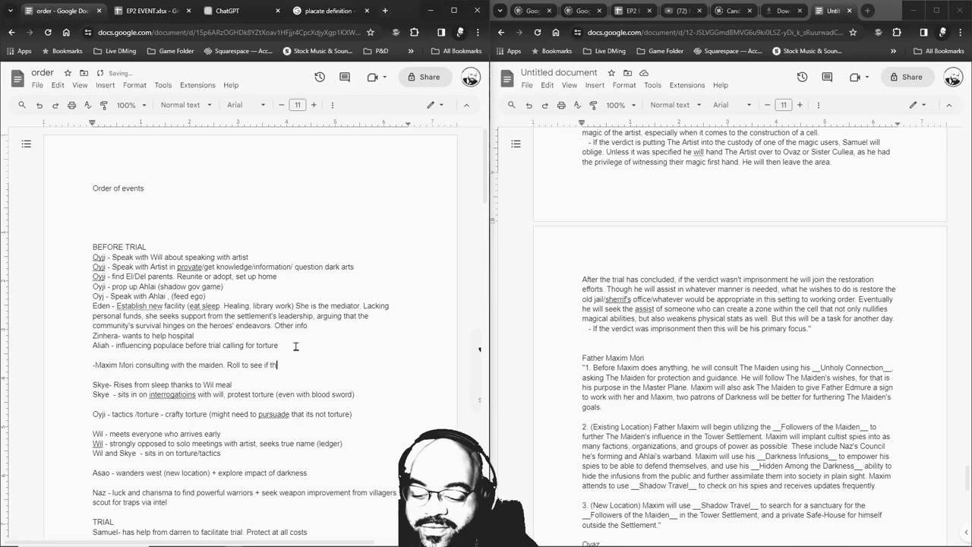
type("e wind and ")
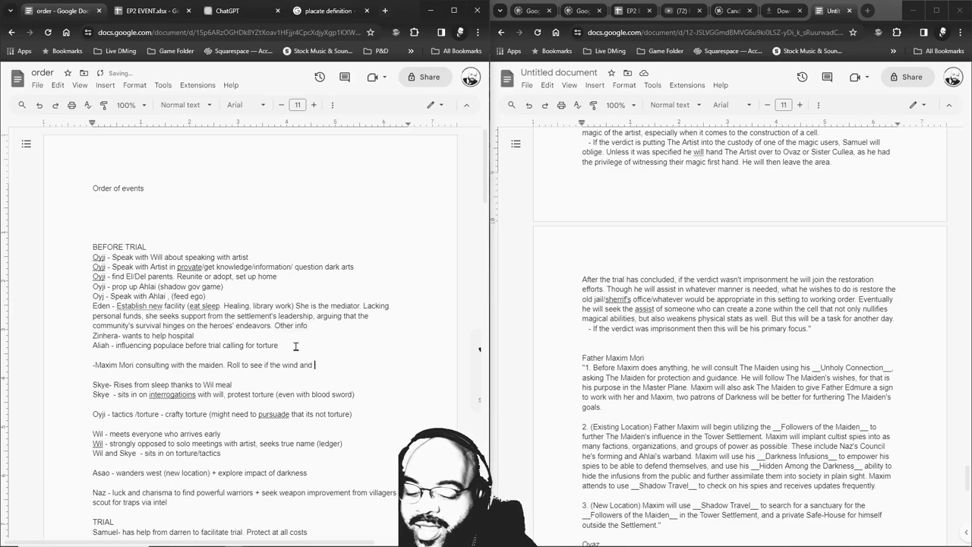
type("the maiden is ")
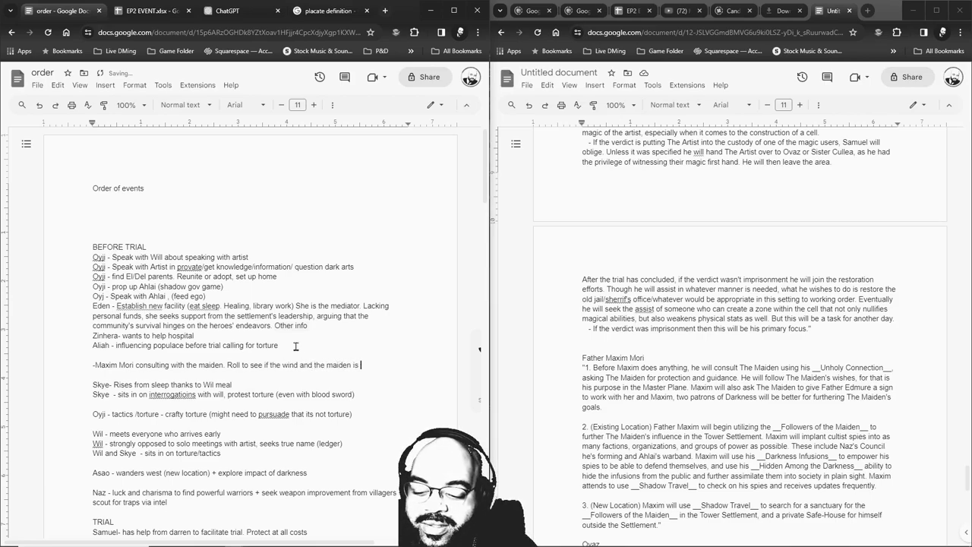
type("the same enti")
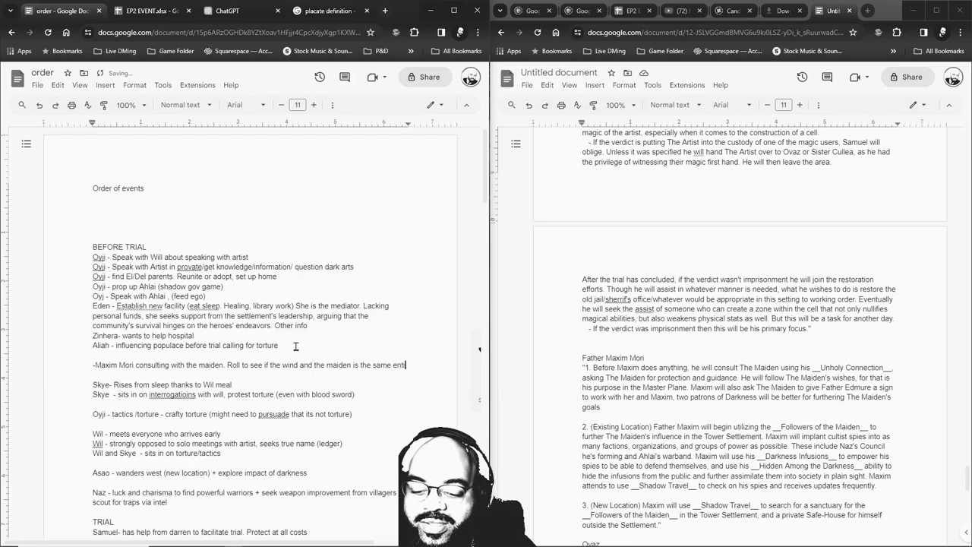
type("ty. IF NOT, roll to ")
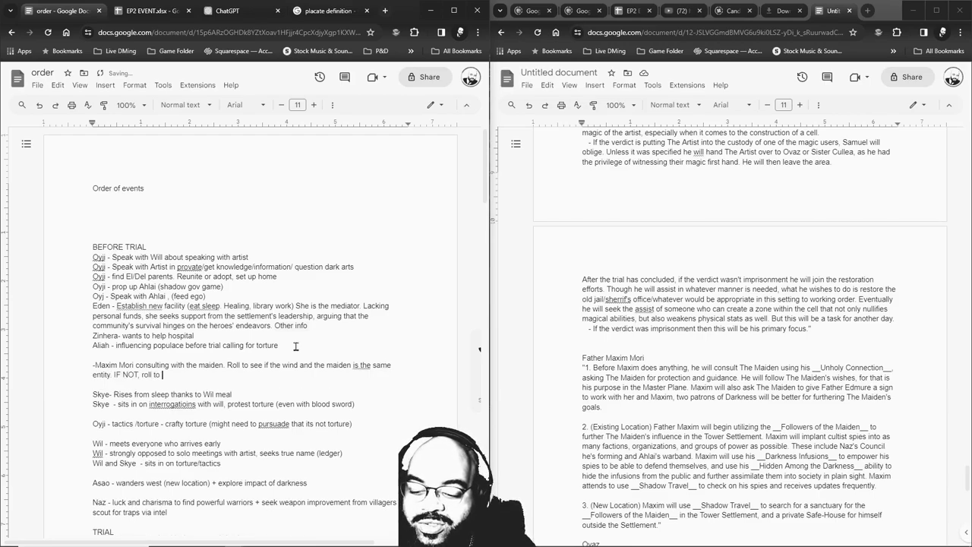
type("see if ")
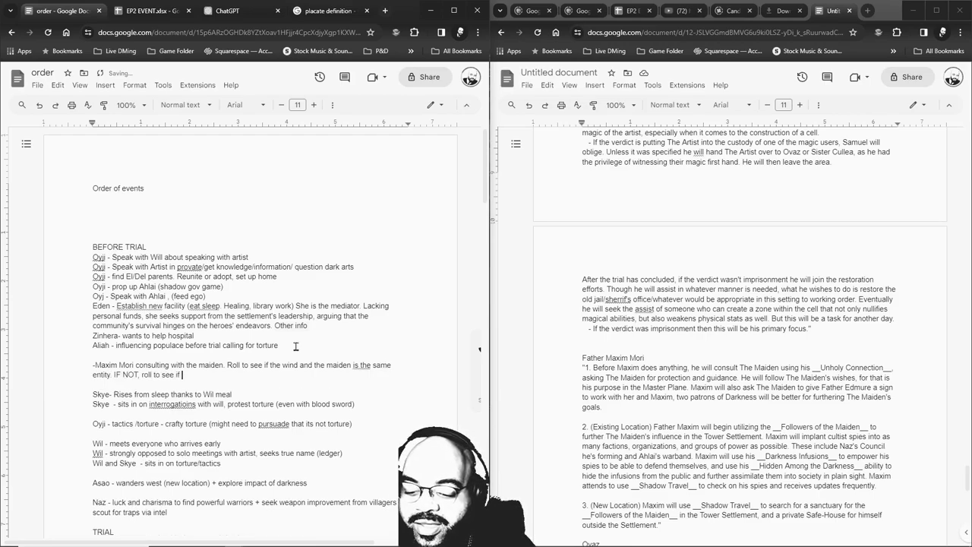
type("the maiden's ")
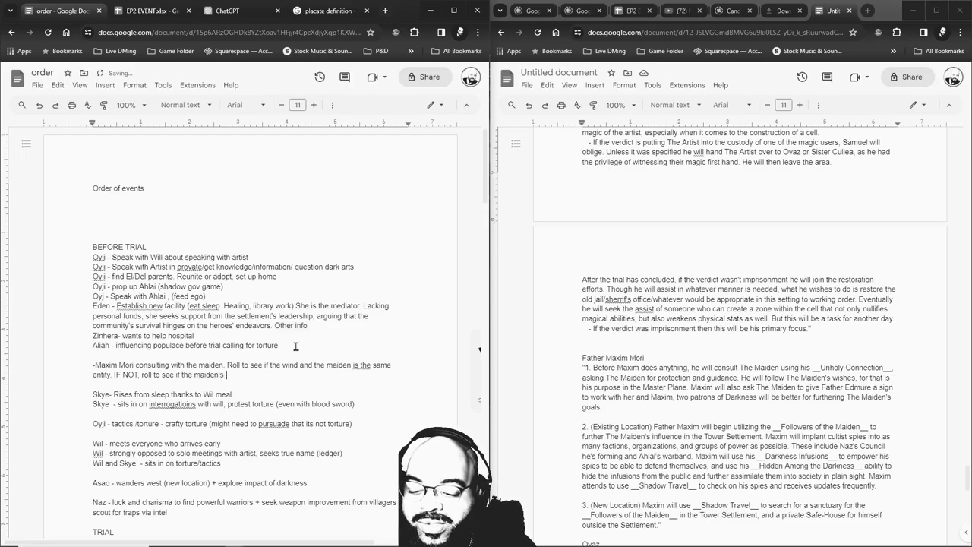
type("sign over")
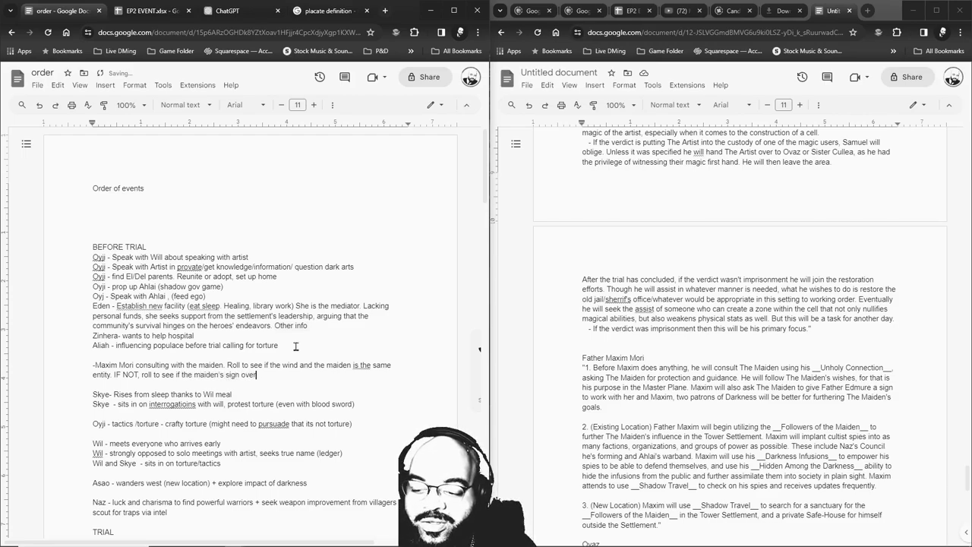
type("shadows the ")
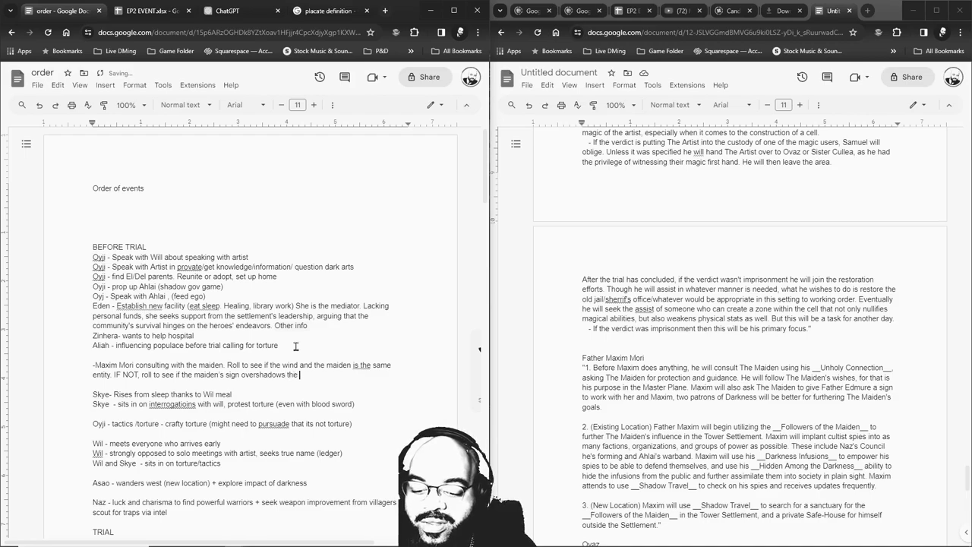
type("wind's sign")
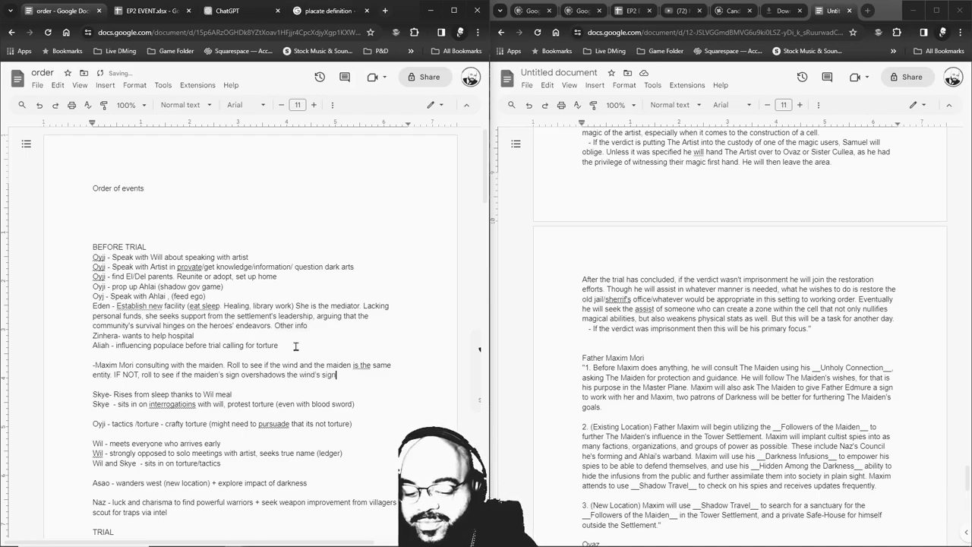
type(".")
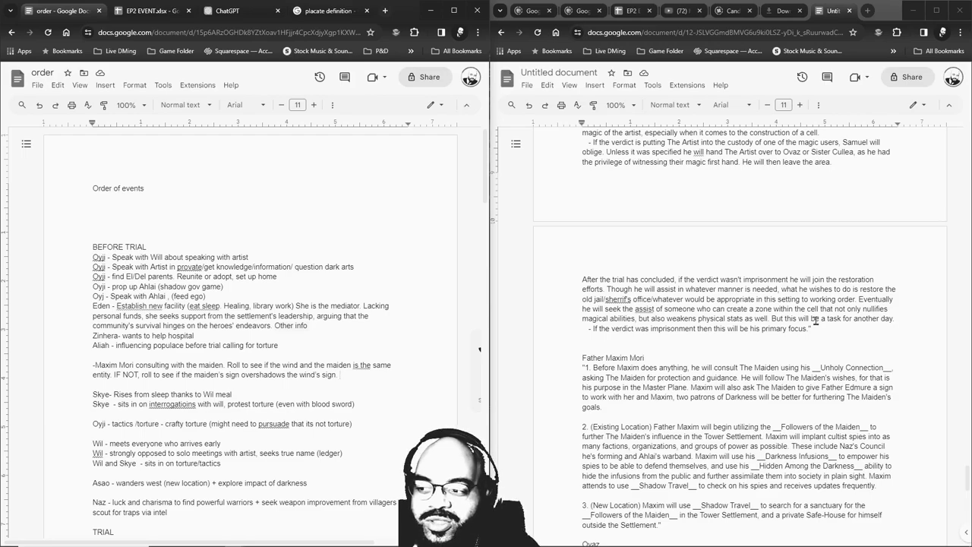
left_click(239, 365)
key("BackSpace")
type(", roll guidance.")
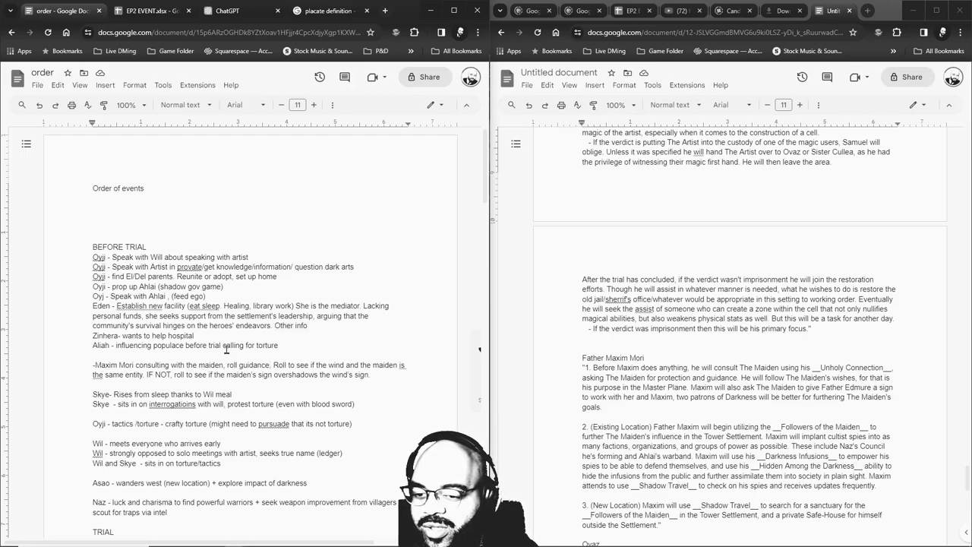
Add a 'Maxim - cult spread' entry below Oyji's line with a blank line above it.
scroll(215, 436, "down", 2)
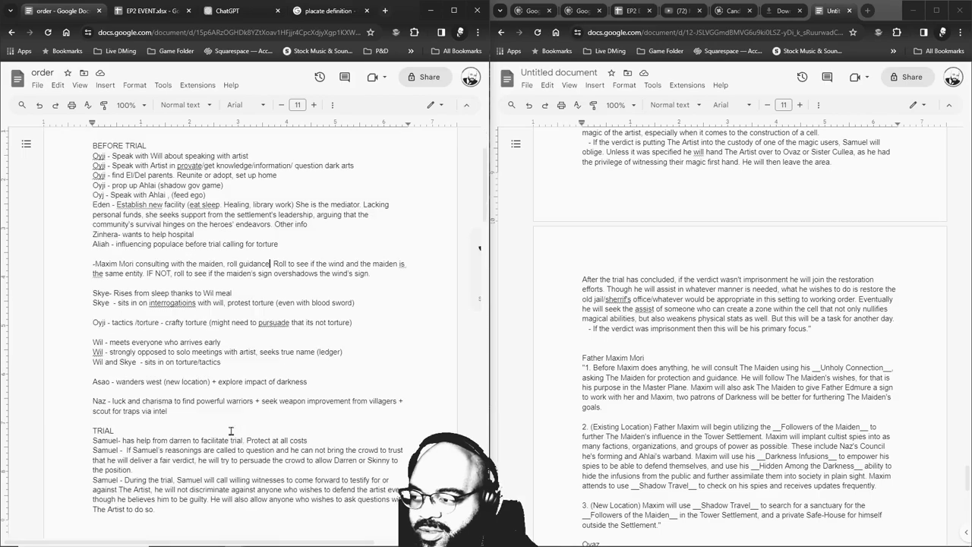
left_click(247, 365)
left_click(245, 332)
type("Maxim - cult spread")
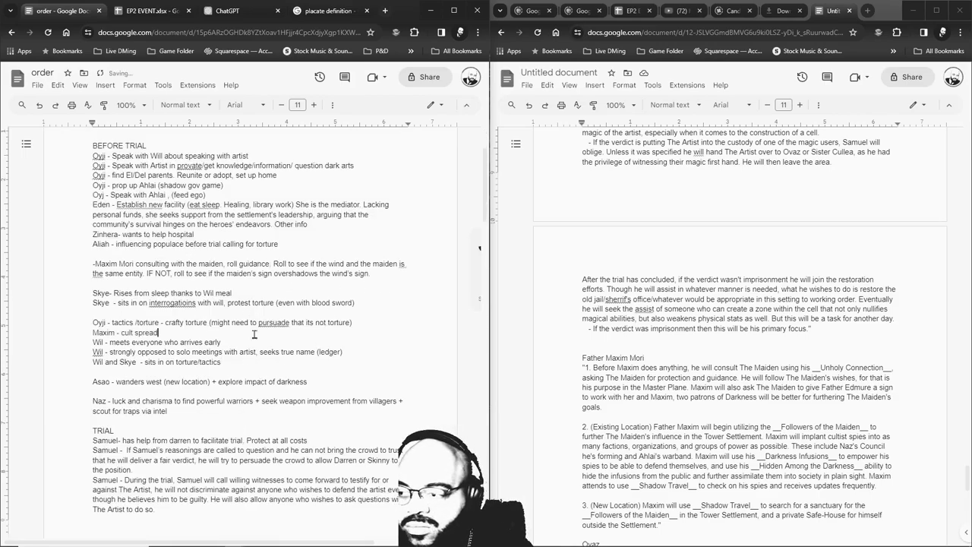
left_click(362, 322)
key("Return")
Extend the Maxim line: 'cult spread in there. Cultist will flag away others from foreshadowed maxim sanctuary'.
scroll(455, 357, "down", 3)
left_click(113, 446)
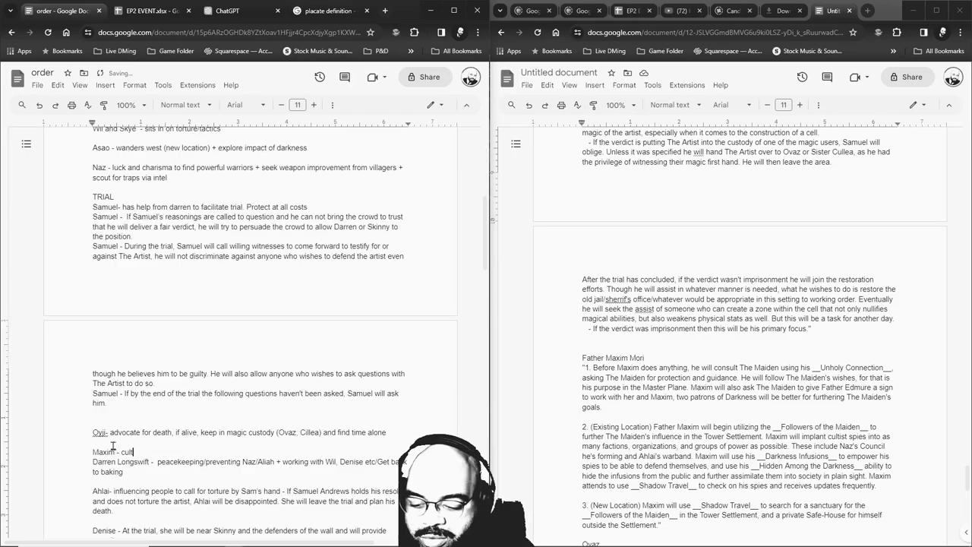
type("Maxim - cult spread")
type("cult spread i")
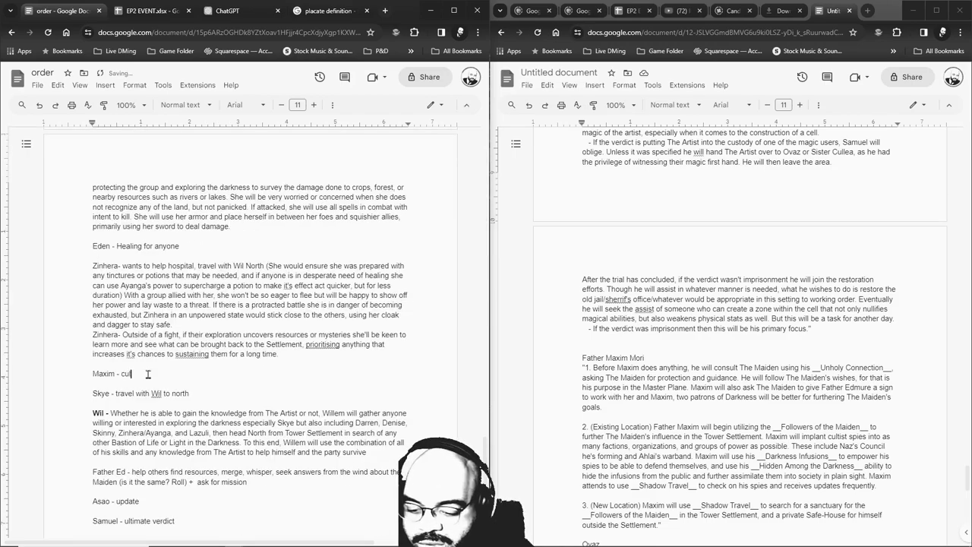
type("n there")
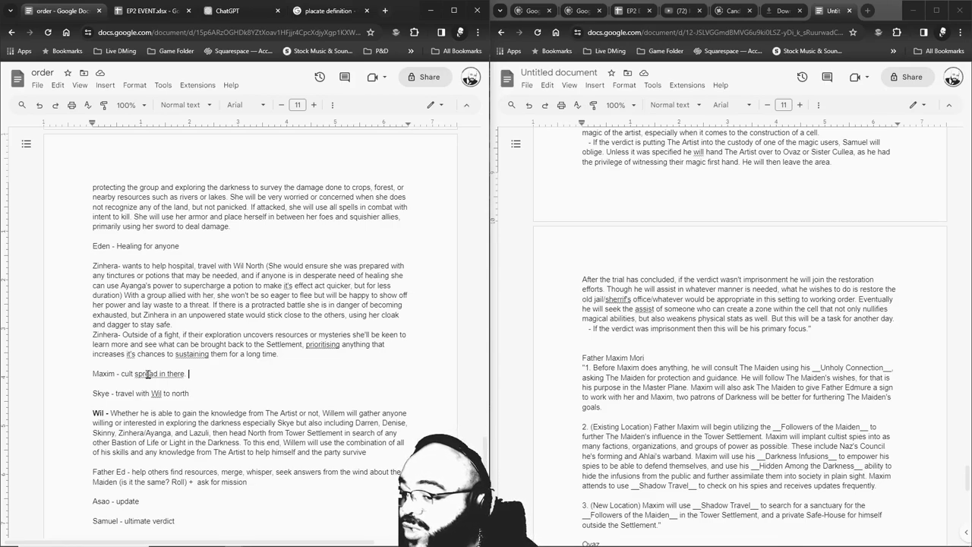
key("BackSpace")
type(". Cultist")
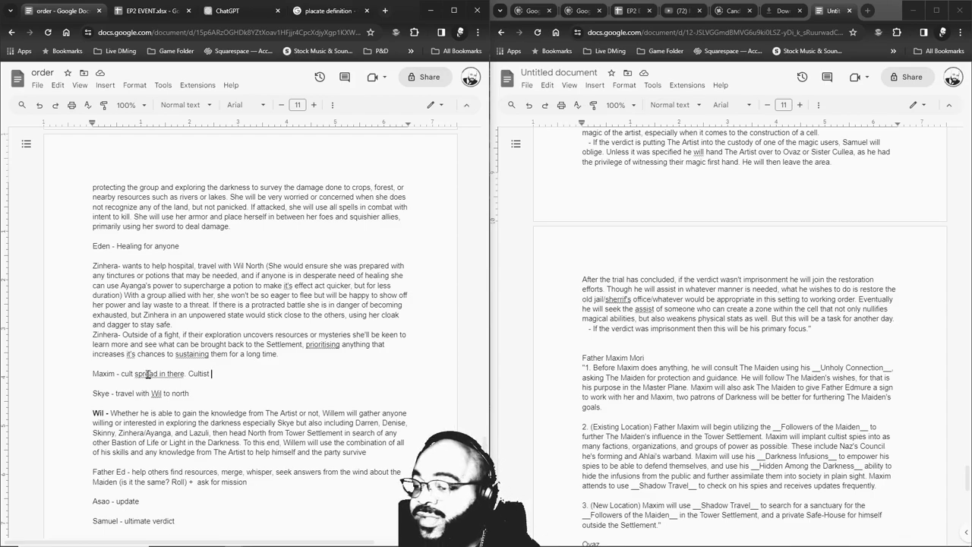
type(" will flag awa")
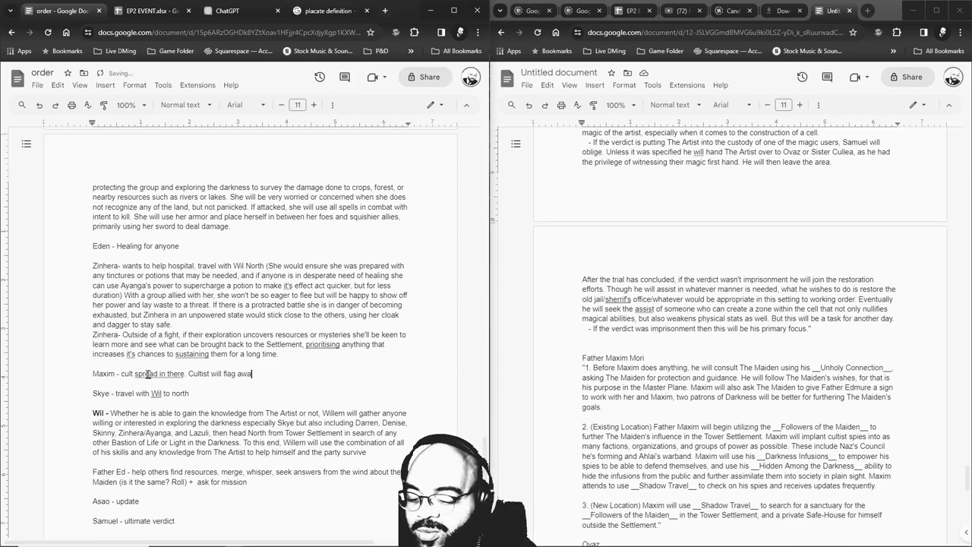
type("y others from ")
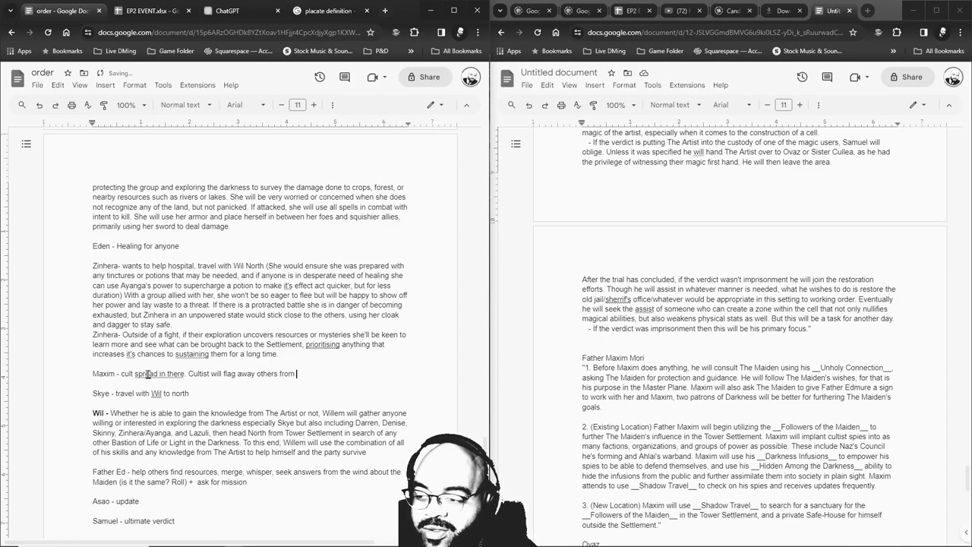
type("foresha")
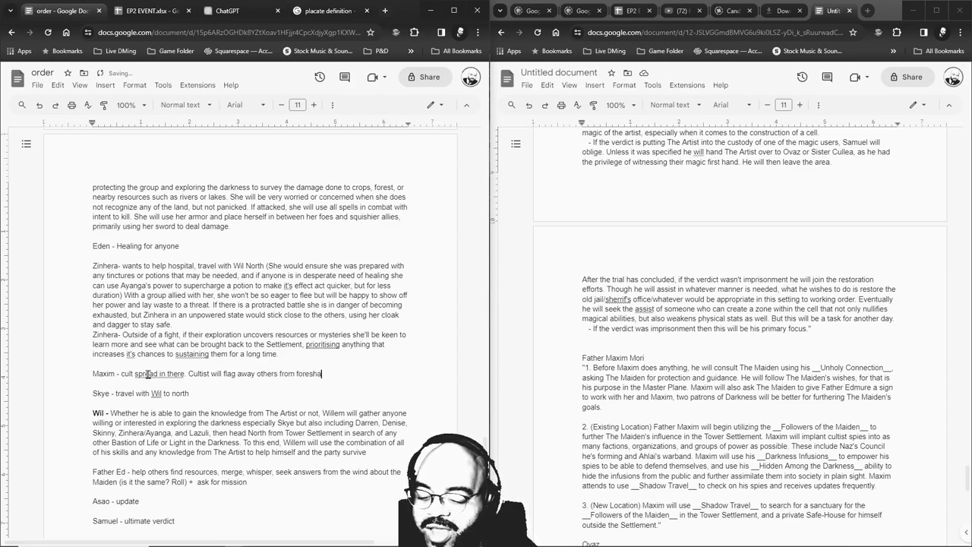
type("dowed maxim s")
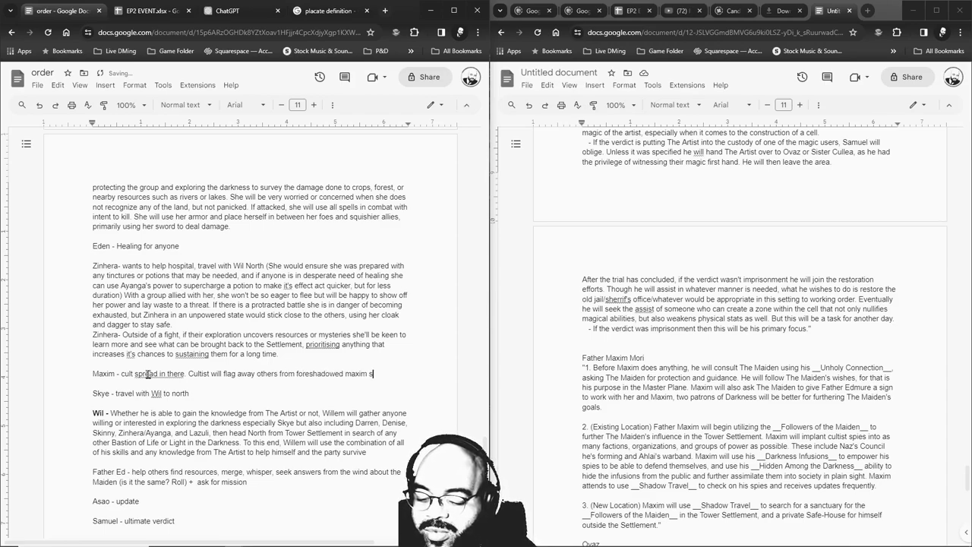
type("anctuary")
Cut Maxim's cult note and paste it back onto the blank line after the Asao entry.
scroll(592, 385, "down", 3)
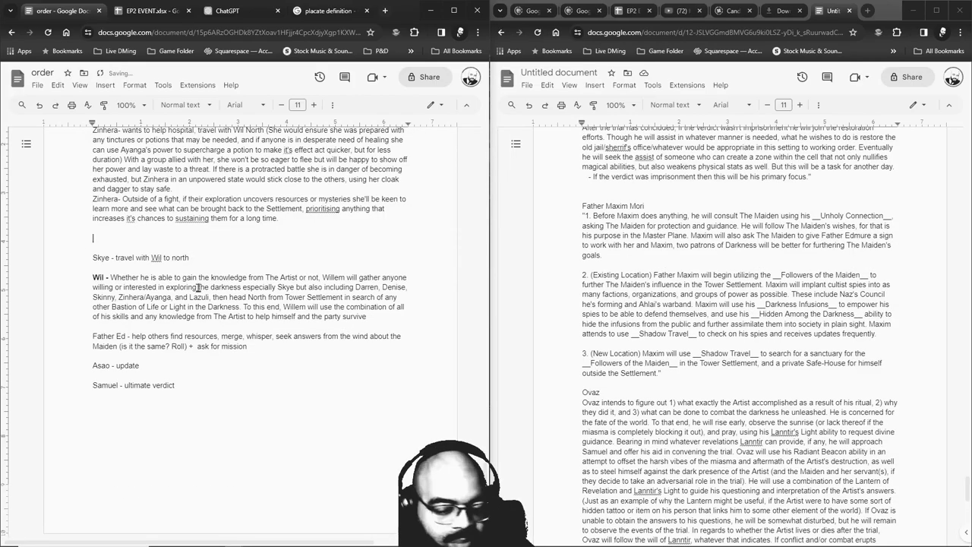
key("ctrl+z")
scroll(236, 287, "up", 15)
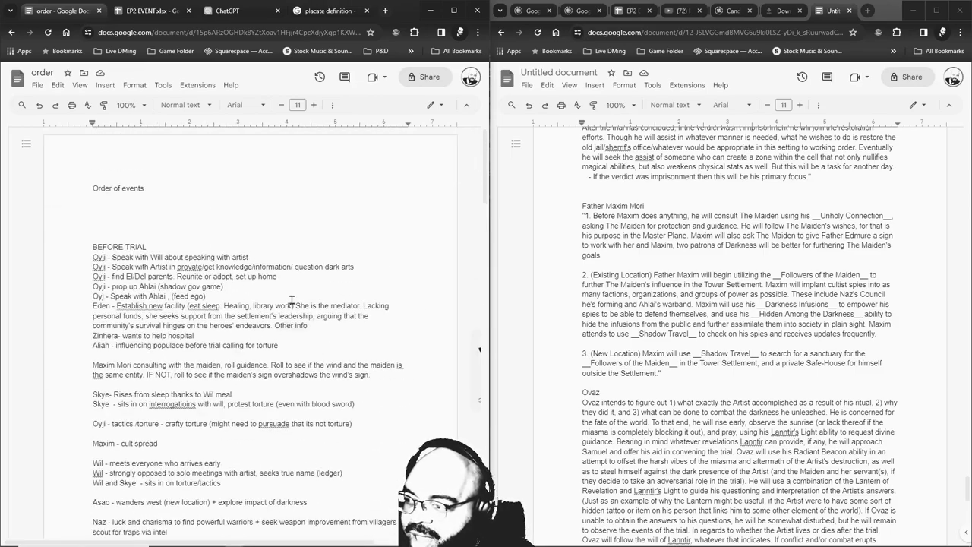
scroll(292, 302, "down", 3)
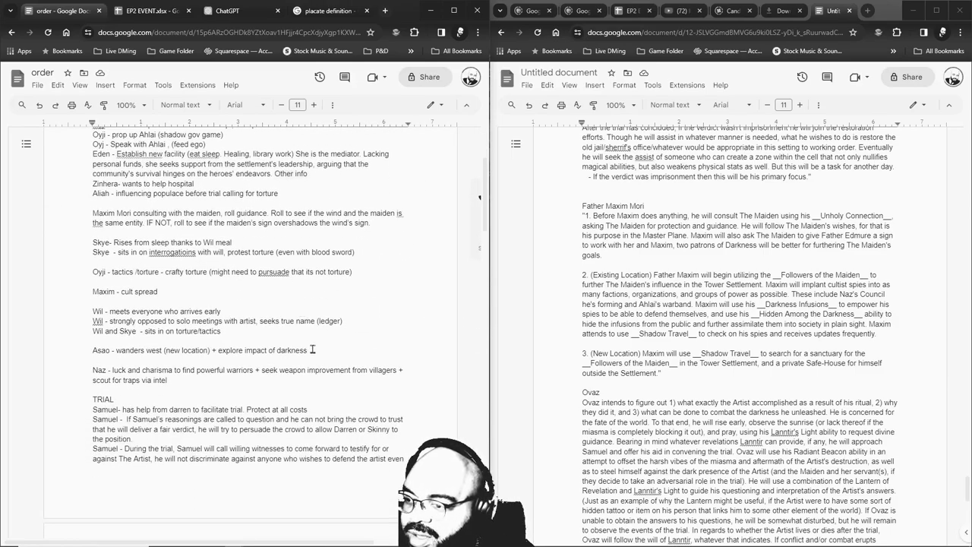
left_click(312, 350)
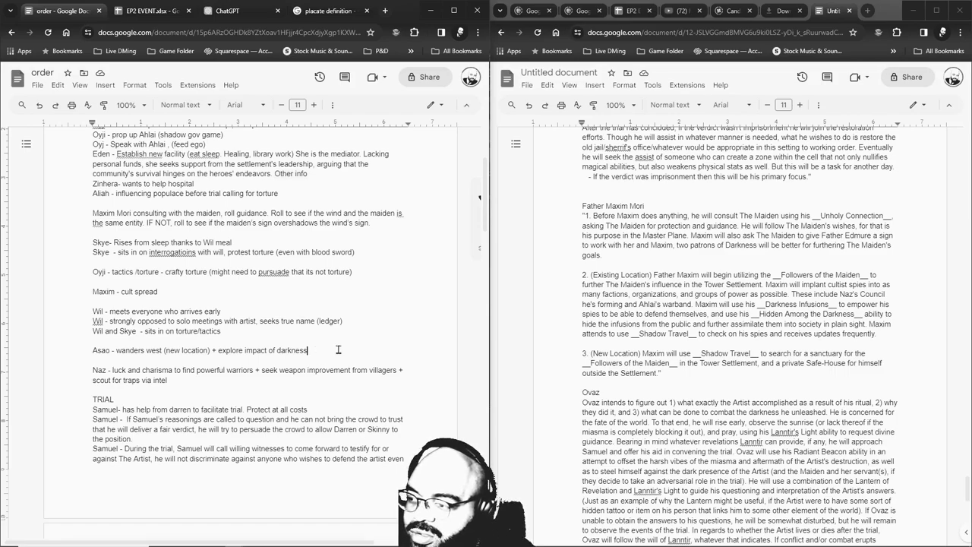
scroll(335, 357, "down", 5)
type("Maxim - cult spread in there. Cultist will flag away others from foreshadowed maxim sanctuary")
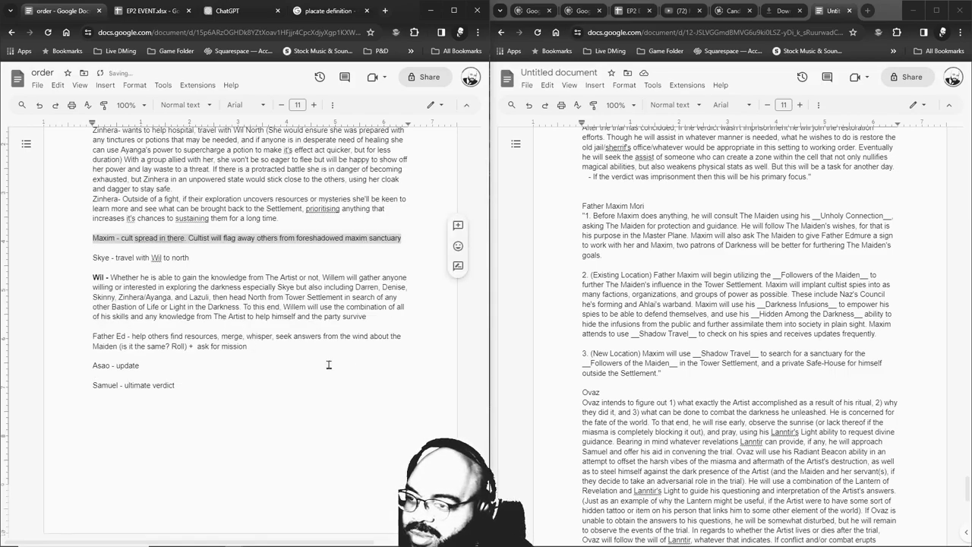
Add the line 'Show maxim in new location' beneath Maxim's note.
left_click(405, 237)
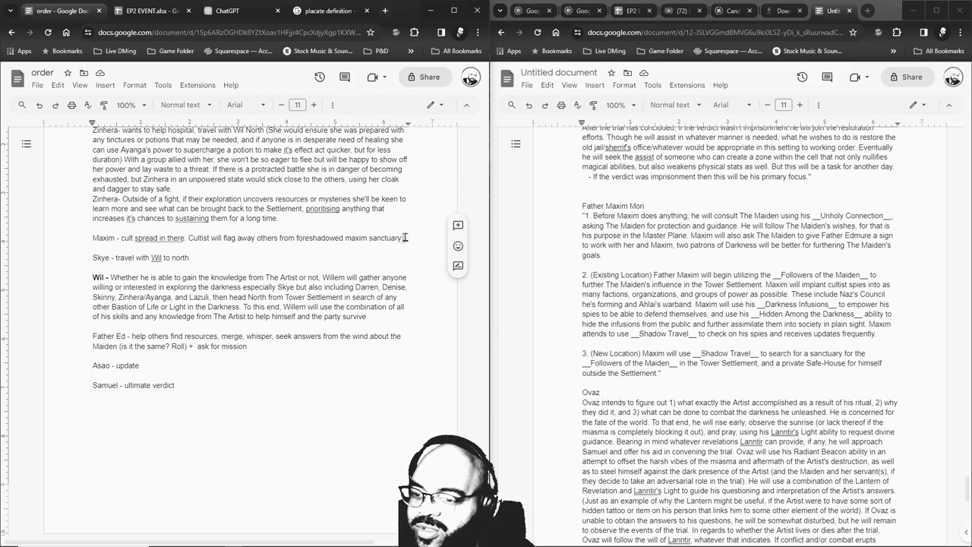
key("Return")
type("Show m")
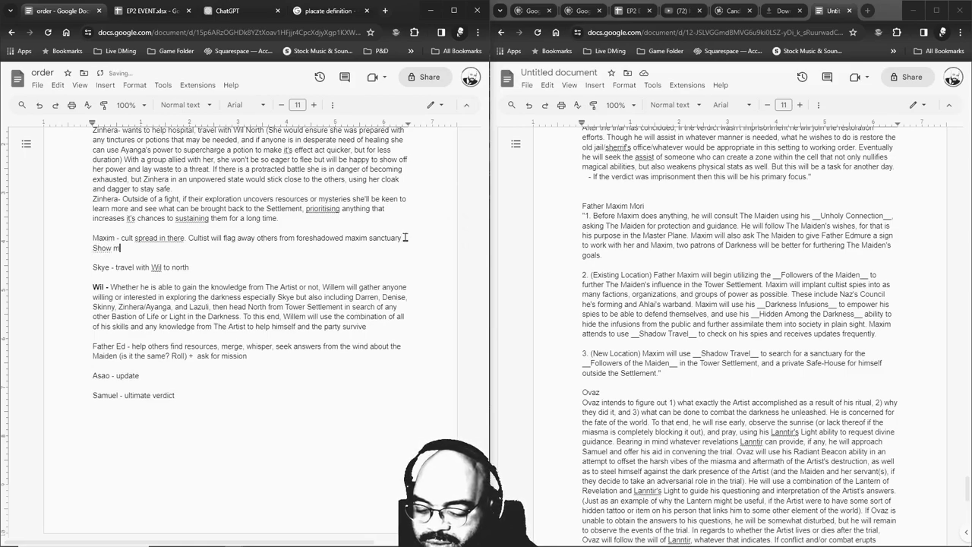
type("axim in new l")
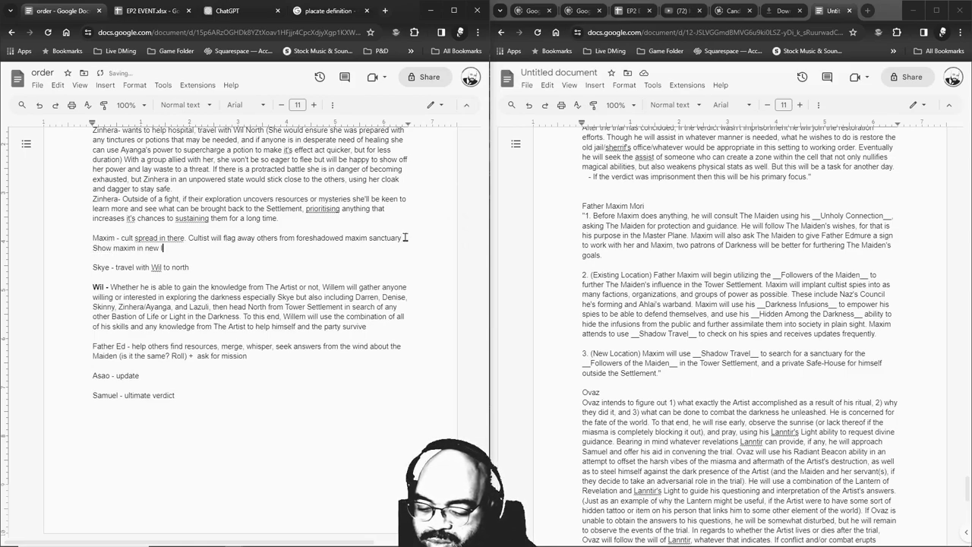
type("ocation")
scroll(818, 319, "down", 5)
scroll(819, 319, "up", 5)
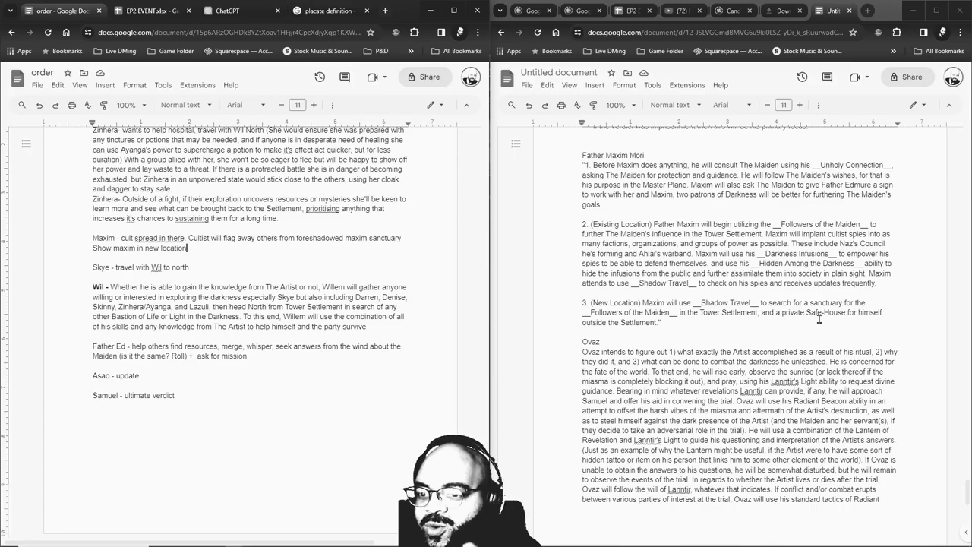
On the empty line after Samuel's trial notes, type 'Ovaz- asks the questions when he sees fit'.
scroll(318, 346, "up", 15)
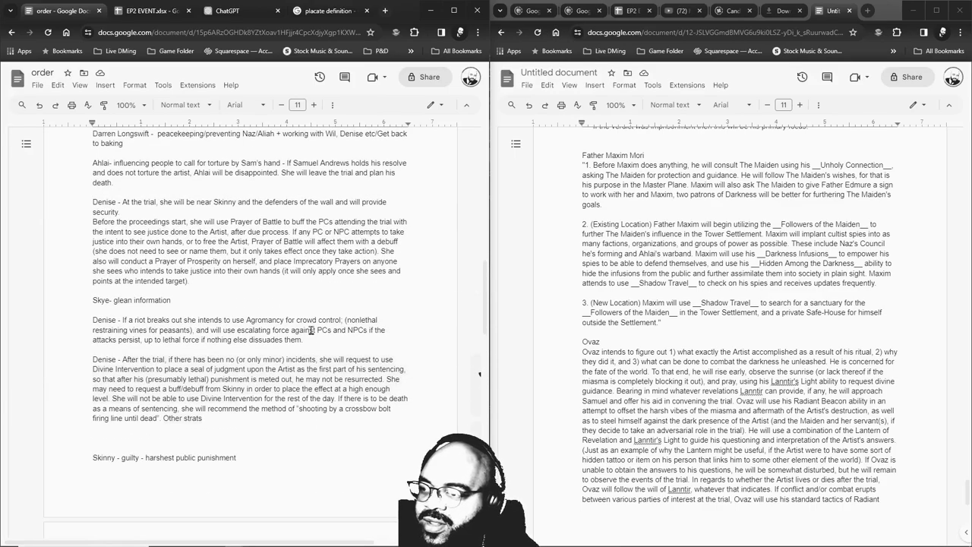
scroll(317, 346, "down", 5)
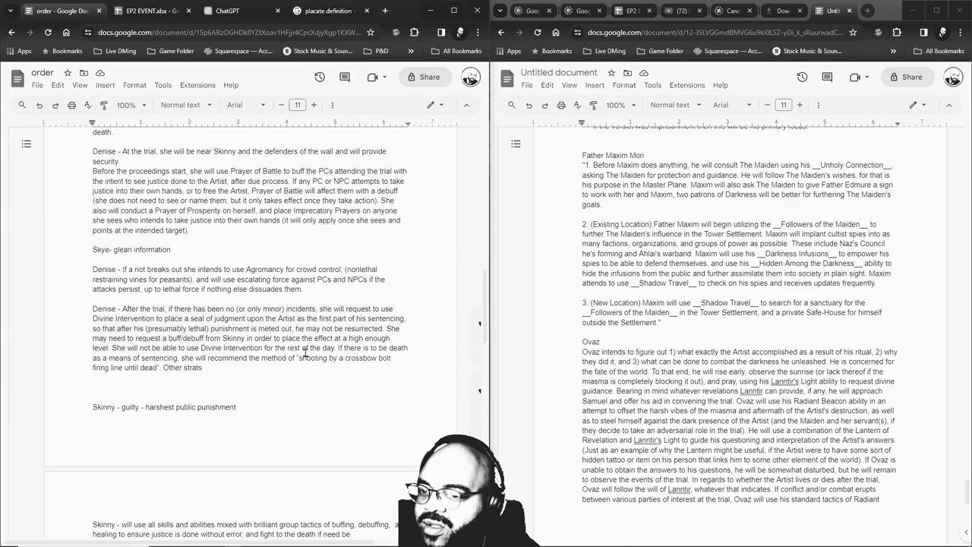
scroll(311, 346, "down", 3)
type("Ovaz")
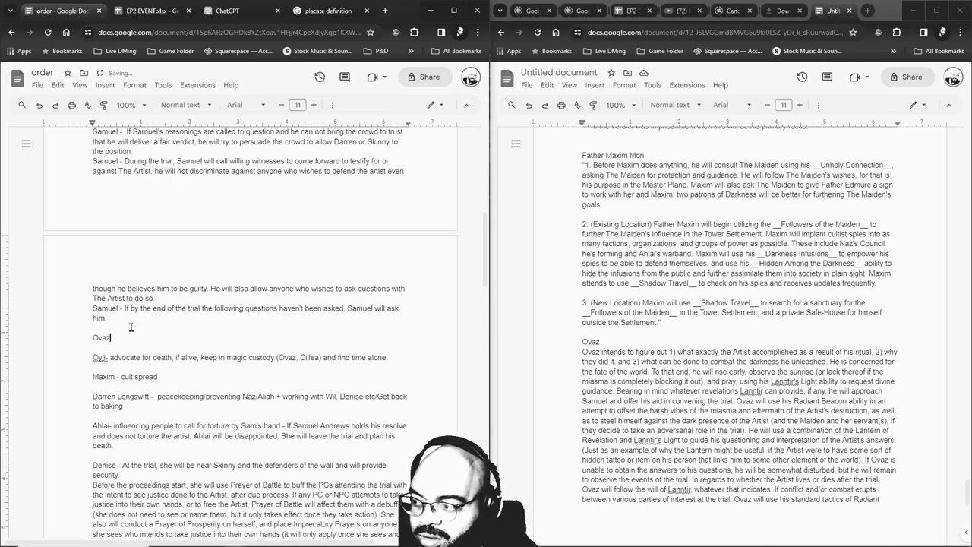
type("- asks the ques")
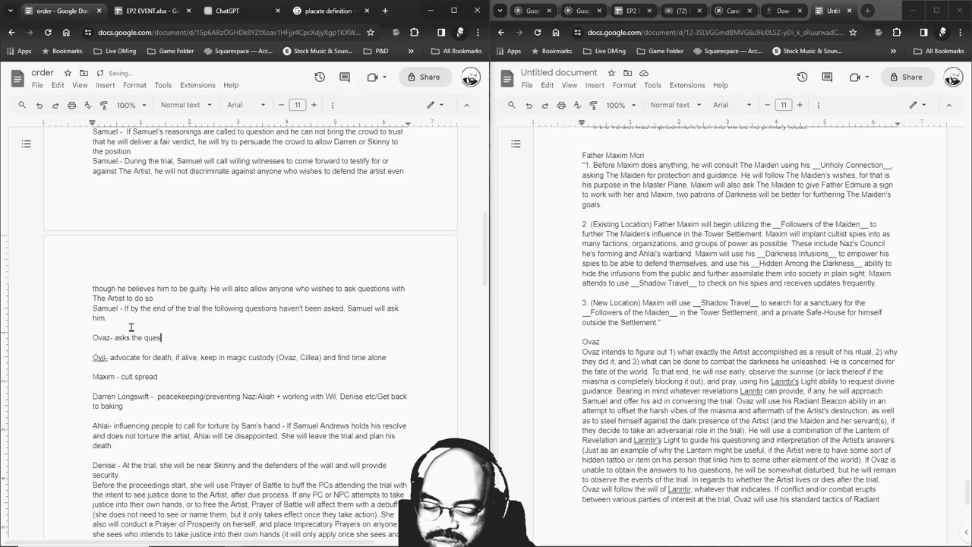
type("tions when he sees fit")
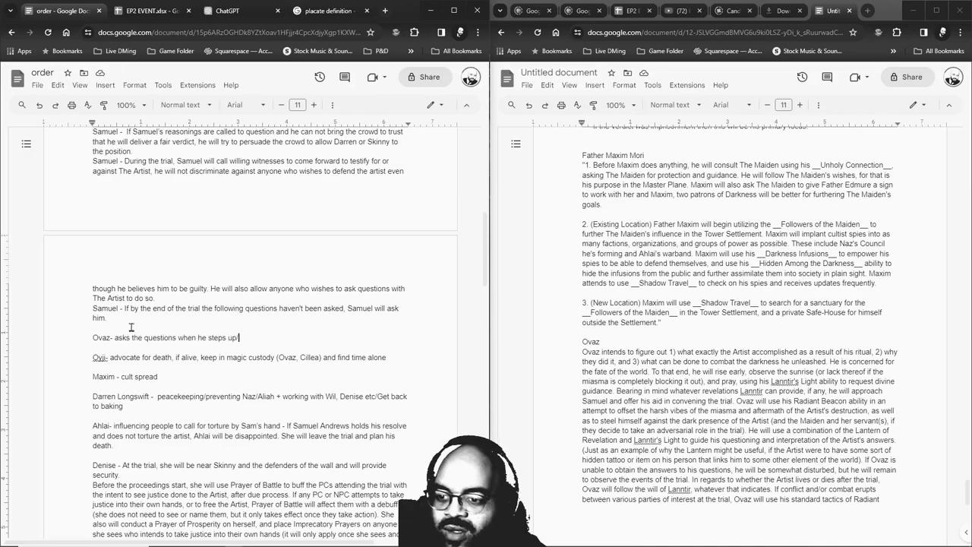
scroll(248, 344, "up", 10)
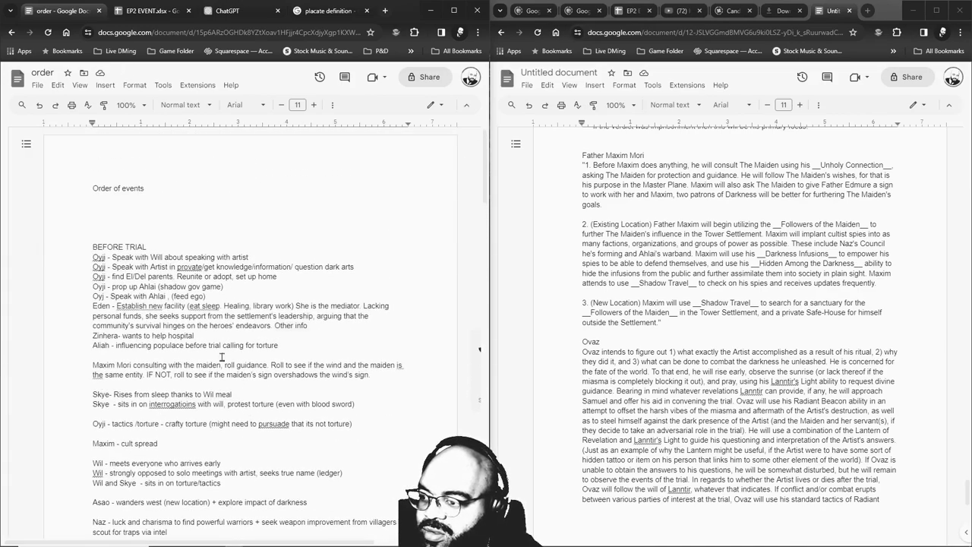
Under BEFORE TRIAL, add 'Ovaz - rise early, observe the sunrise, pray, request guidance'.
left_click(191, 246)
key("Return")
type("Ovaz - rise early, ohbse")
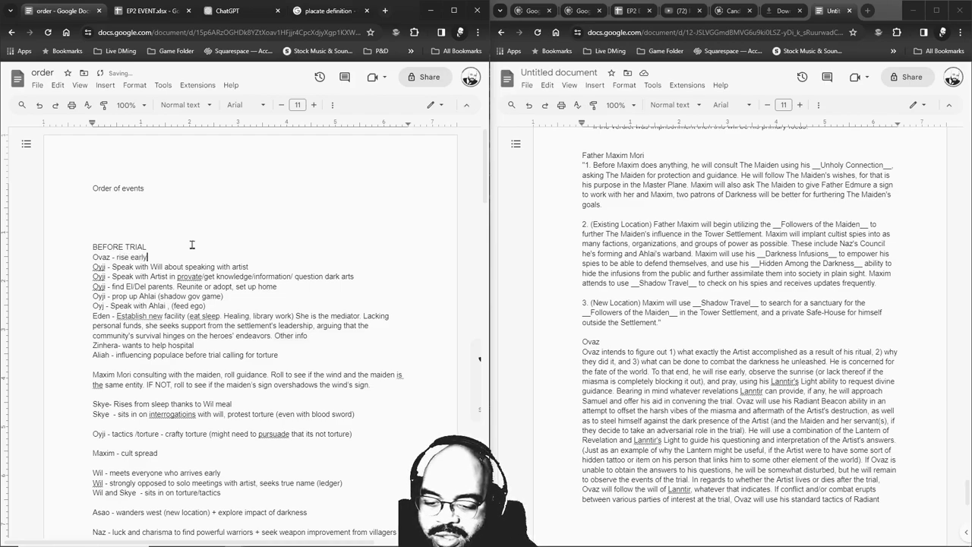
key("BackSpace")
key("BackSpace")
key("BackSpace")
key("BackSpace")
type("bserve the sunris")
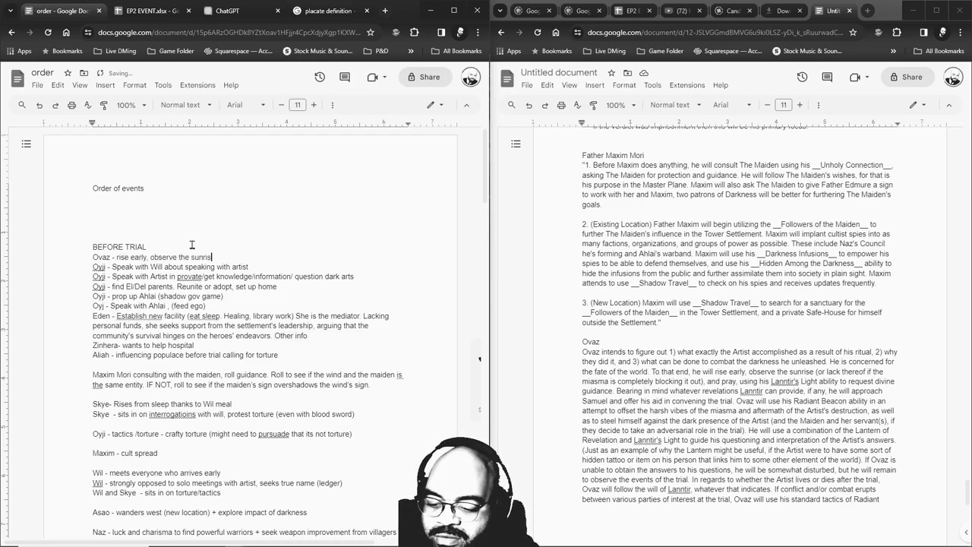
type("e,, pray, request")
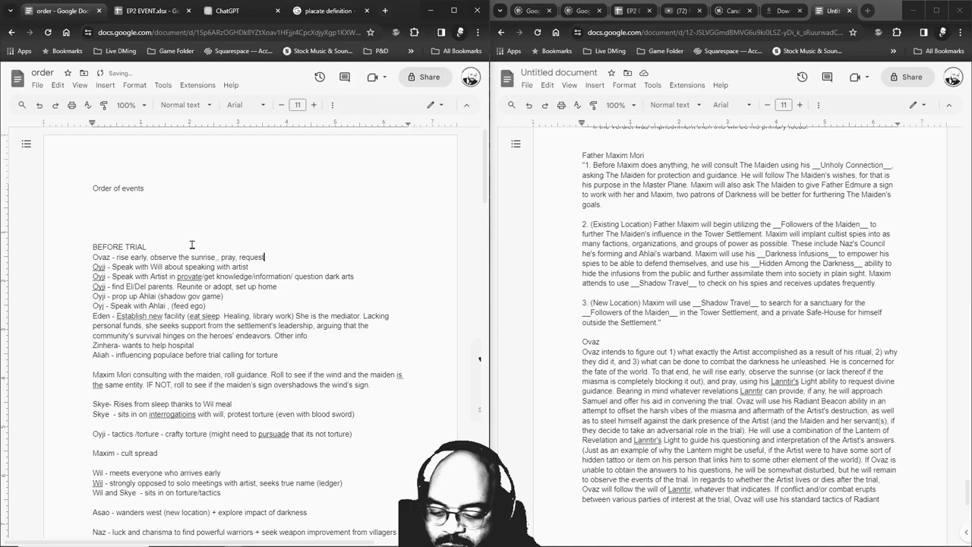
type(" guidance")
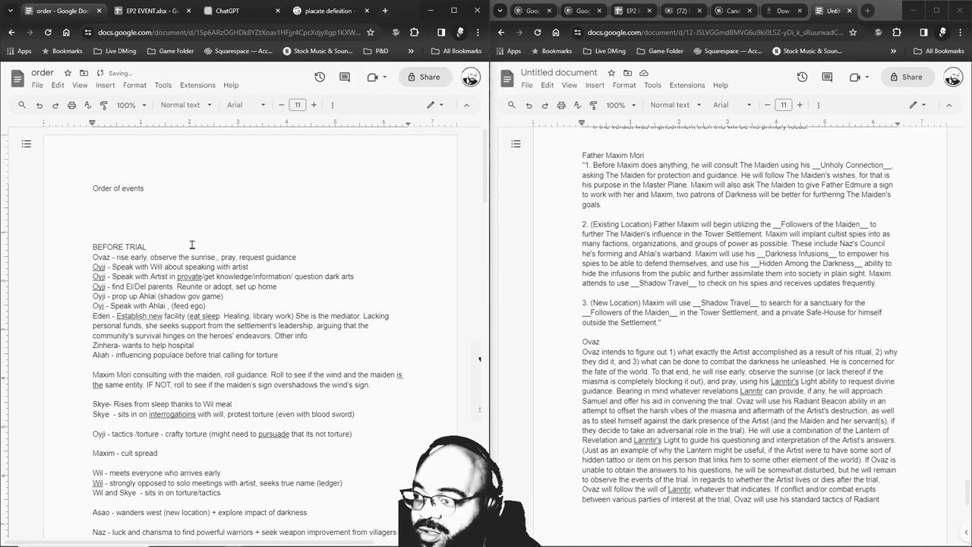
Add a second Ovaz line offering to help Sam as a radiant beacon to offset dark gloomy vibes.
key("Return")
type("Ovaz- offers to help")
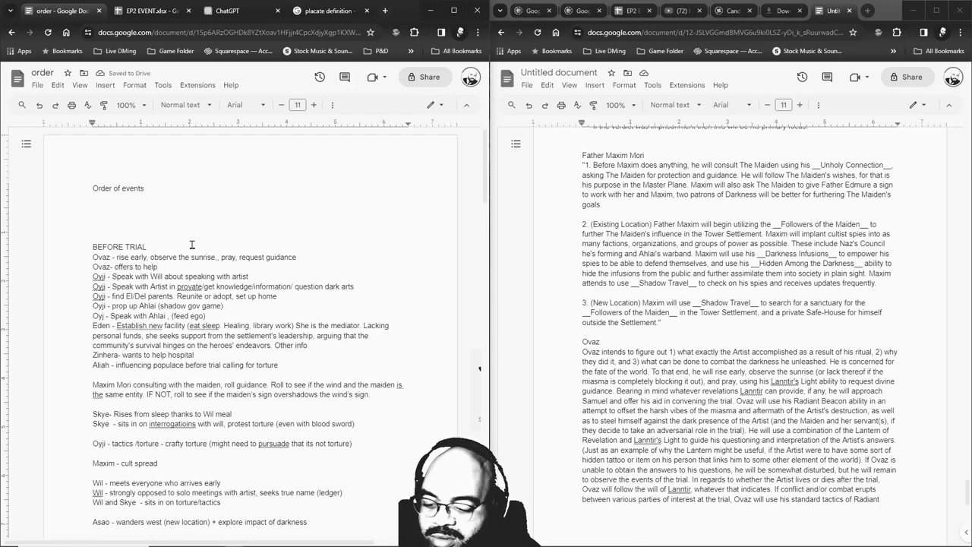
type(" sam")
key("Return")
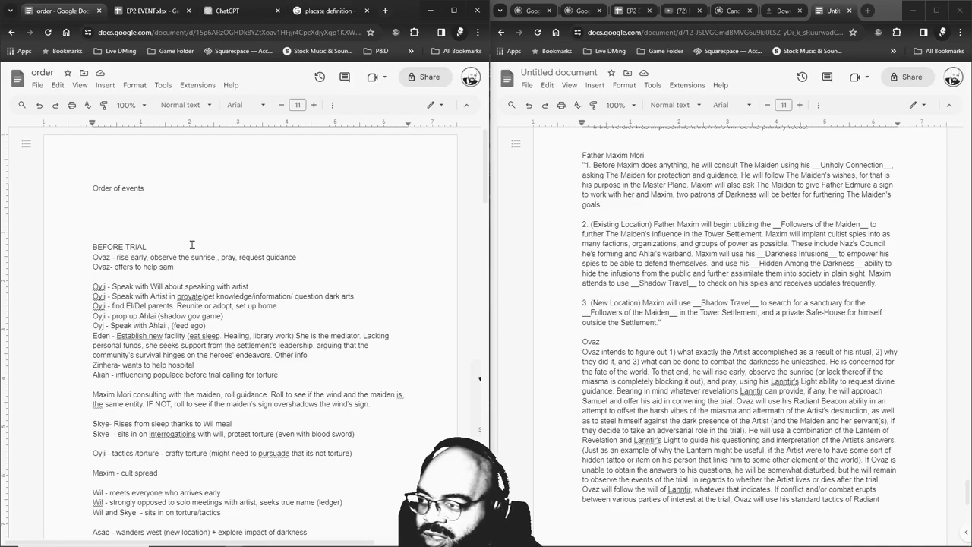
key("BackSpace")
type(", r")
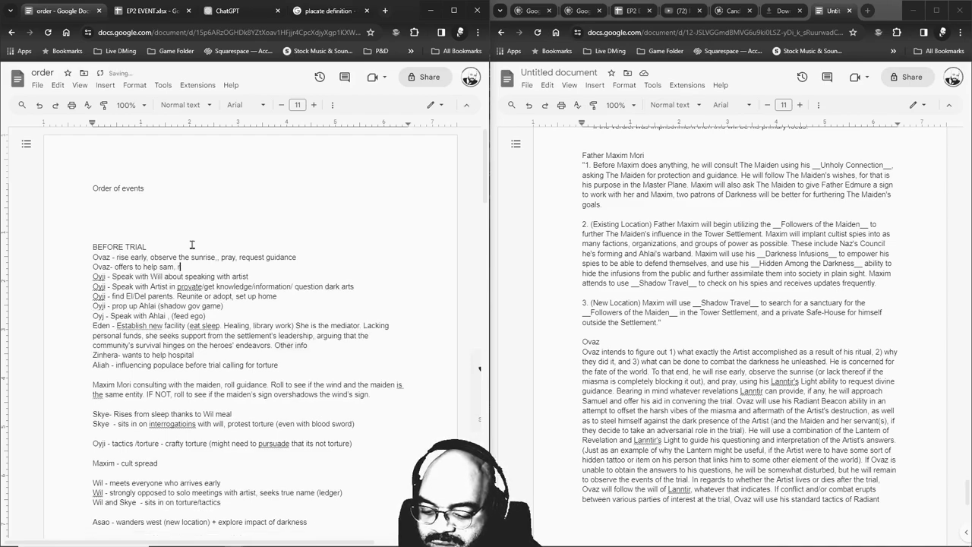
type("adiant beacaon")
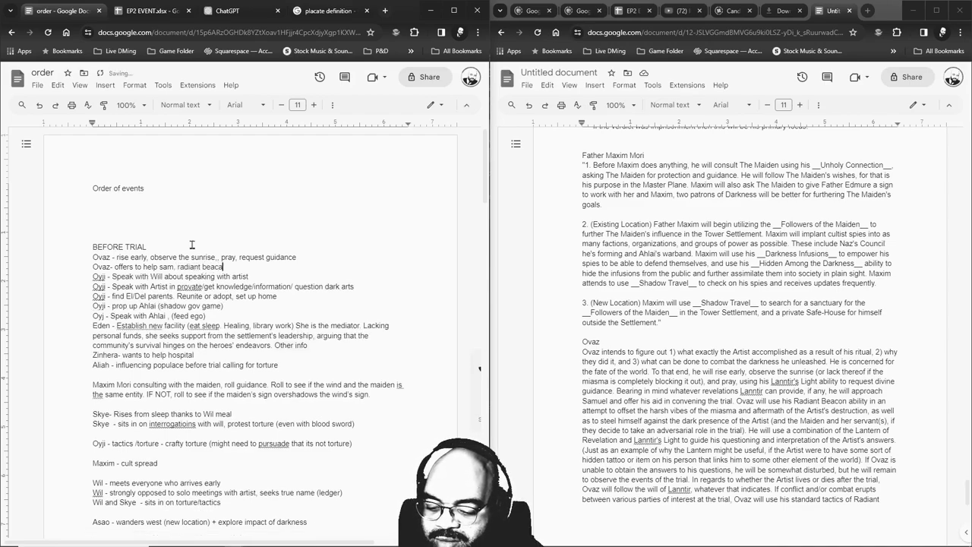
key("BackSpace")
key("BackSpace")
key("BackSpace")
type("on to offse")
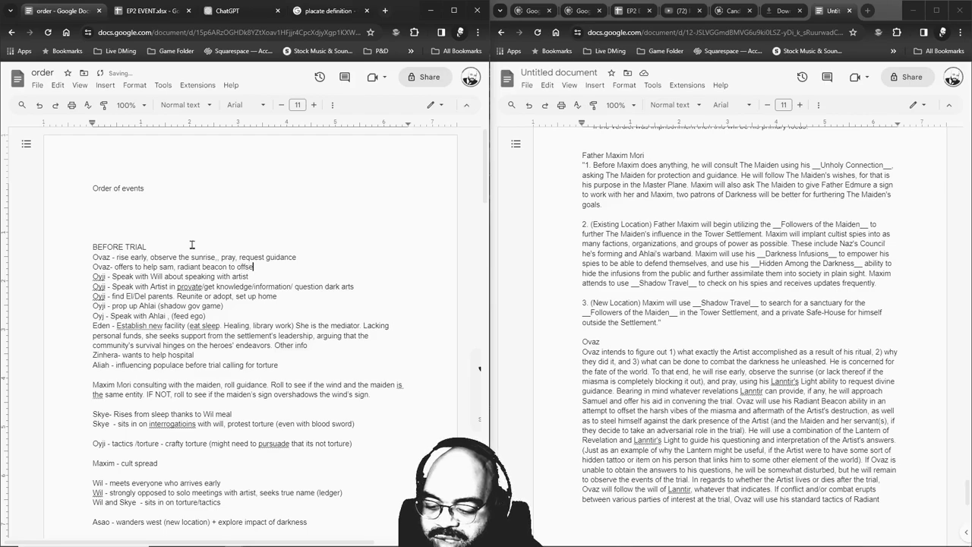
type("t dark gloomy vib")
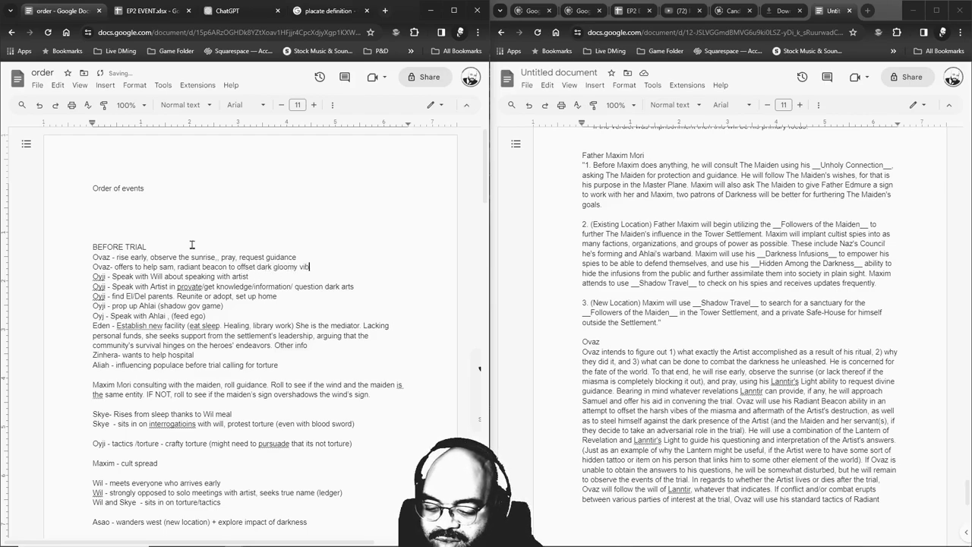
type("es- also a counter to the hate aliah is bringing")
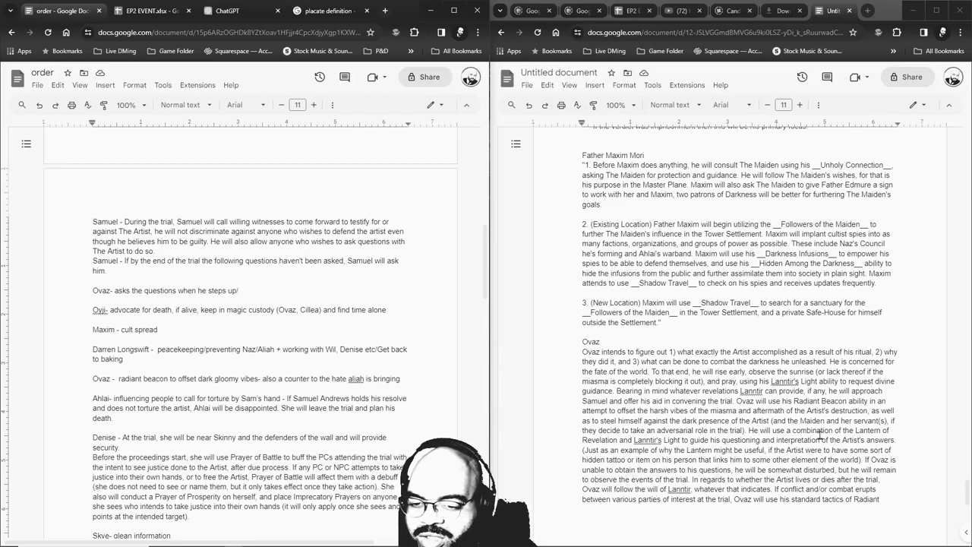
Paste Ovaz's Lantern sentence after his asks-the-questions line.
left_click_drag(749, 431, 890, 441)
key("ctrl+c")
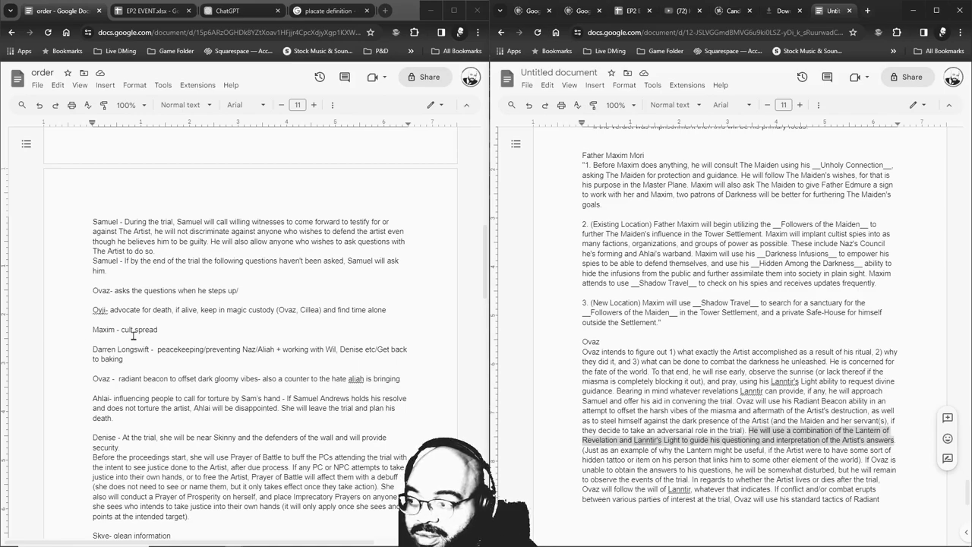
left_click(244, 290)
key("ctrl+v")
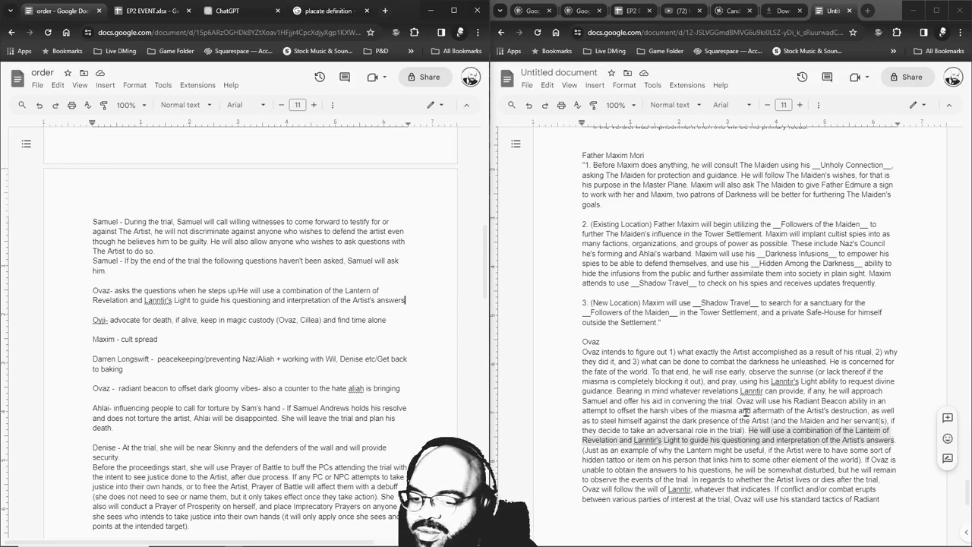
Add an 'Ovaz -' line with his follow-Lanntir combat passage and '(ROLL to see if Lanttir wants him dead)'.
left_click_drag(692, 480, 662, 480)
key("ctrl+c")
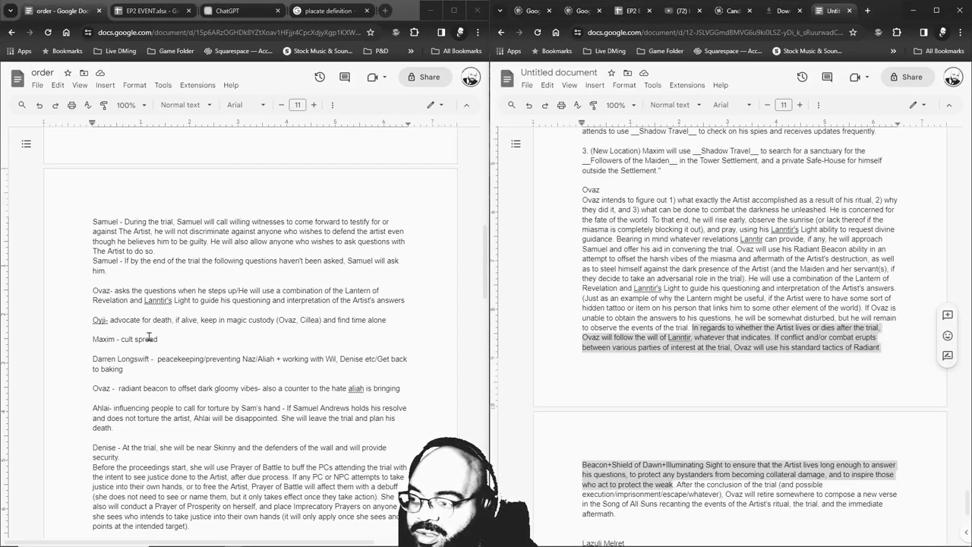
left_click(400, 300)
key("Return")
key("Return")
type("Ovaz -")
key("ctrl+v")
type("(ROLL to see if Lantt")
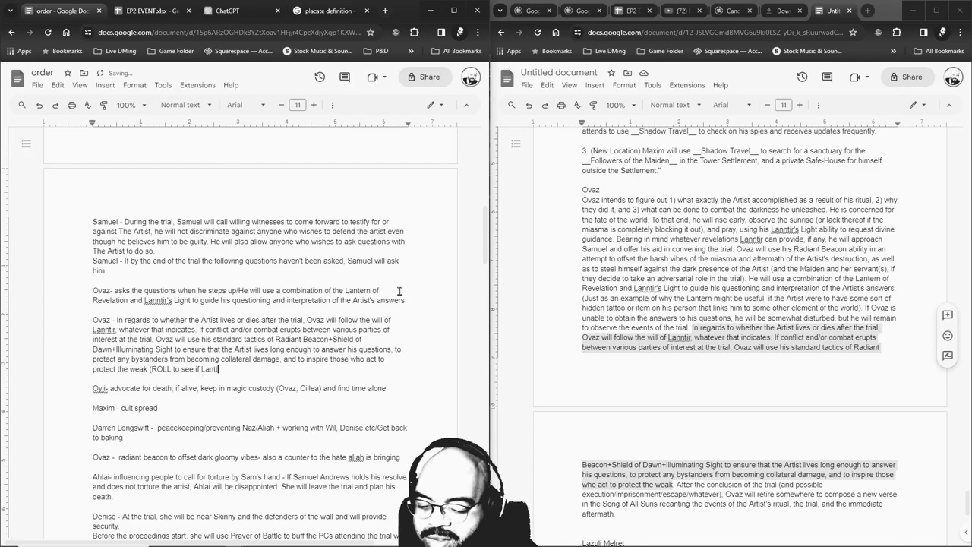
type("ir wants him dead)")
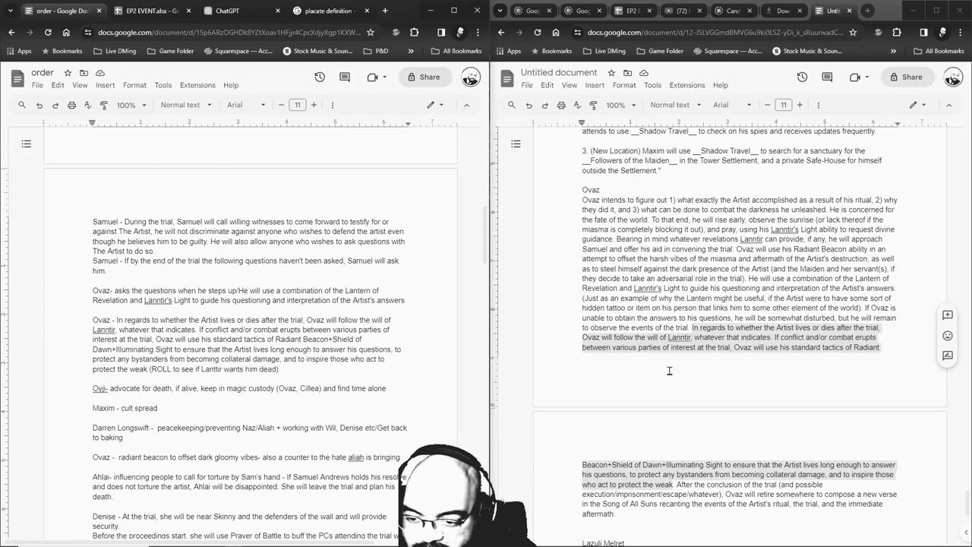
Select Ovaz's after-the-trial retirement passage in his notes.
left_click_drag(677, 484, 684, 511)
scroll(281, 398, "down", 15)
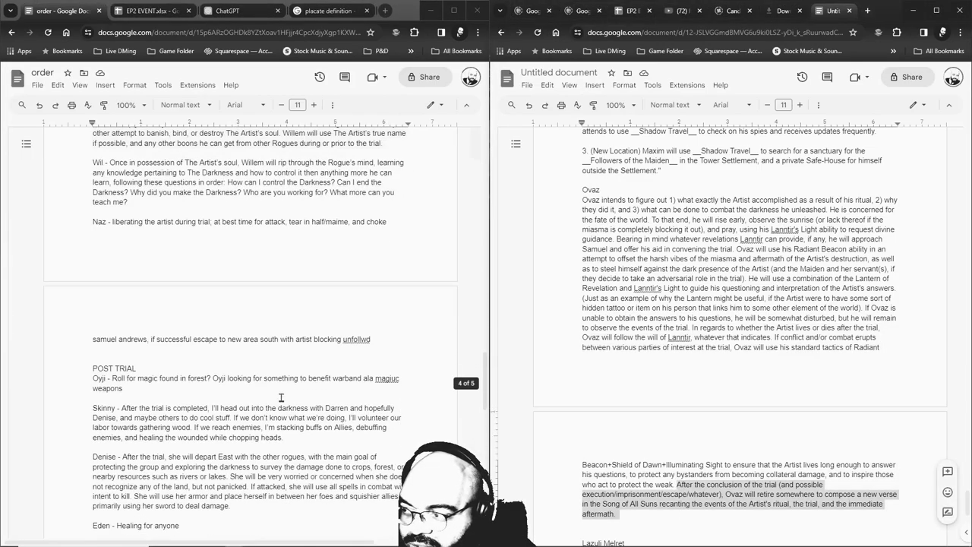
scroll(281, 398, "down", 6)
scroll(737, 382, "down", 5)
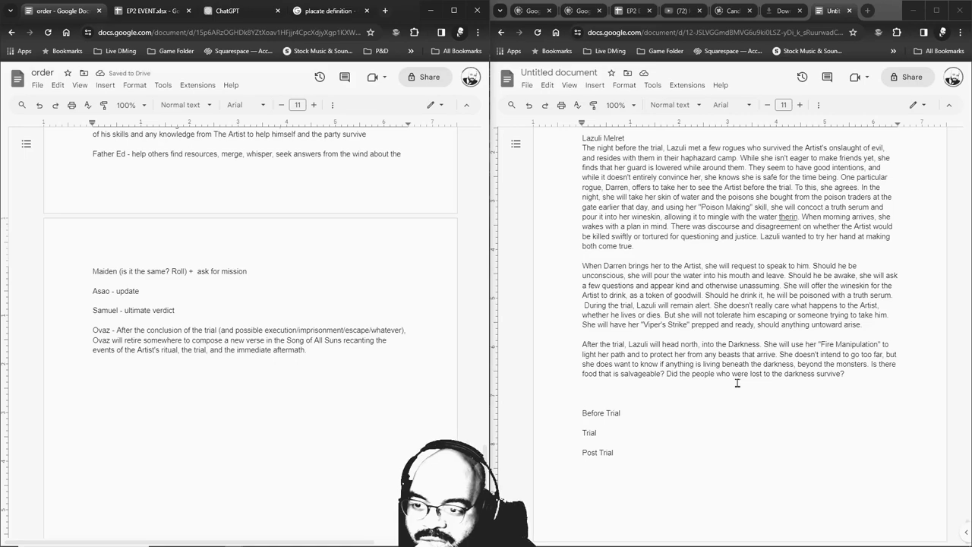
scroll(737, 382, "up", 4)
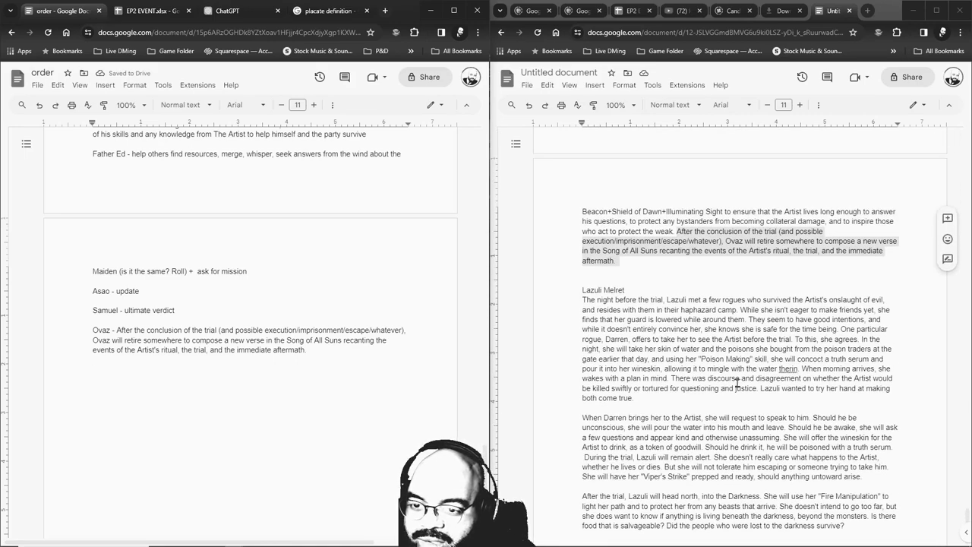
Complete the Lazuli line with 'darren offers to bring her to interrogations tomorrow' plus the night-time truth serum passage.
type("darren offers ")
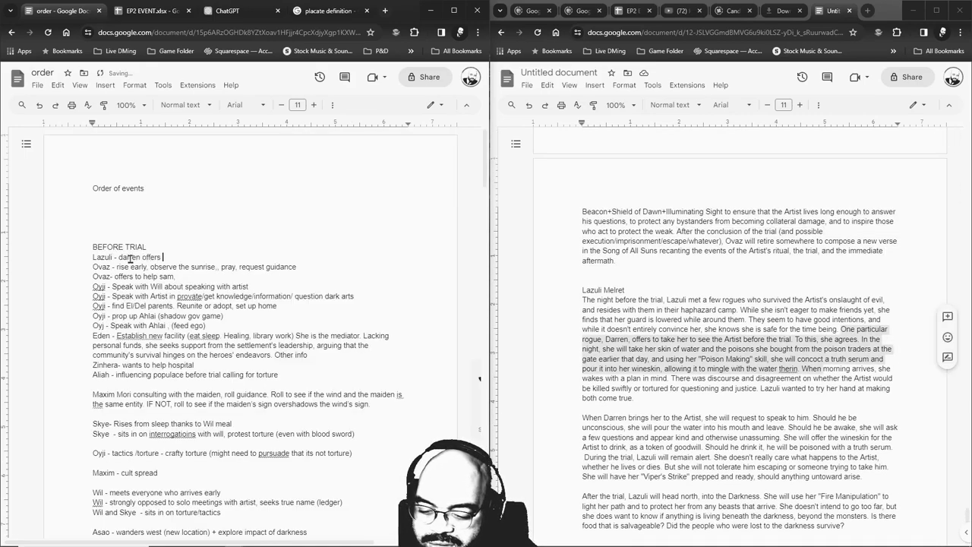
type("to bring her t")
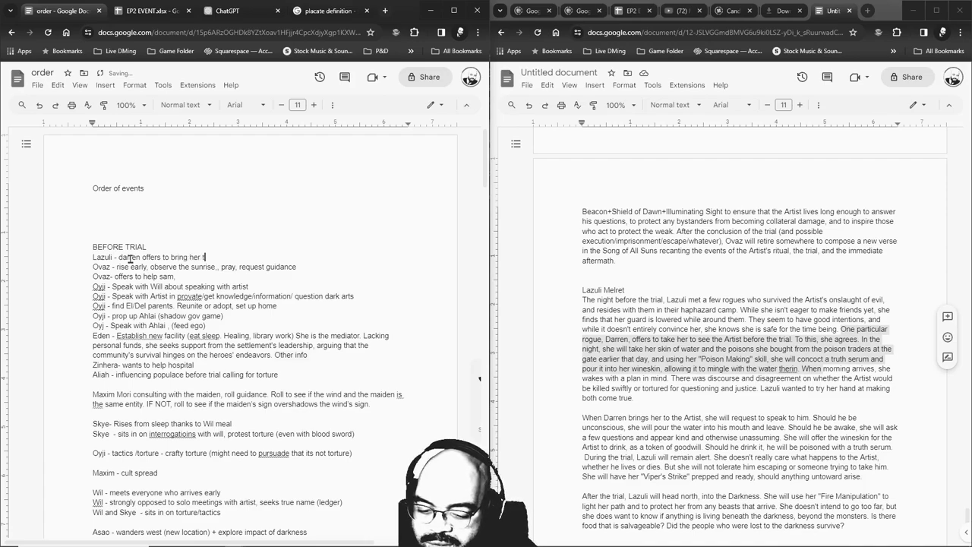
type("o interrogatins")
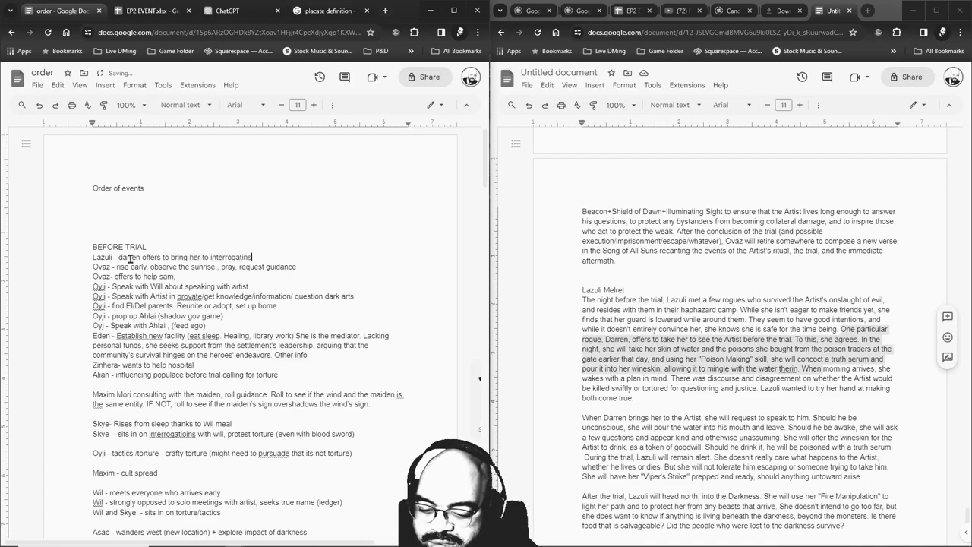
type(" tomorrow")
left_click_drag(862, 339, 798, 369)
key("ctrl+c")
key("alt+Tab")
type(".")
key("ctrl+v")
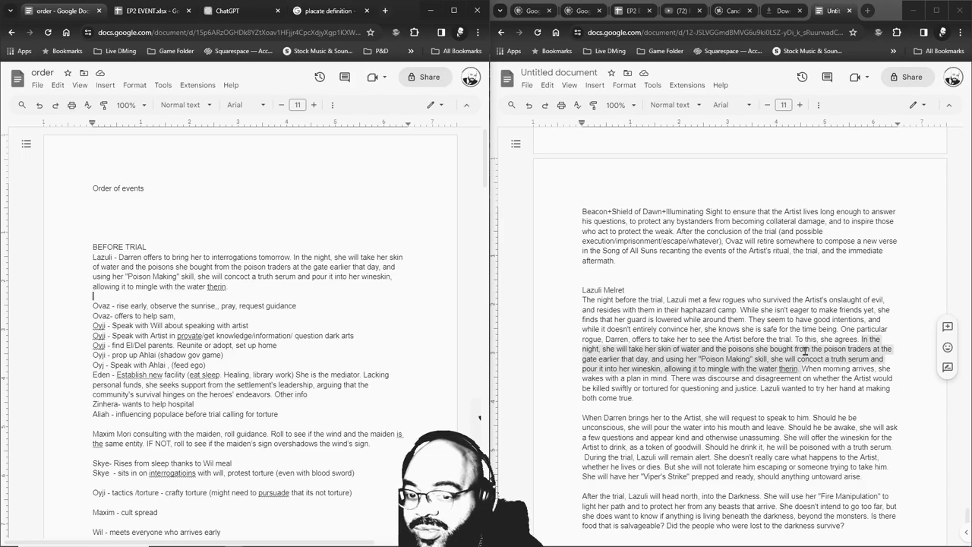
Add a new 'Lzuli -' entry containing the 'When Darren brings her' wineskin paragraph.
scroll(807, 351, "down", 1)
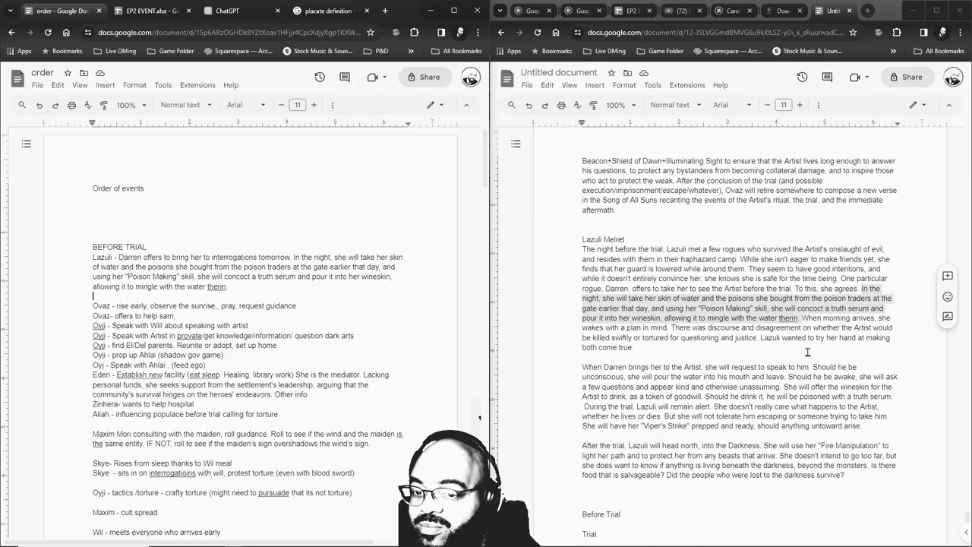
left_click(582, 366)
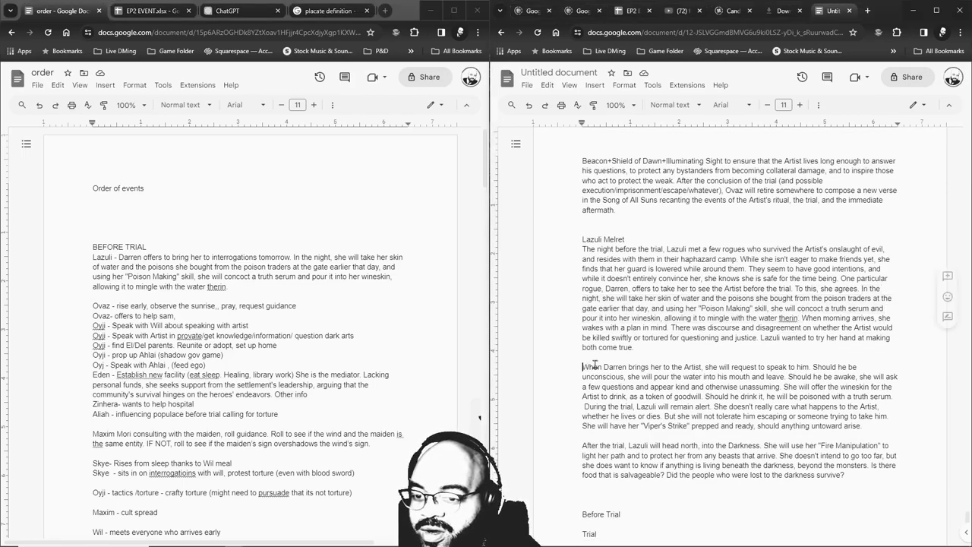
left_click(717, 366, "shift")
left_click_drag(717, 366, 814, 366)
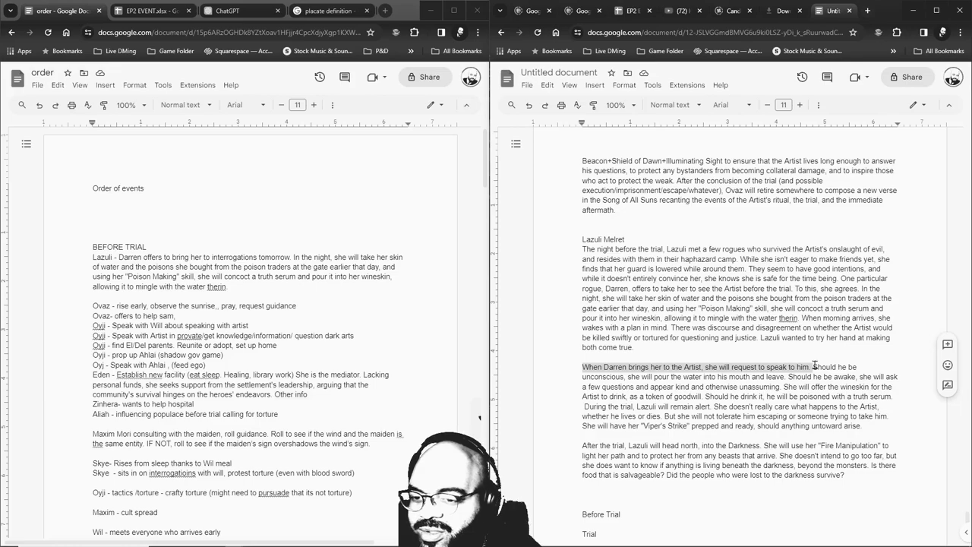
left_click_drag(815, 366, 815, 410)
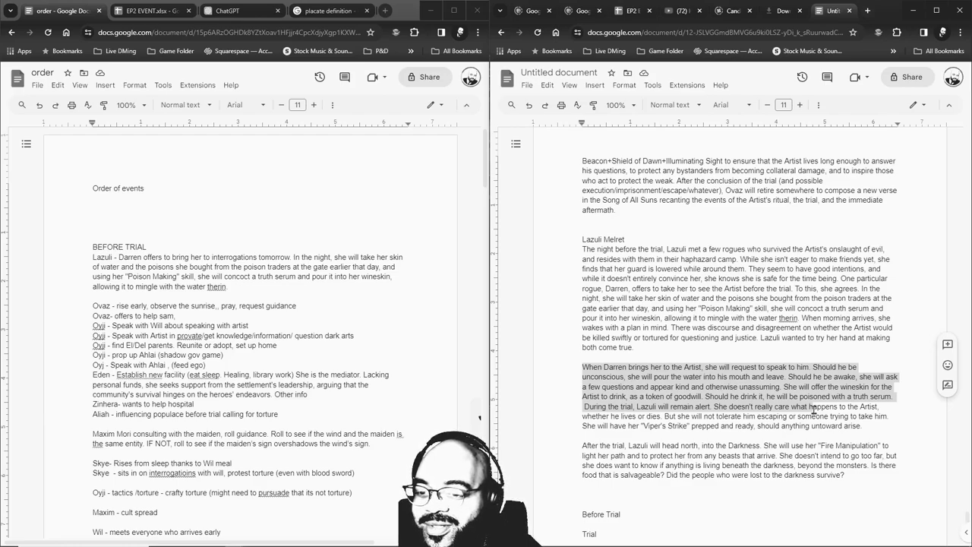
left_click_drag(814, 410, 894, 396)
key("ctrl+c")
key("alt+Tab")
type("Lzuli -")
key("ctrl+v")
left_click_drag(572, 405, 873, 426)
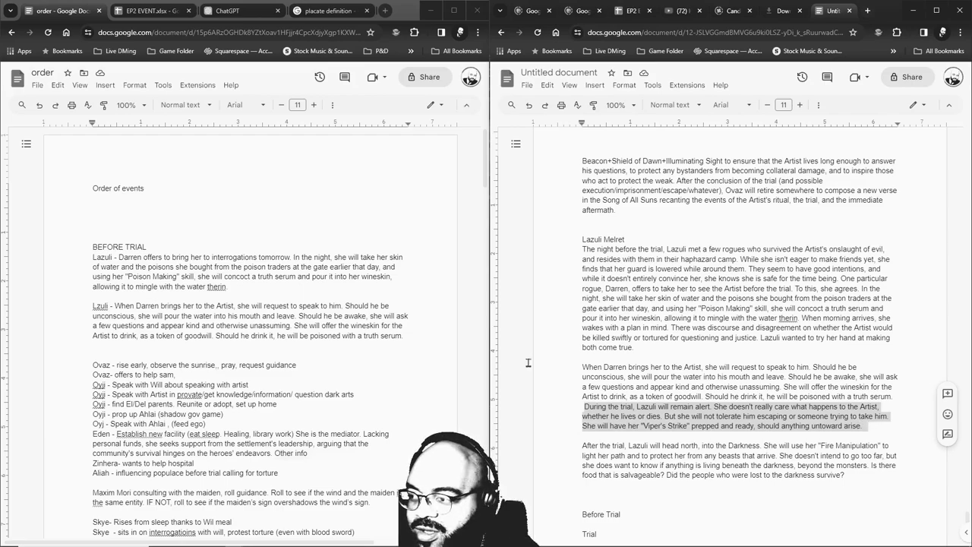
Paste Lazuli's stay-alert, Viper's Strike-ready passage into TRIAL, then return to the document top.
scroll(255, 366, "down", 5)
key("ctrl+v")
scroll(684, 342, "down", 1)
left_click_drag(584, 345, 847, 373)
scroll(284, 420, "down", 8)
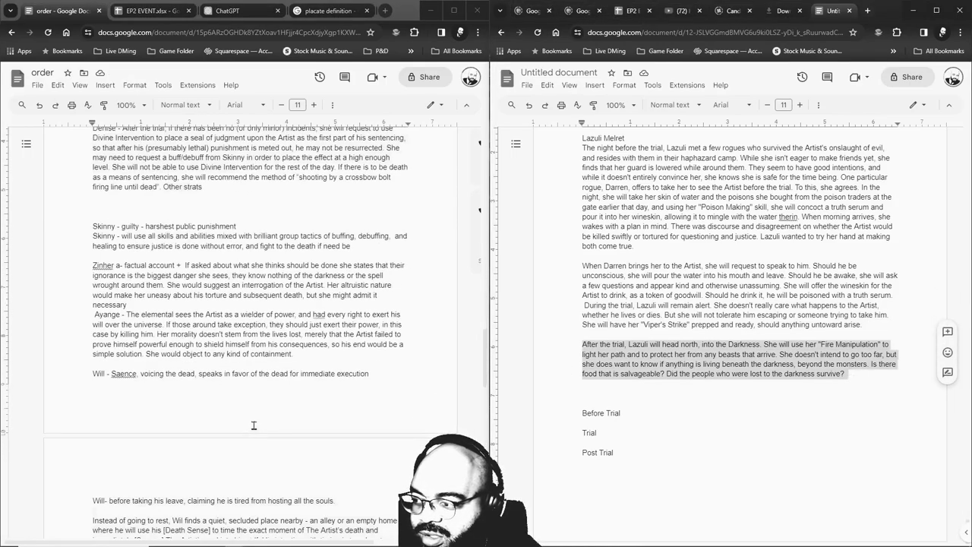
left_click(254, 425)
key("ctrl+Home")
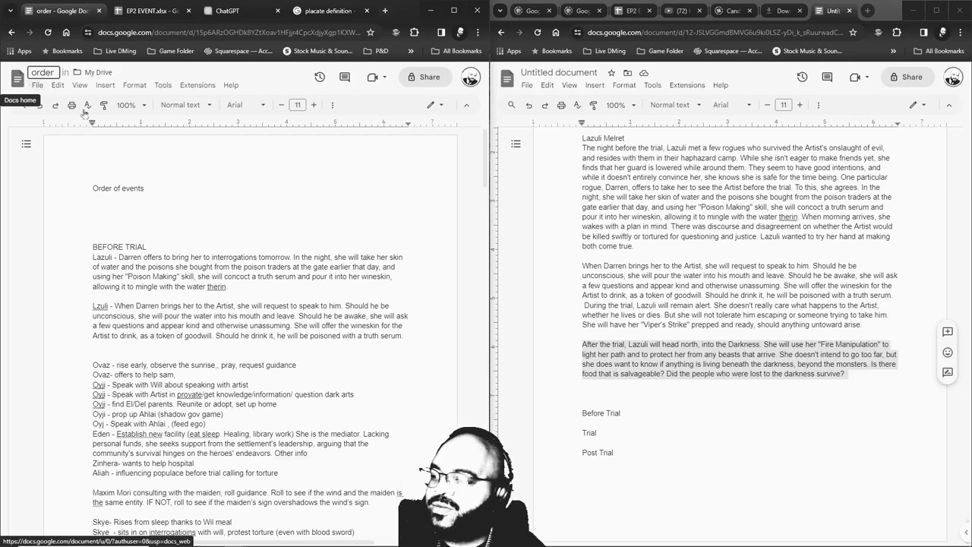
scroll(232, 294, "down", 2)
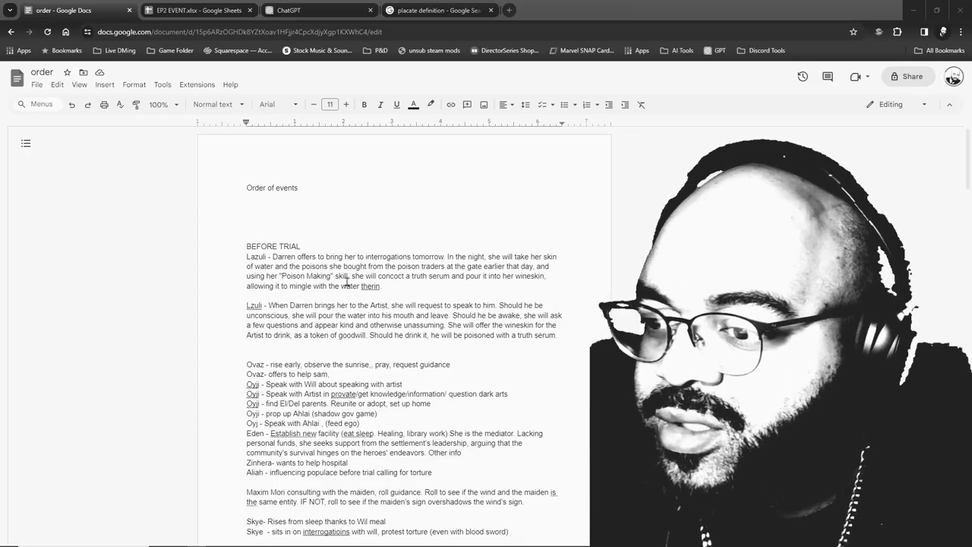
Enlarge the BEFORE TRIAL heading to 23 point and make it bold.
scroll(340, 307, "down", 5)
scroll(341, 308, "up", 5)
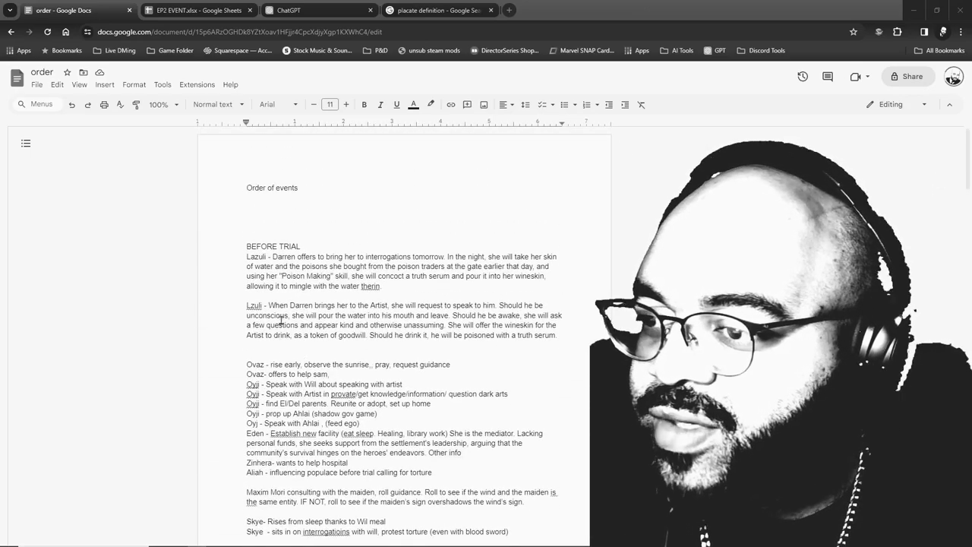
scroll(281, 319, "down", 1)
scroll(299, 395, "down", 2)
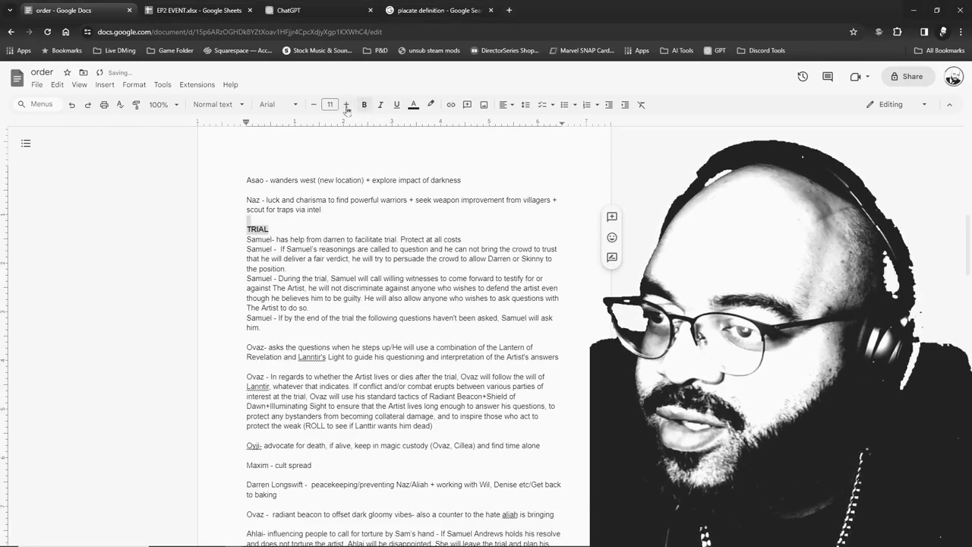
left_click(345, 105)
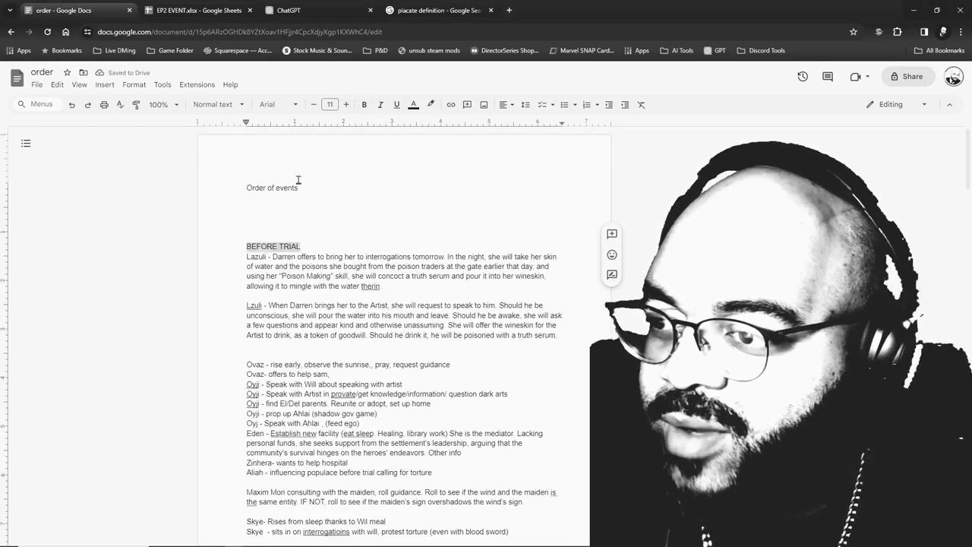
left_click(345, 105)
key("ctrl+b")
left_click(345, 105)
left_click(345, 104)
scroll(213, 282, "down", 10)
scroll(213, 282, "up", 15)
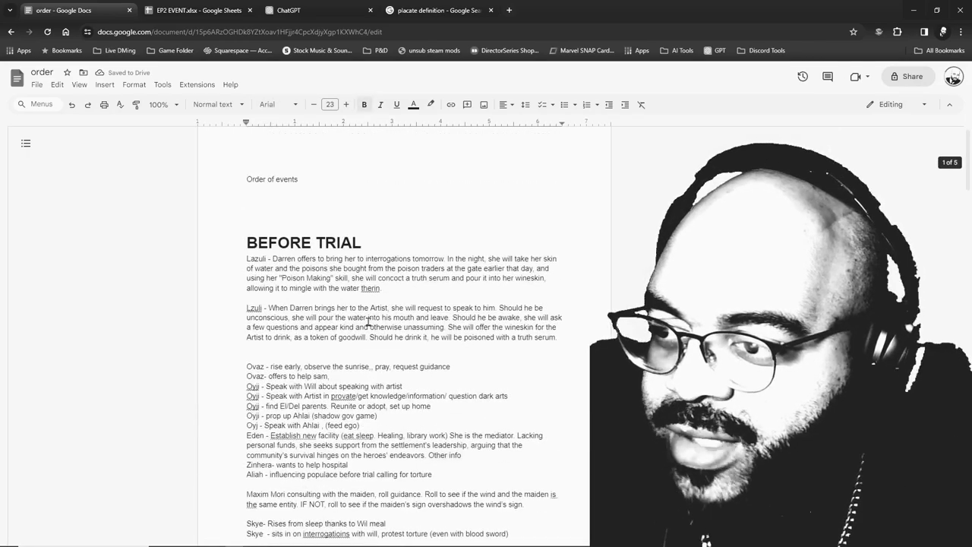
scroll(334, 284, "down", 8)
scroll(335, 284, "down", 15)
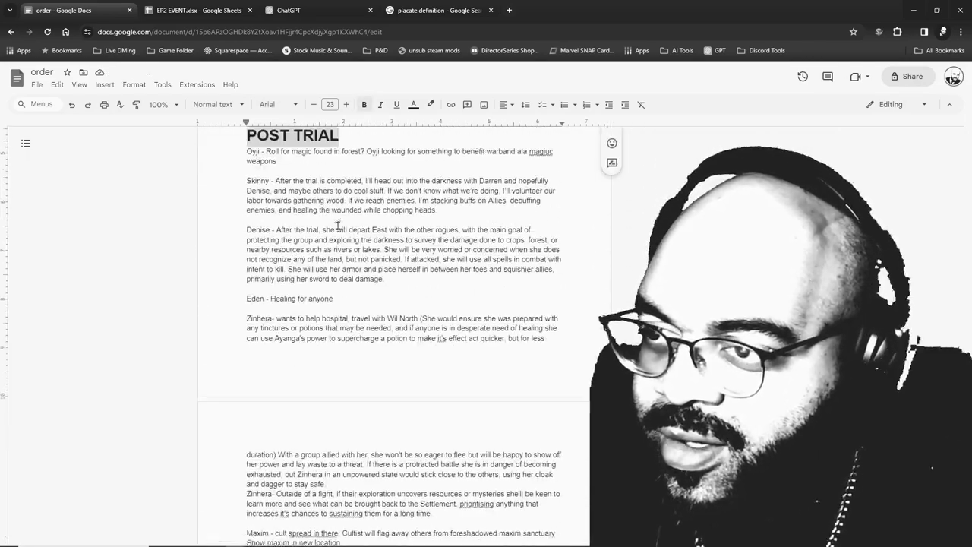
scroll(326, 248, "up", 15)
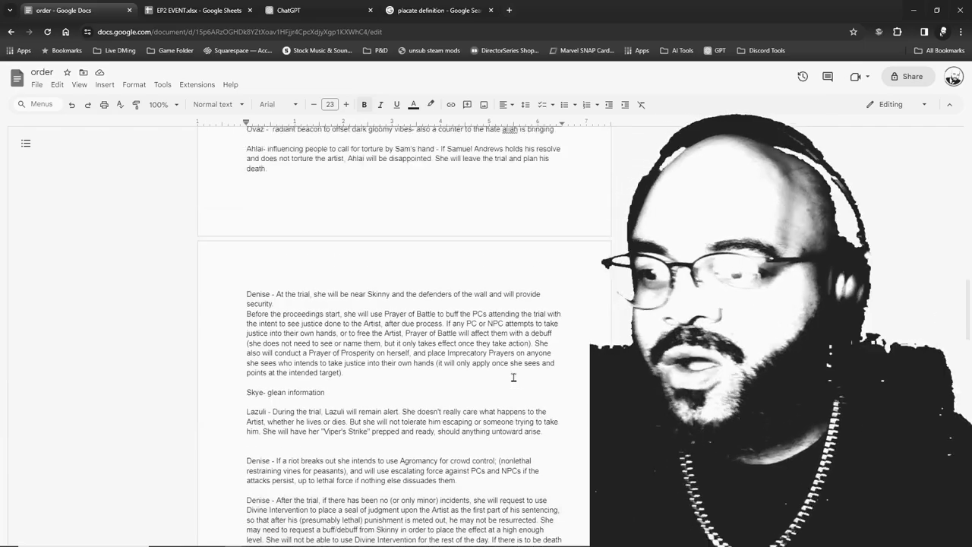
scroll(458, 408, "up", 4)
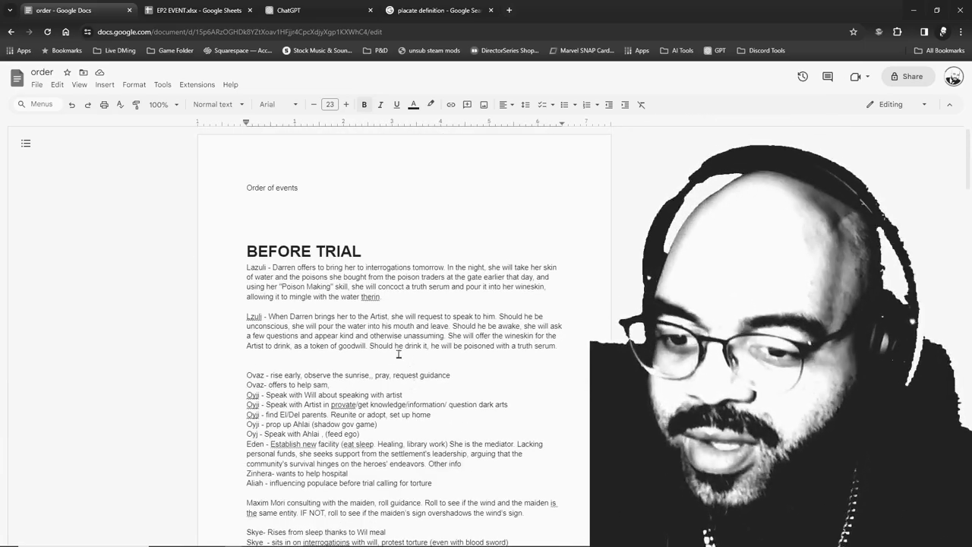